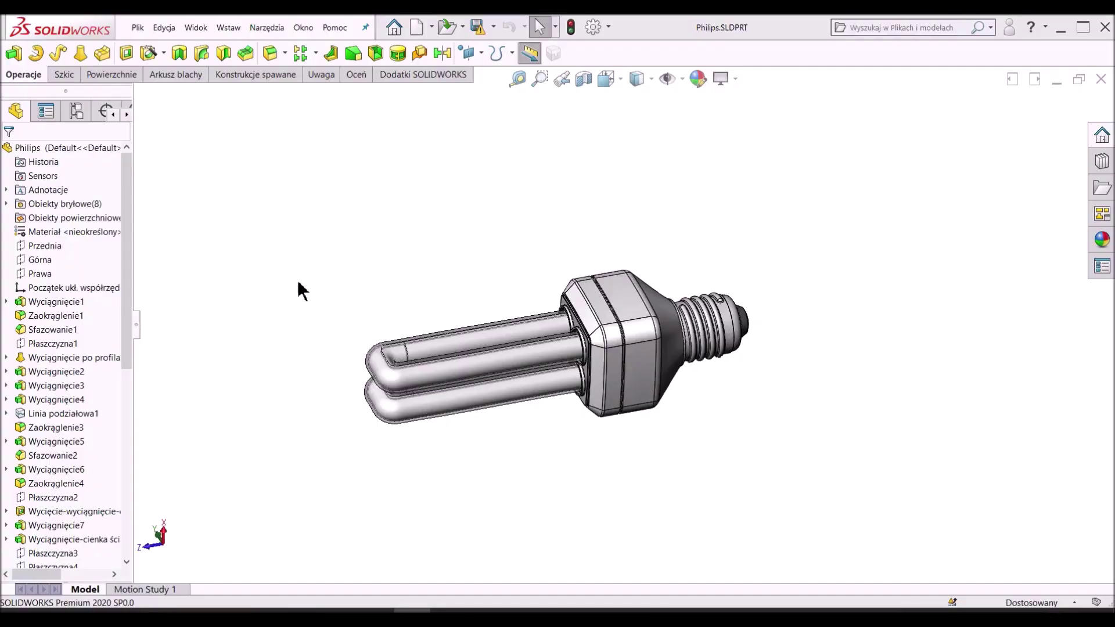
Step: Expand the Obiekty bryłowe(8) folder and select all eight solid bodies of the bulb
left_click(7, 204)
left_click(35, 219)
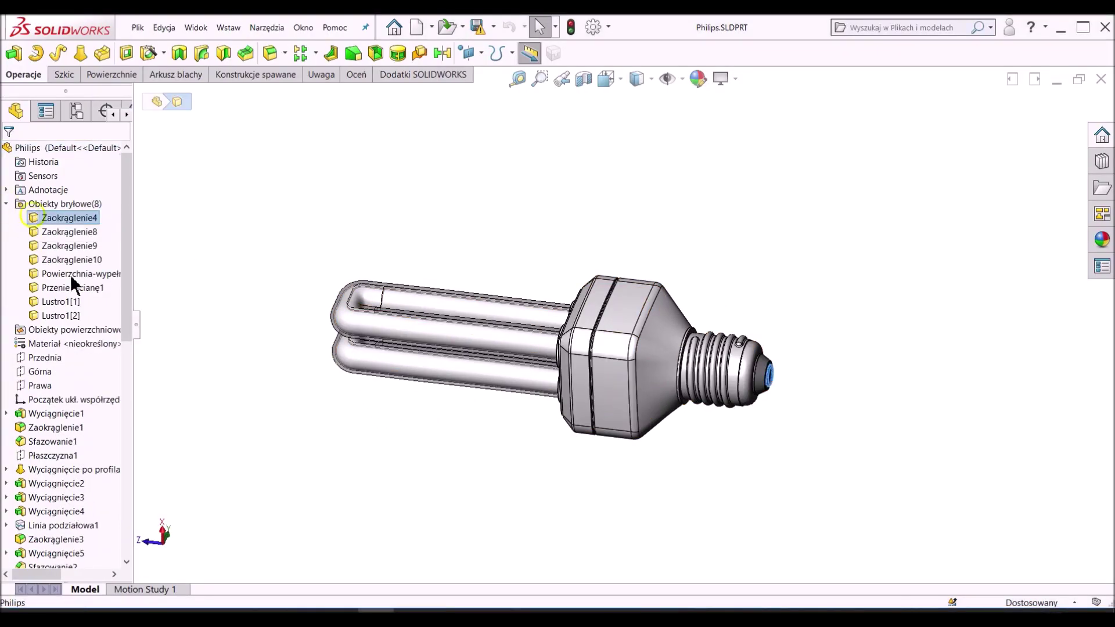
left_click(63, 315, "shift")
Step: Merge the eight selected bodies into one with a Połącz (Combine) Add operation
right_click(63, 323)
left_click(111, 397)
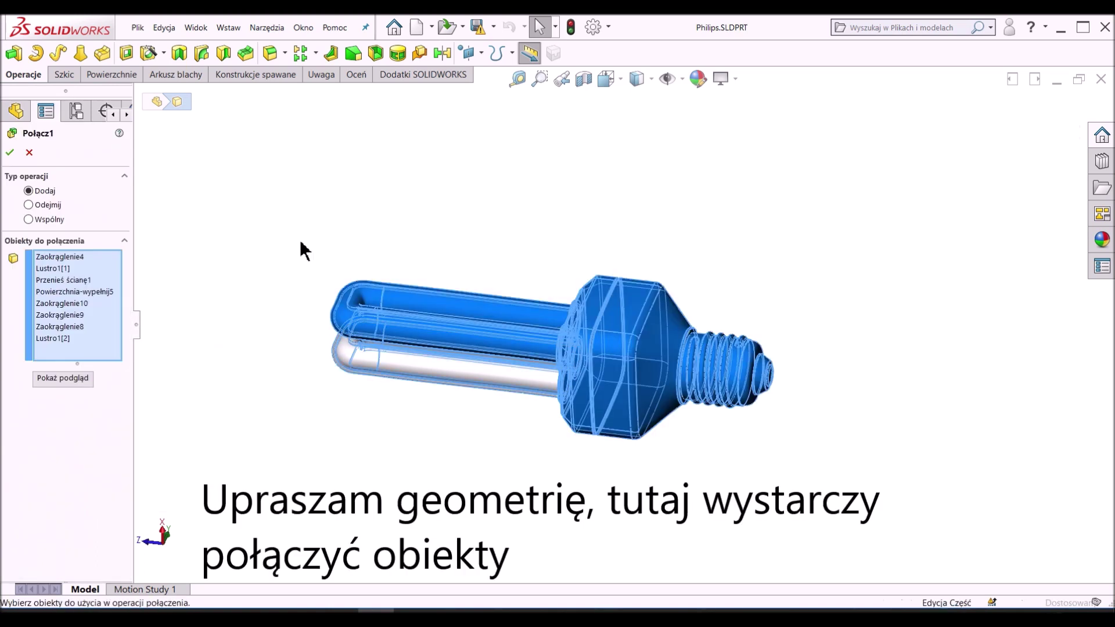
left_click(10, 153)
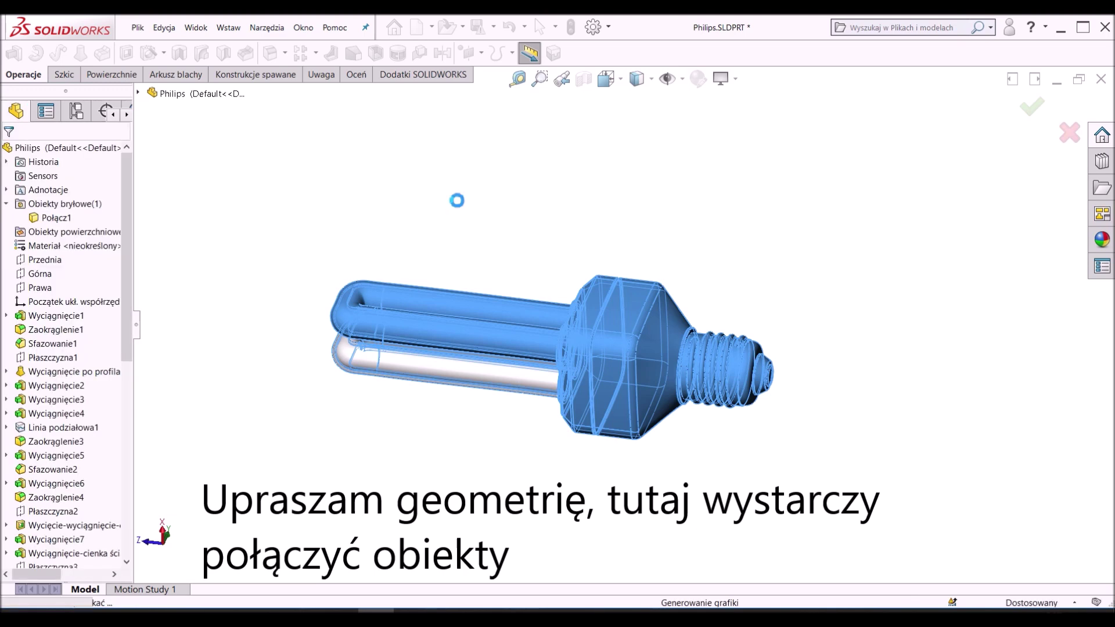
left_click(455, 197)
key("ctrl+4")
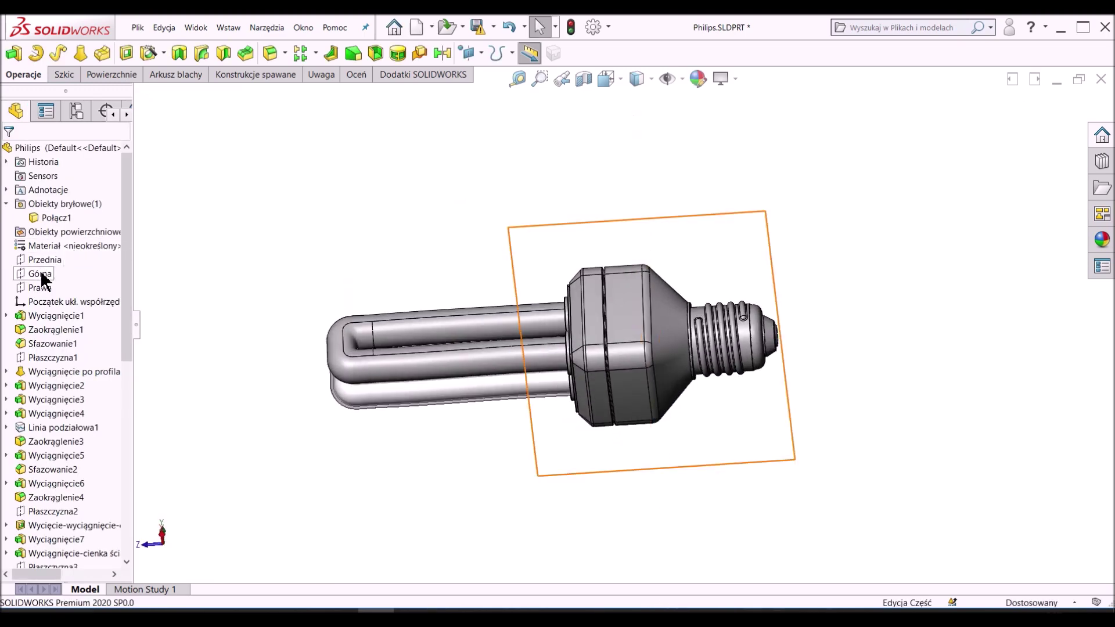
Step: Start a new sketch on the Prawa plane and view it Normal To
left_click(39, 288)
left_click(87, 270)
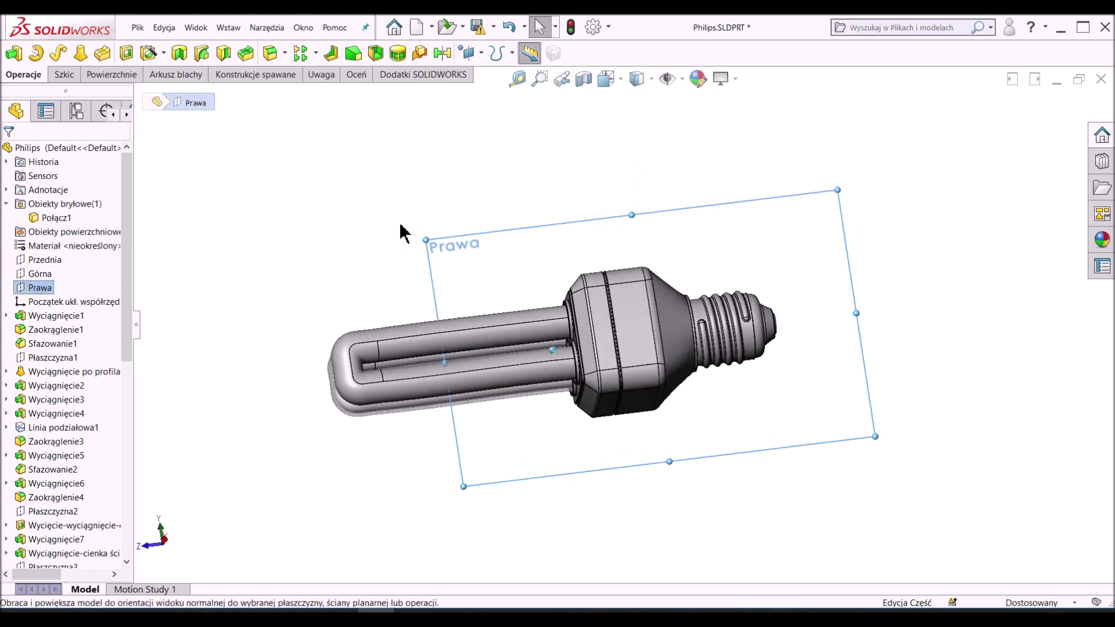
left_click(51, 288)
left_click(57, 268)
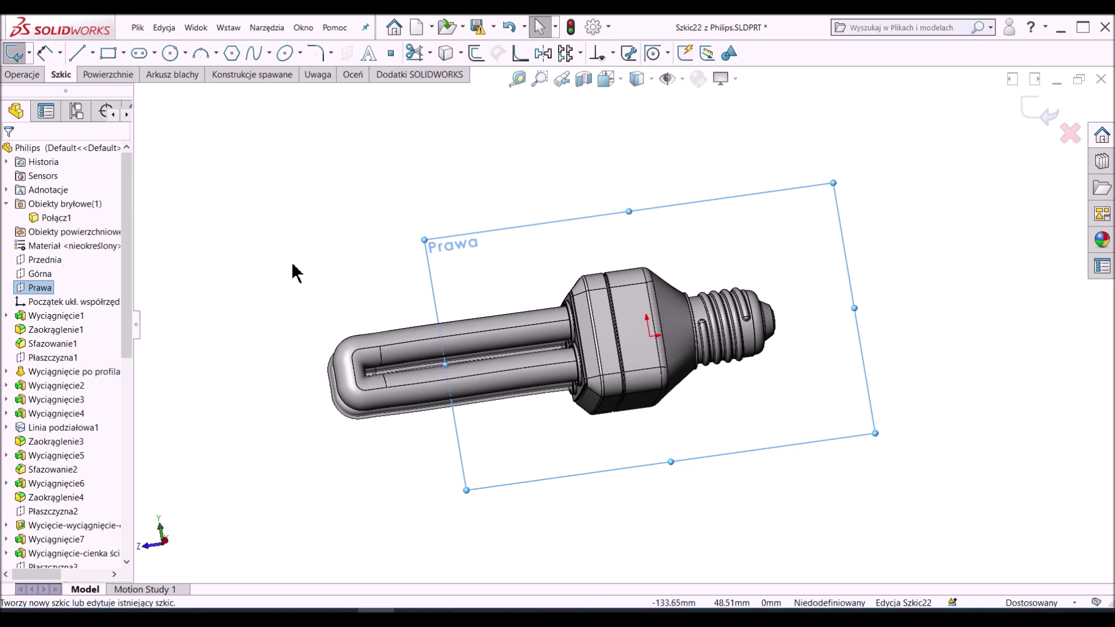
left_click(606, 79)
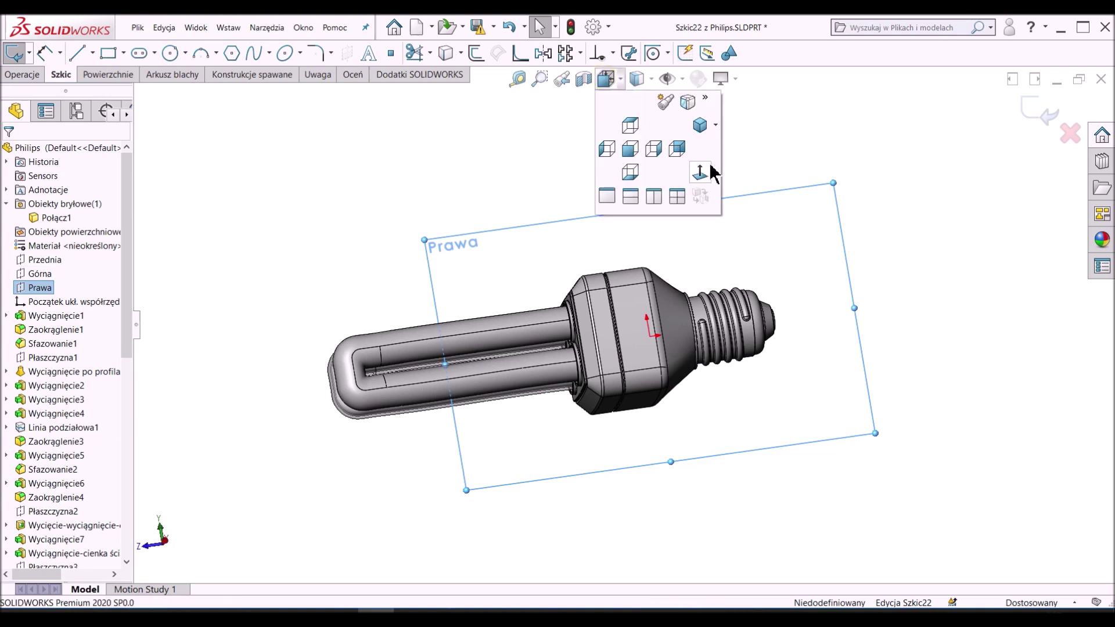
left_click(711, 175)
left_click(510, 374)
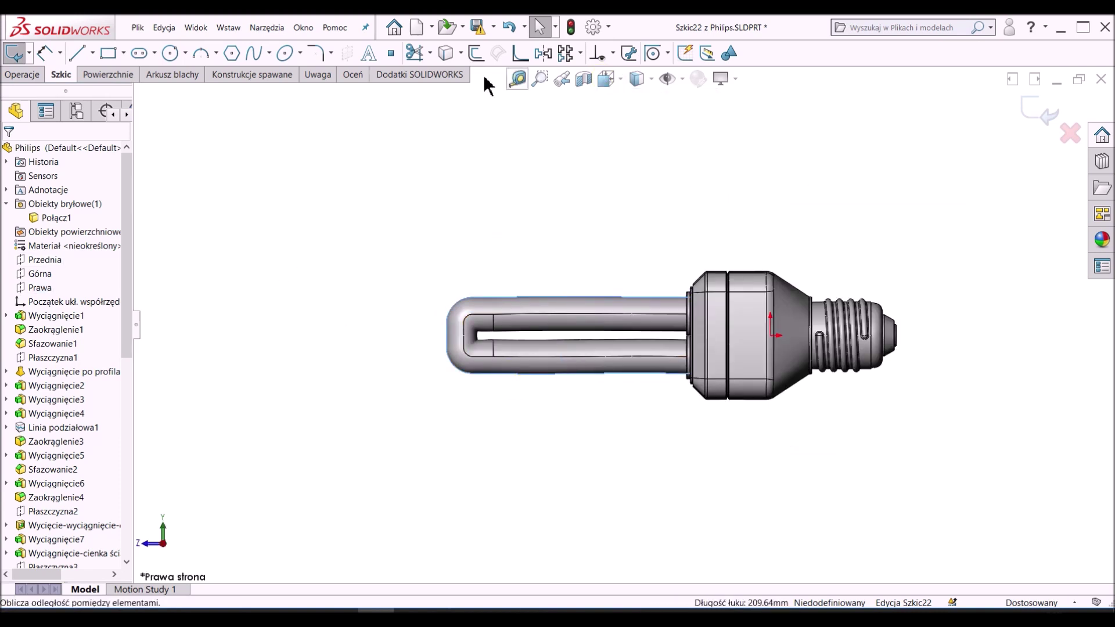
left_click(446, 53)
Step: Draw a 29.68 mm vertical line where the bulb tubes meet the base
right_click(428, 205)
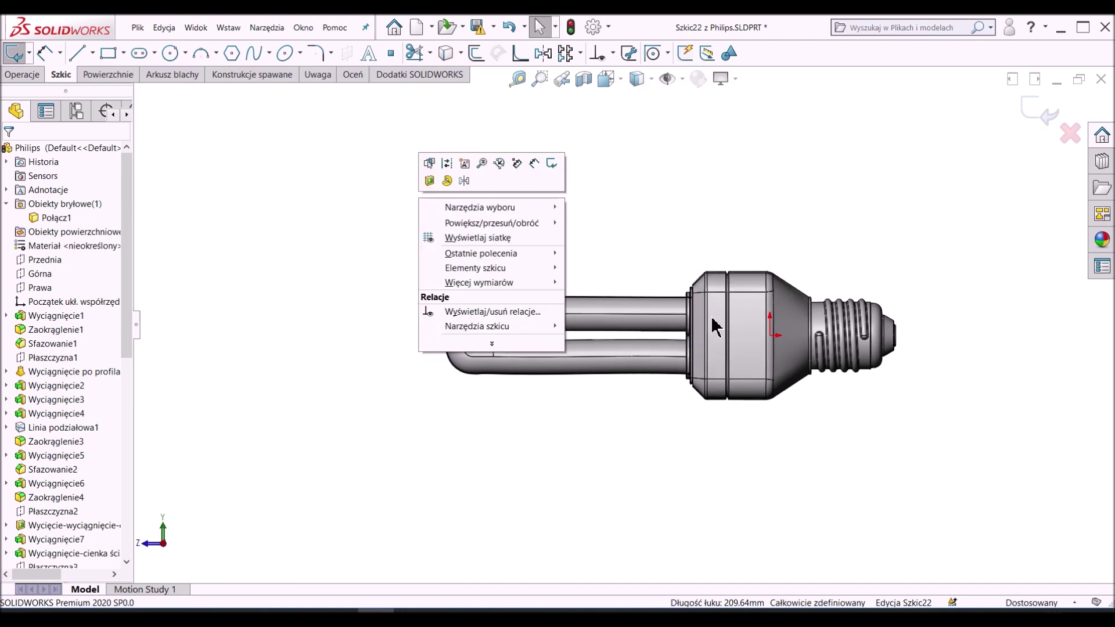
right_click_drag(703, 229, 662, 219)
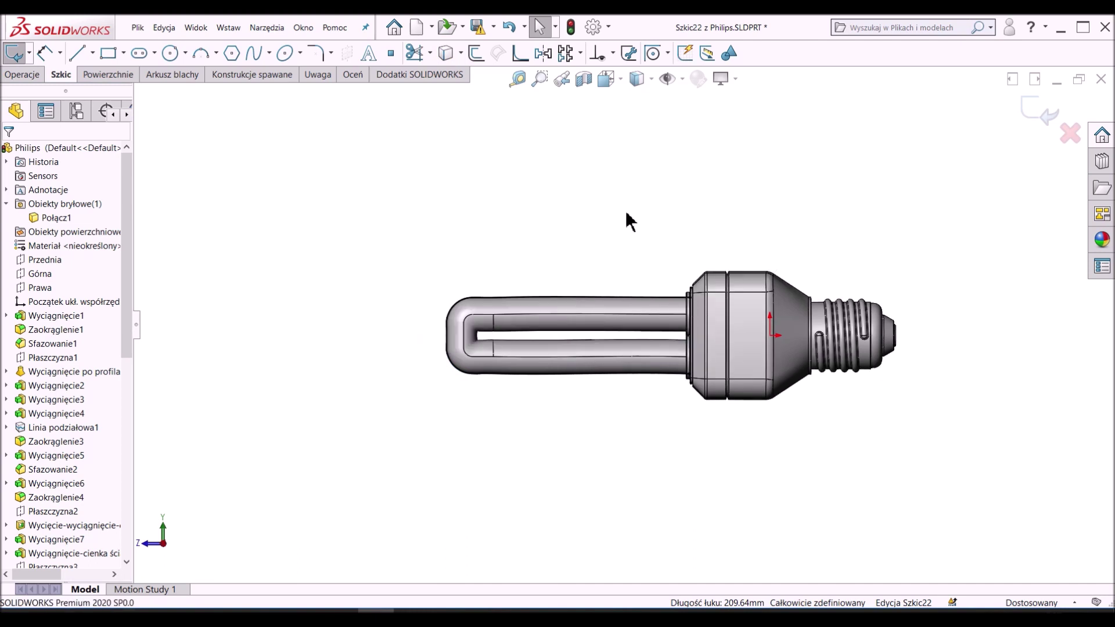
left_click(690, 294)
left_click(690, 375)
key("Up")
key("Up")
key("Up")
key("Up")
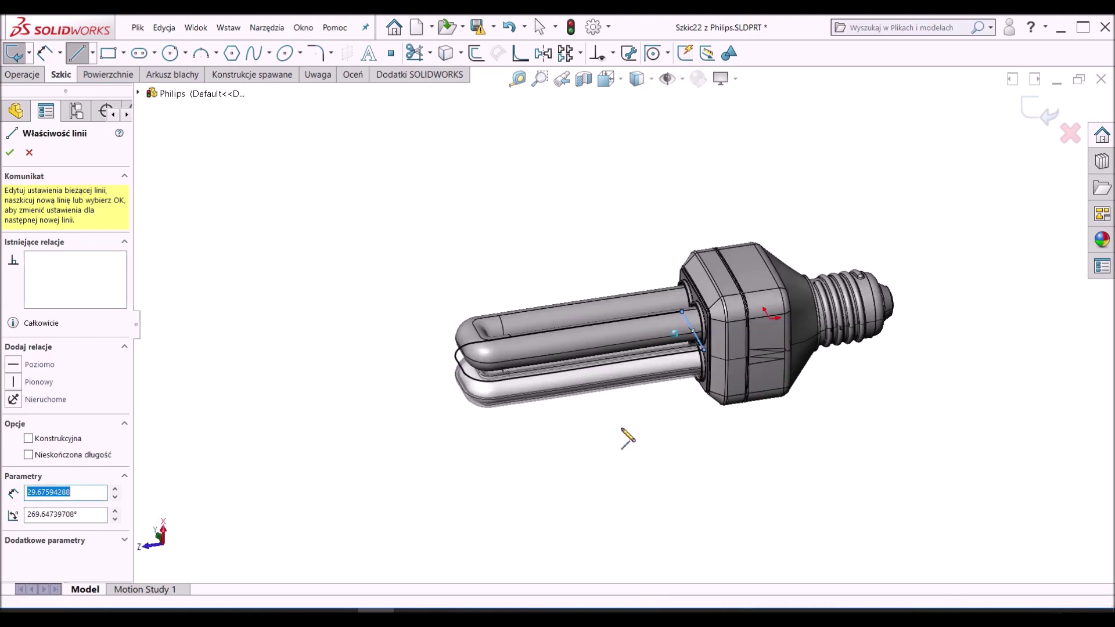
left_click(15, 77)
left_click(14, 53)
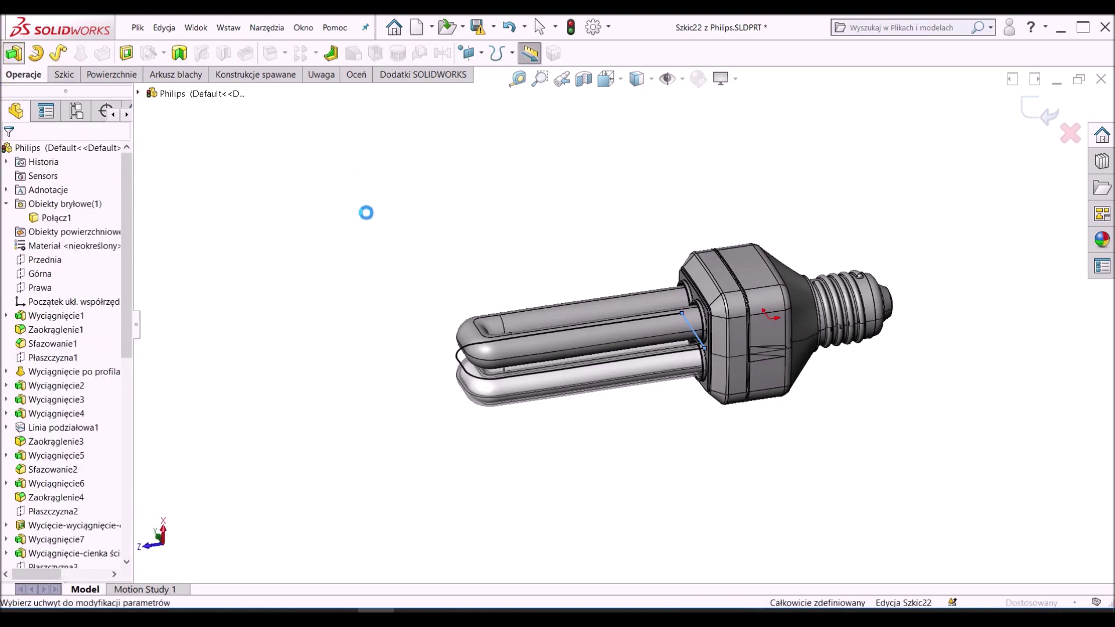
Step: Start the extrusion from a 15 mm offset, reversed to the other side
left_click(73, 191)
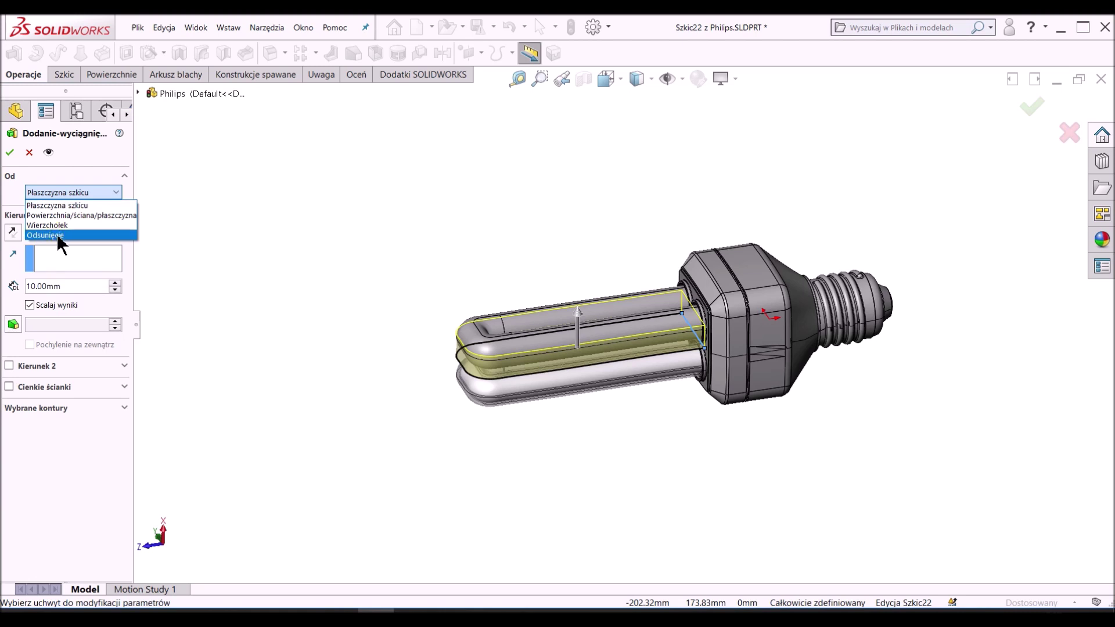
left_click(58, 230)
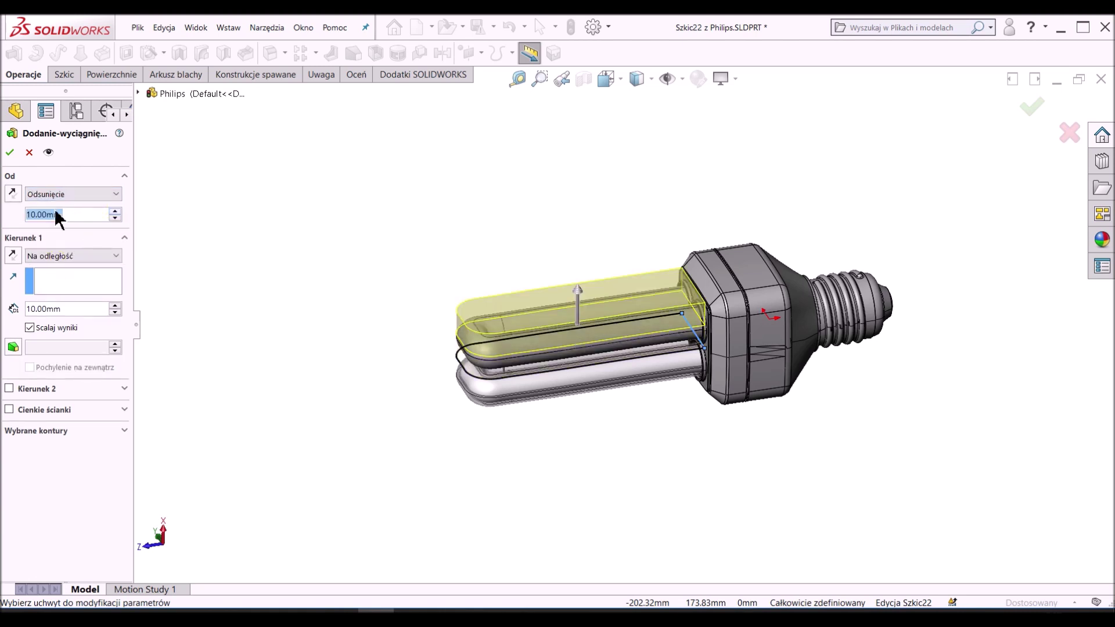
left_click(14, 195)
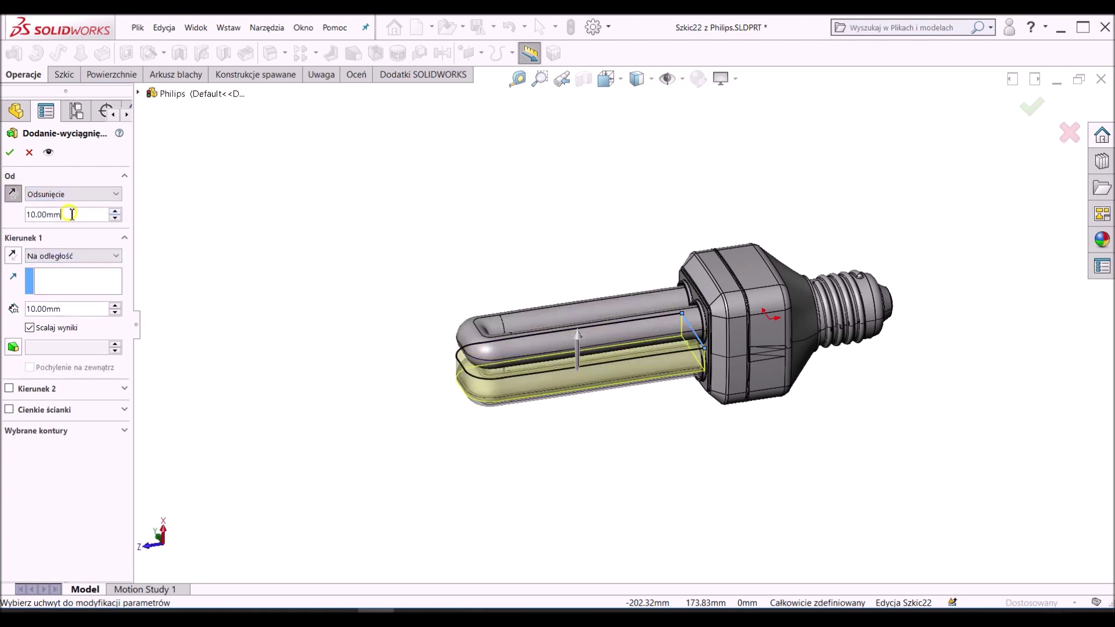
type("15")
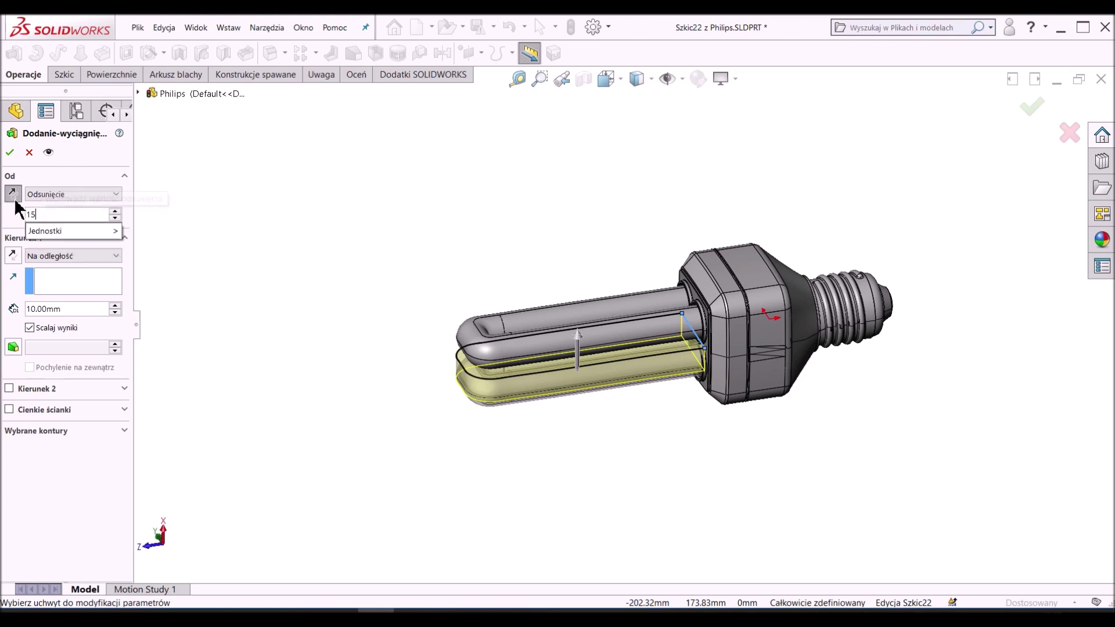
key("Return")
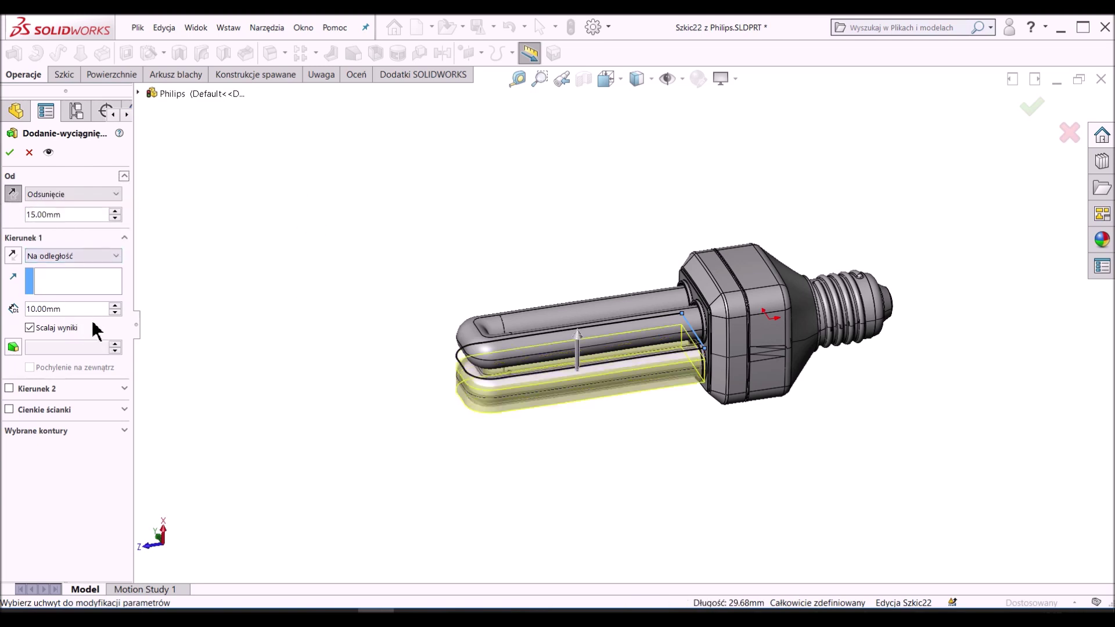
Step: Extrude Through All with a 6° outward draft and confirm the block
left_click(46, 257)
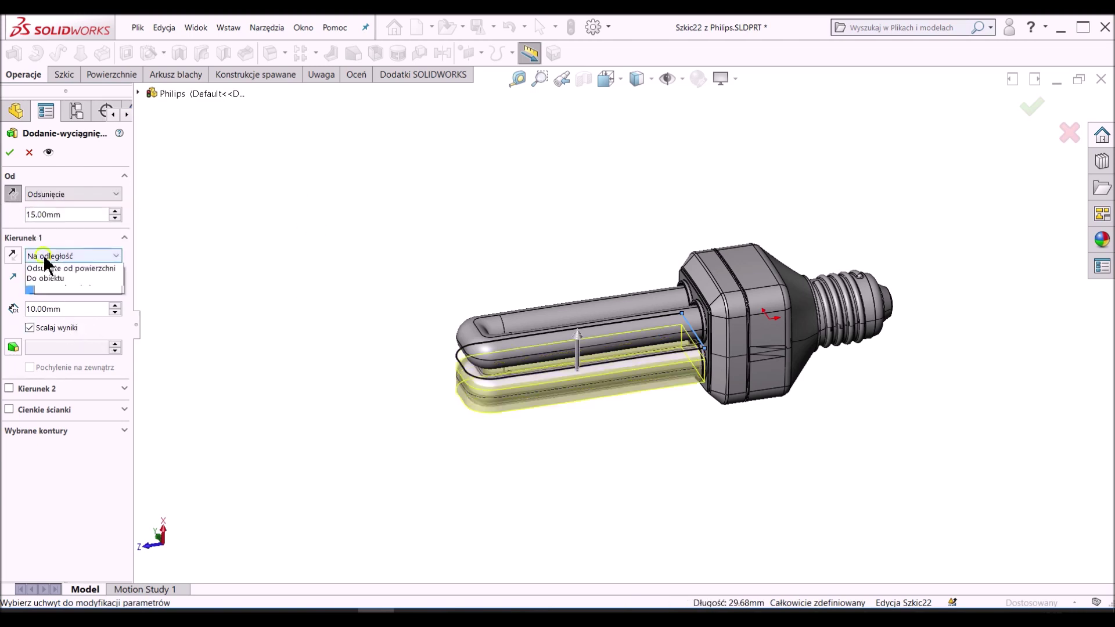
left_click(49, 287)
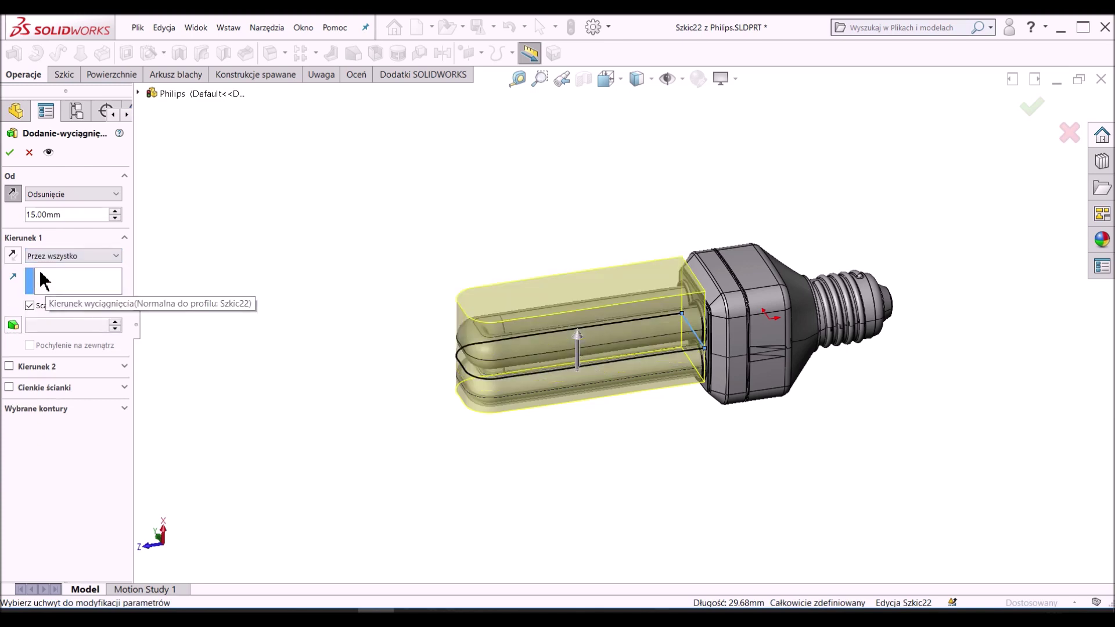
left_click(12, 326)
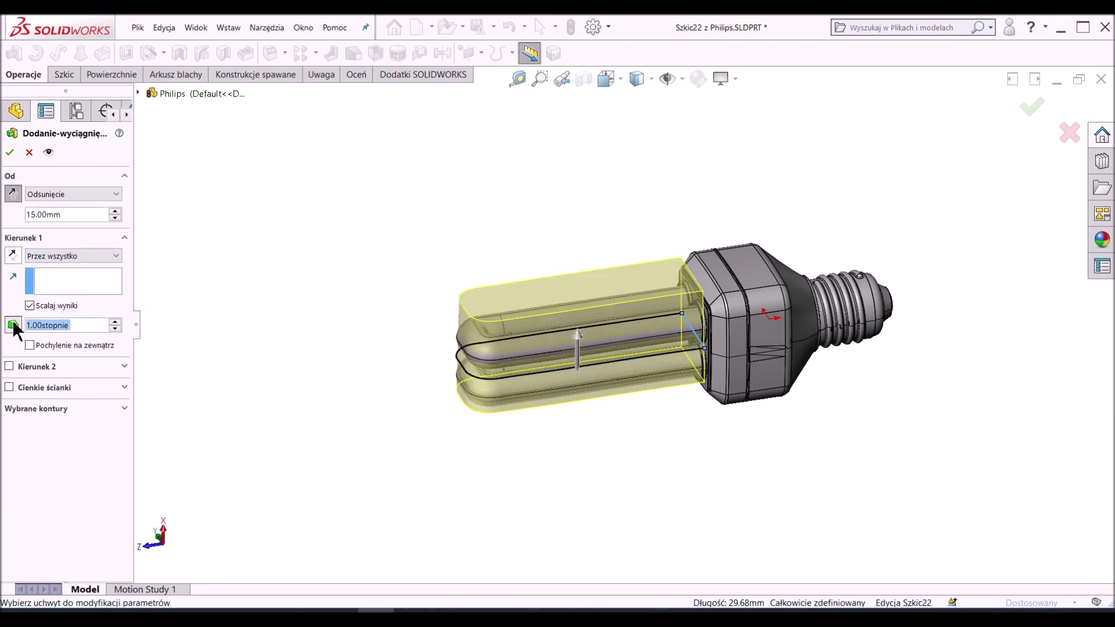
left_click(31, 347)
left_click(114, 323)
left_click(114, 323)
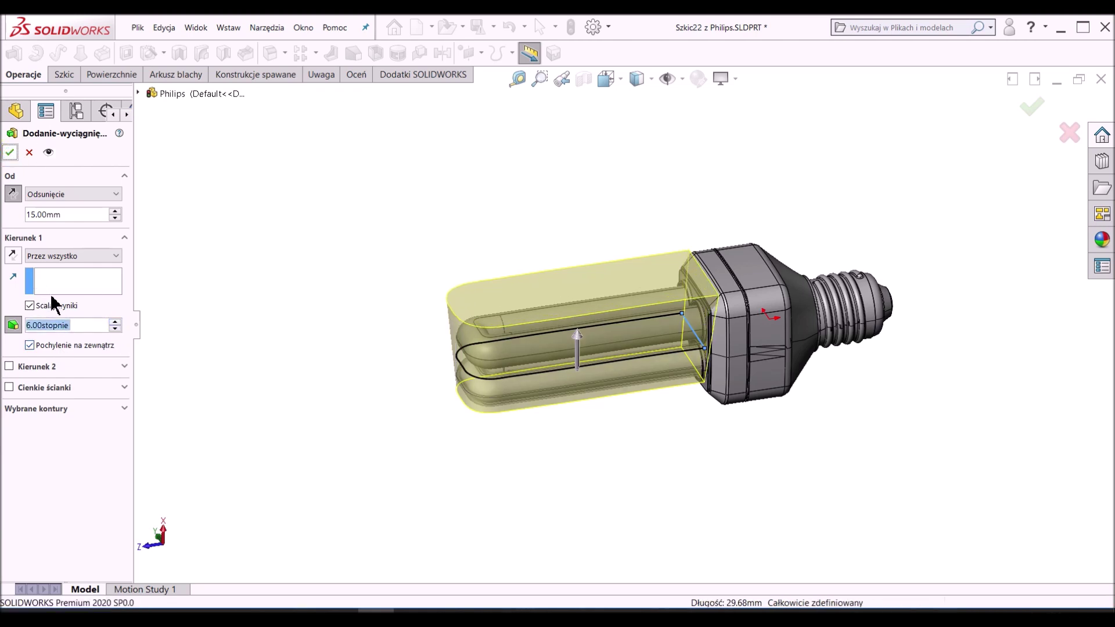
key("Return")
mouse_move(739, 460)
middle_mouse_down()
mouse_move(800, 419)
mouse_move(796, 410)
middle_mouse_up()
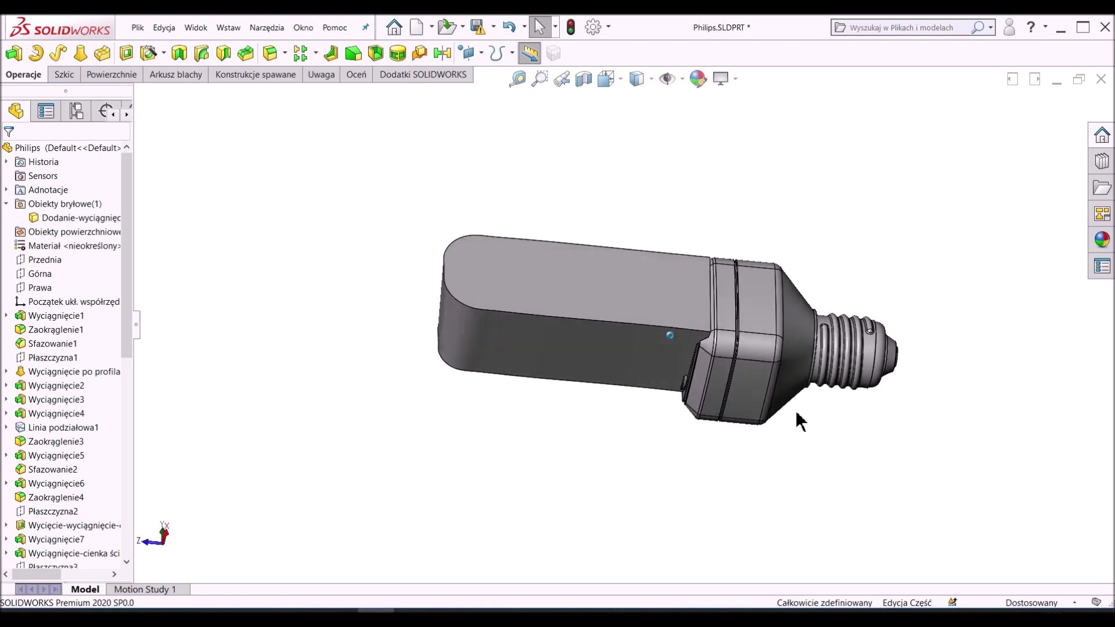
Step: Start a new sketch on the Prawa plane, viewed Normal To and zoomed in
left_click(32, 289)
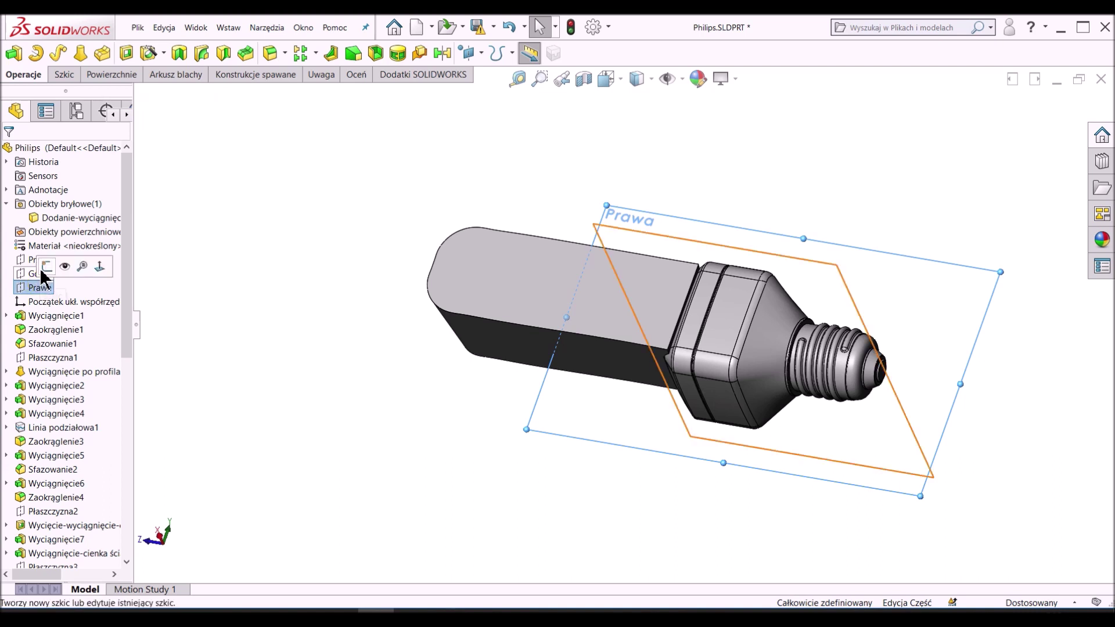
left_click(36, 266)
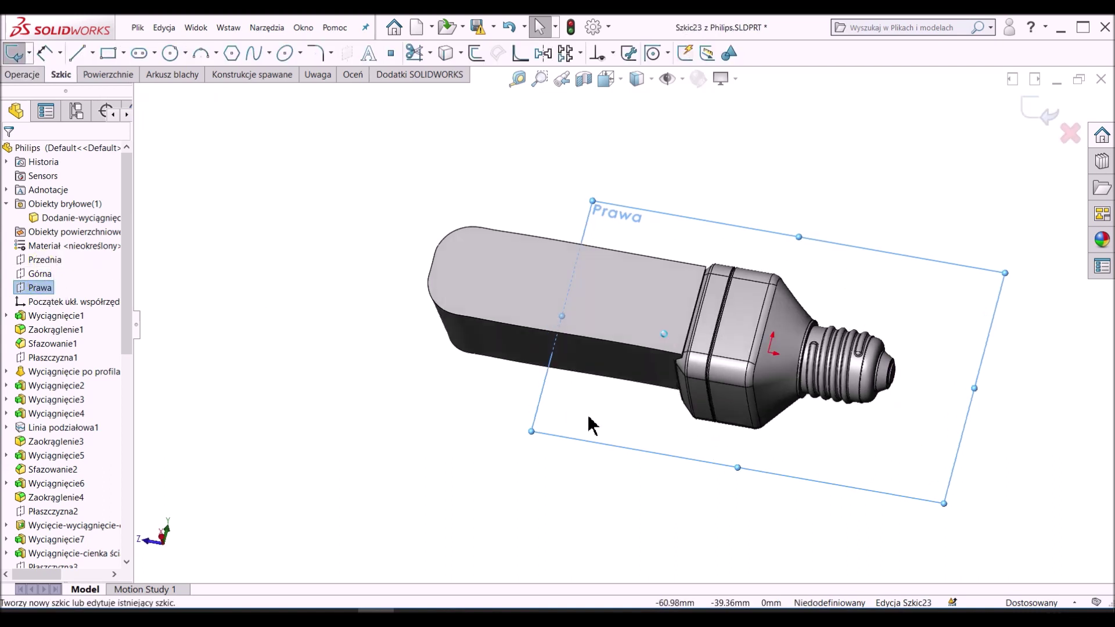
left_click(606, 89)
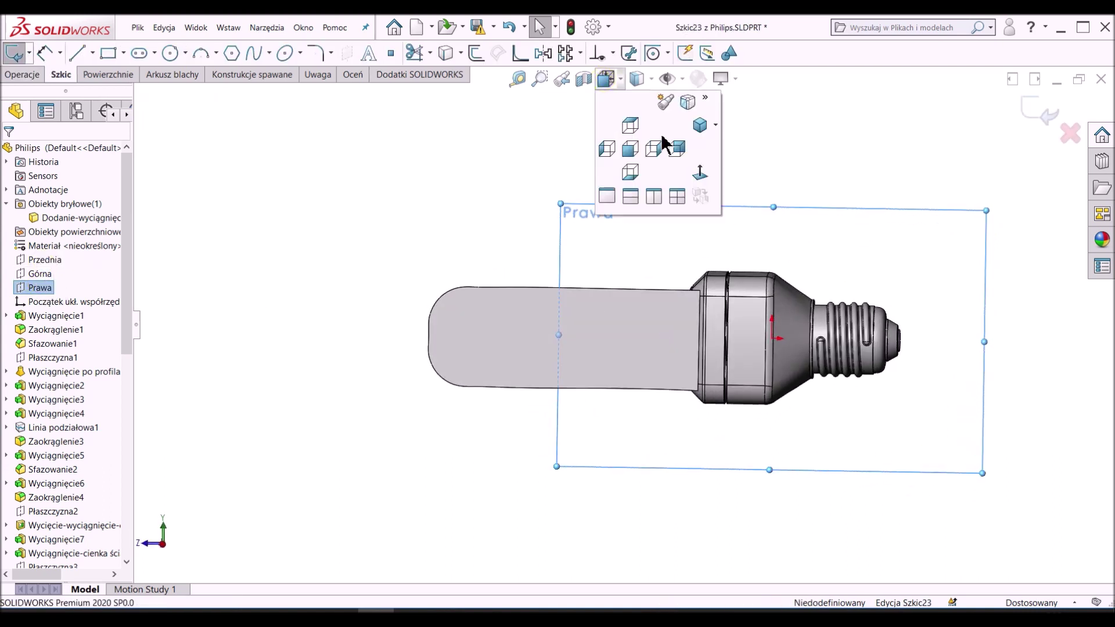
left_click(694, 174)
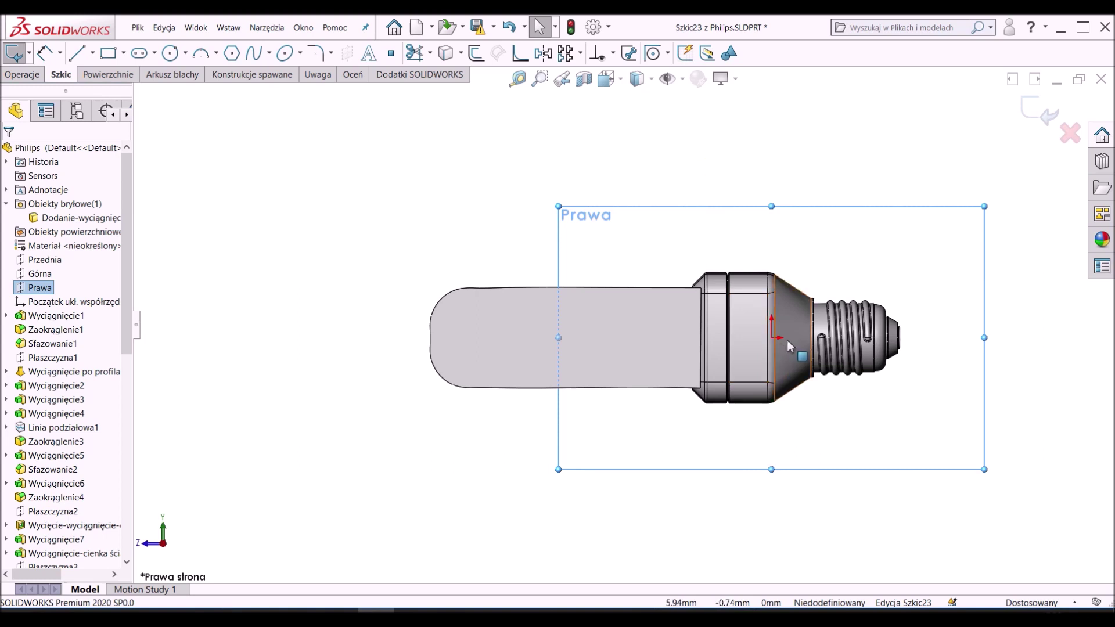
scroll(753, 272, "down", 2)
scroll(752, 272, "down", 3)
scroll(720, 286, "down", 2)
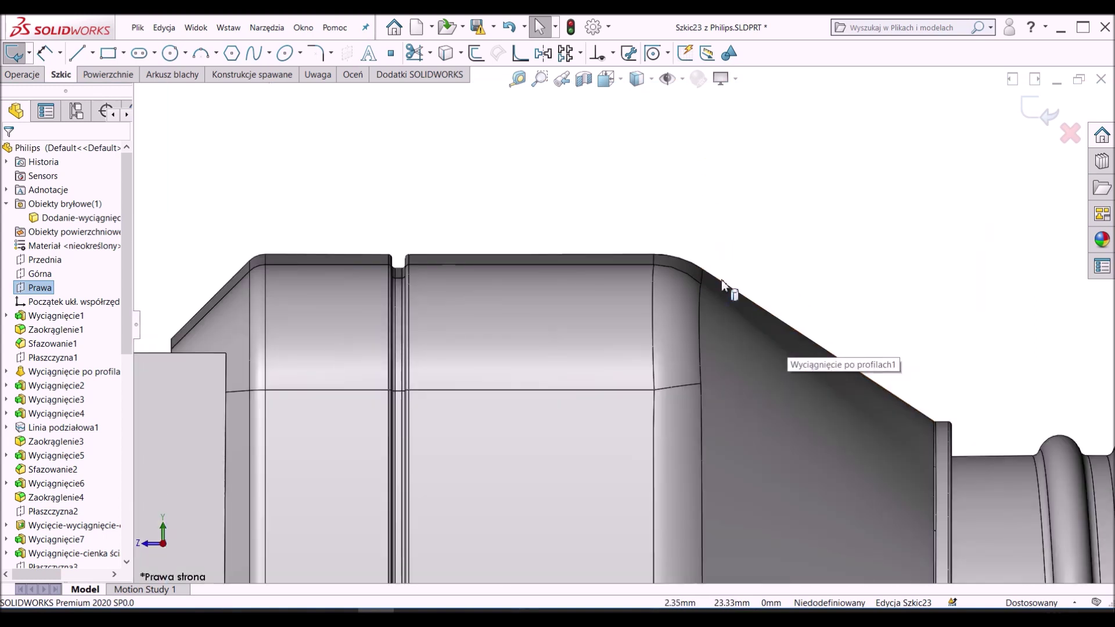
Step: Convert the base's top edge and two sloped edges into sketch lines, then use Shaded display
left_click(722, 285)
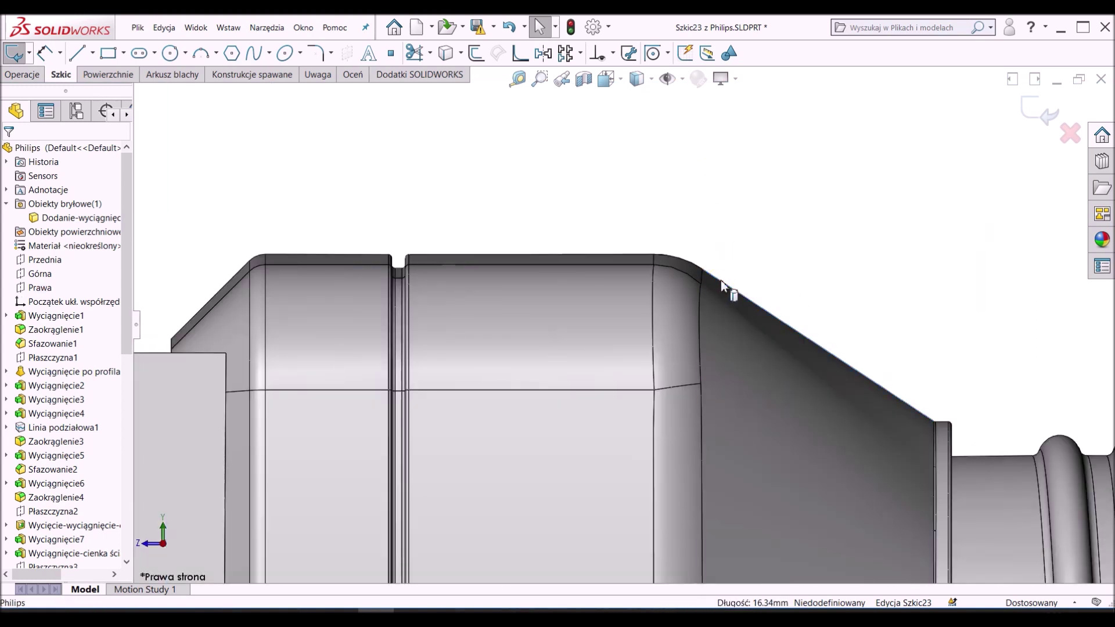
left_click(458, 255, "ctrl")
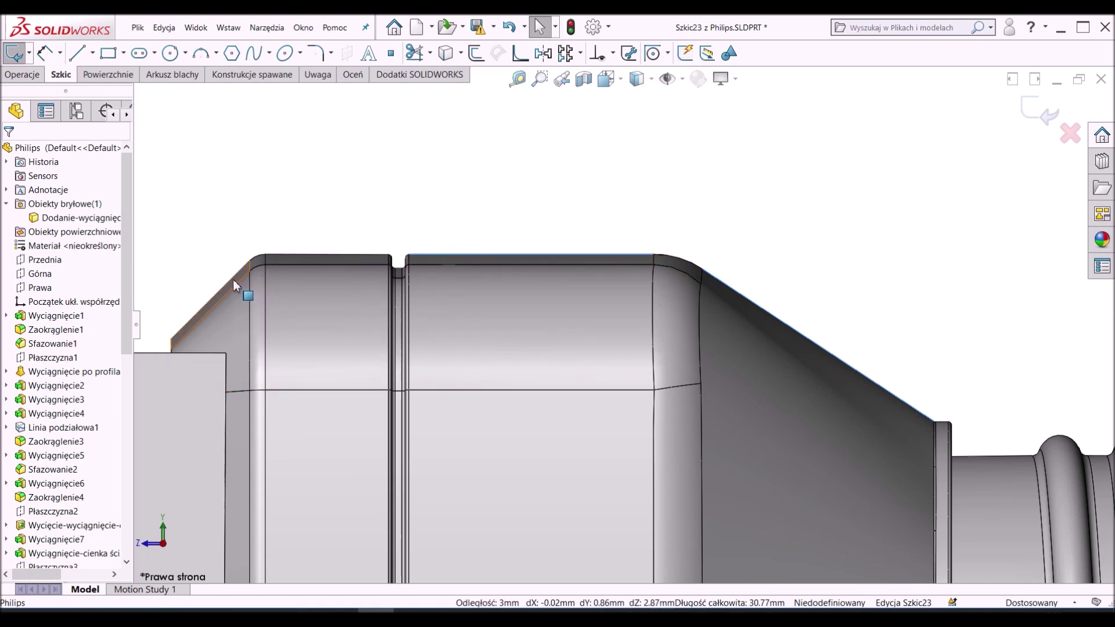
left_click(232, 279, "ctrl")
left_click(445, 53)
scroll(519, 158, "up", 3)
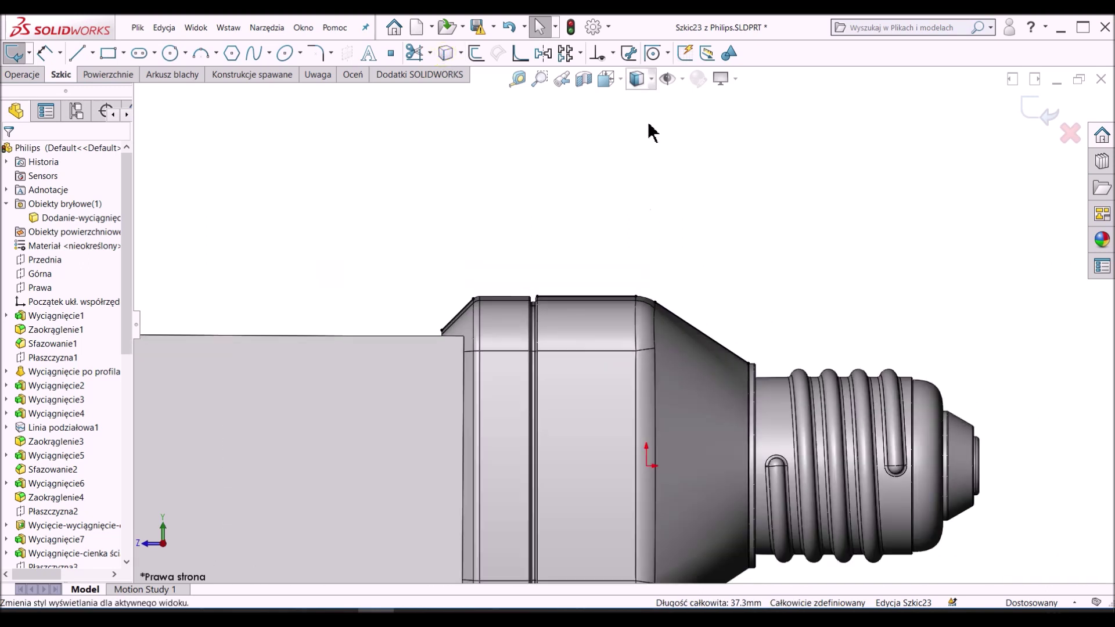
scroll(664, 197, "up", 2)
left_click(637, 79)
left_click(632, 126)
Step: Extend the sloped and top sketch lines and power-trim their excess ends
left_click(716, 215)
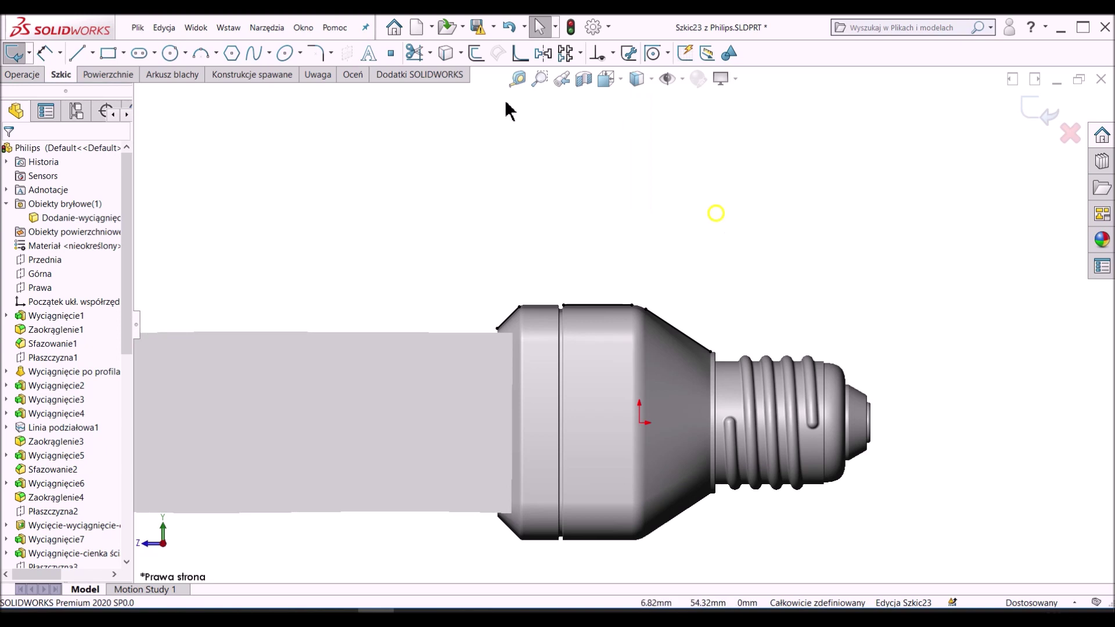
left_click(414, 53)
left_click_drag(497, 329, 455, 370)
left_click_drag(520, 306, 568, 257)
left_click_drag(566, 306, 442, 305)
left_click_drag(632, 305, 738, 305)
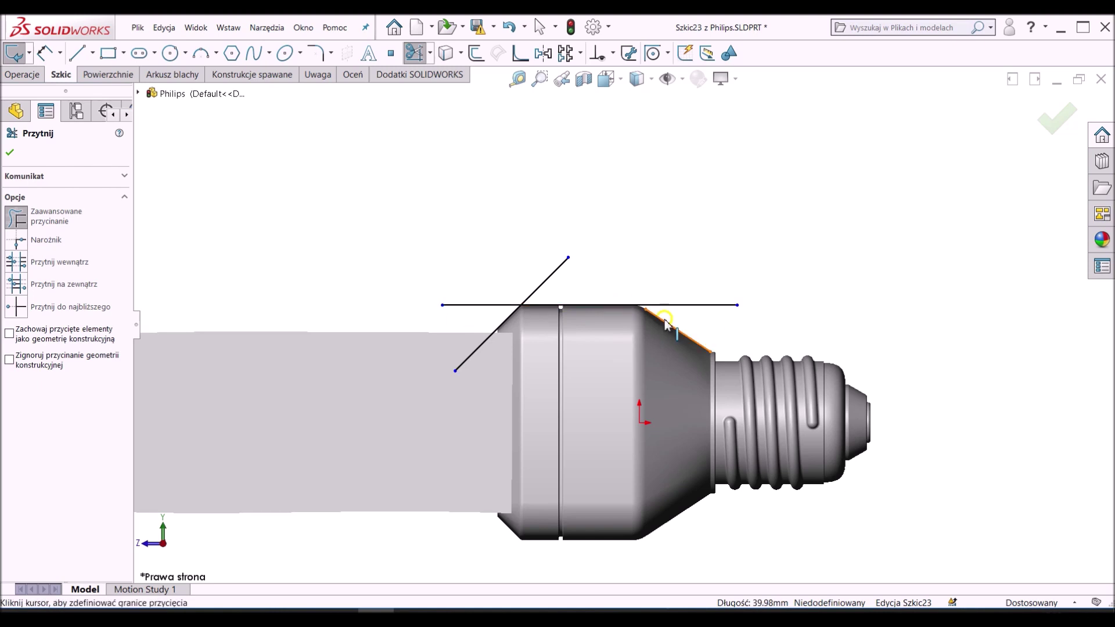
left_click_drag(594, 277, 595, 277)
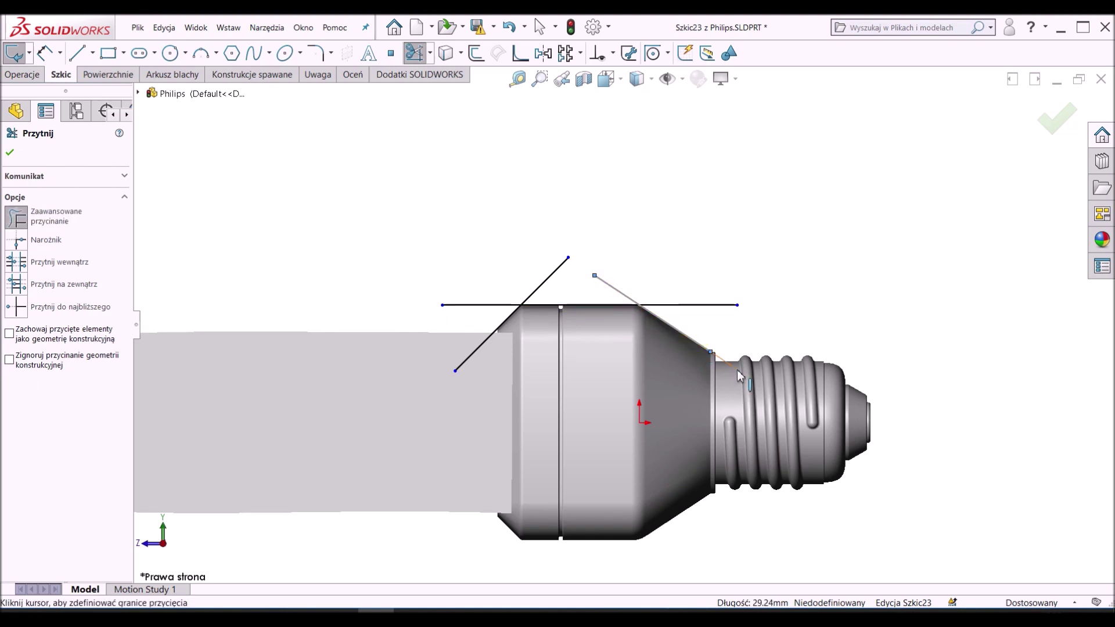
mouse_move(740, 376)
left_mouse_down()
mouse_move(628, 293)
mouse_move(520, 284)
mouse_move(530, 251)
left_mouse_up()
key("Escape")
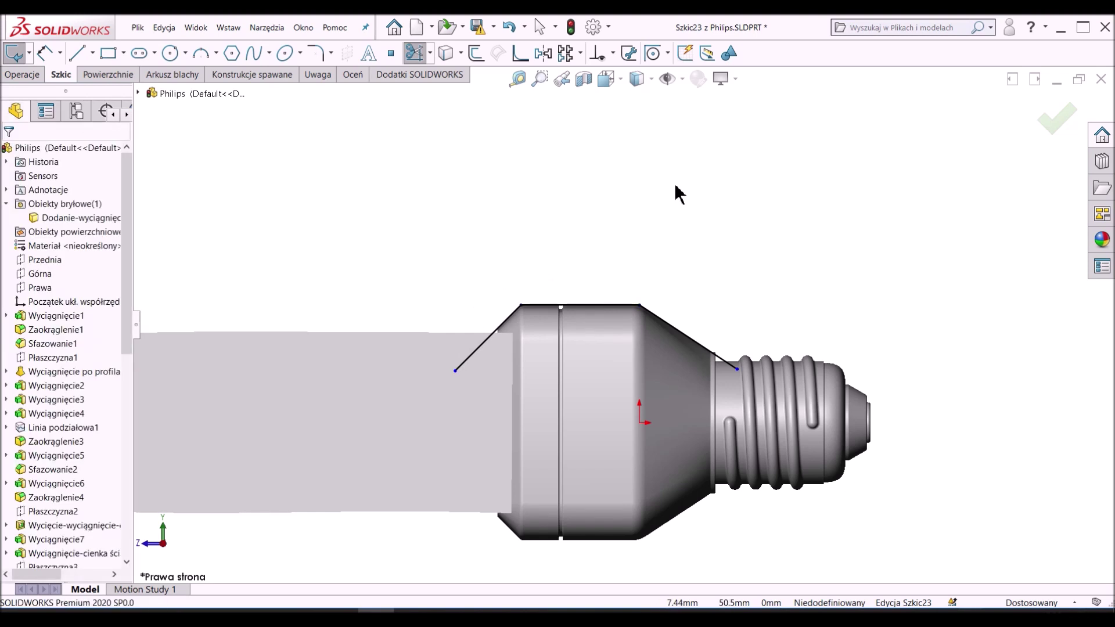
key("Escape")
Step: Offset the three outline lines by 1 mm
left_click_drag(765, 292, 447, 371)
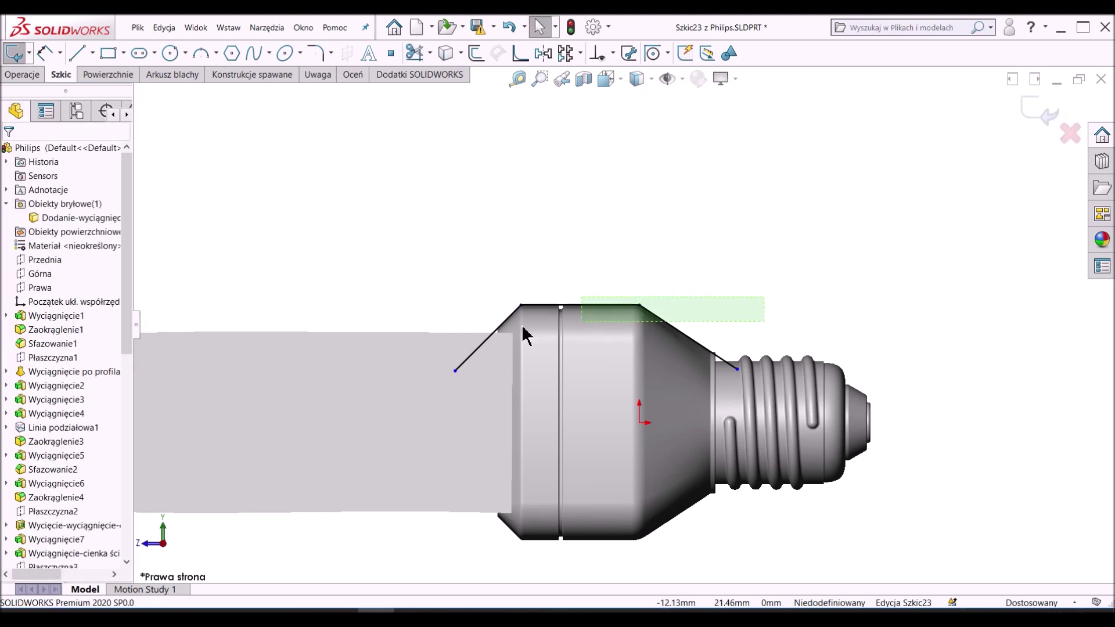
left_click(477, 52)
type("1")
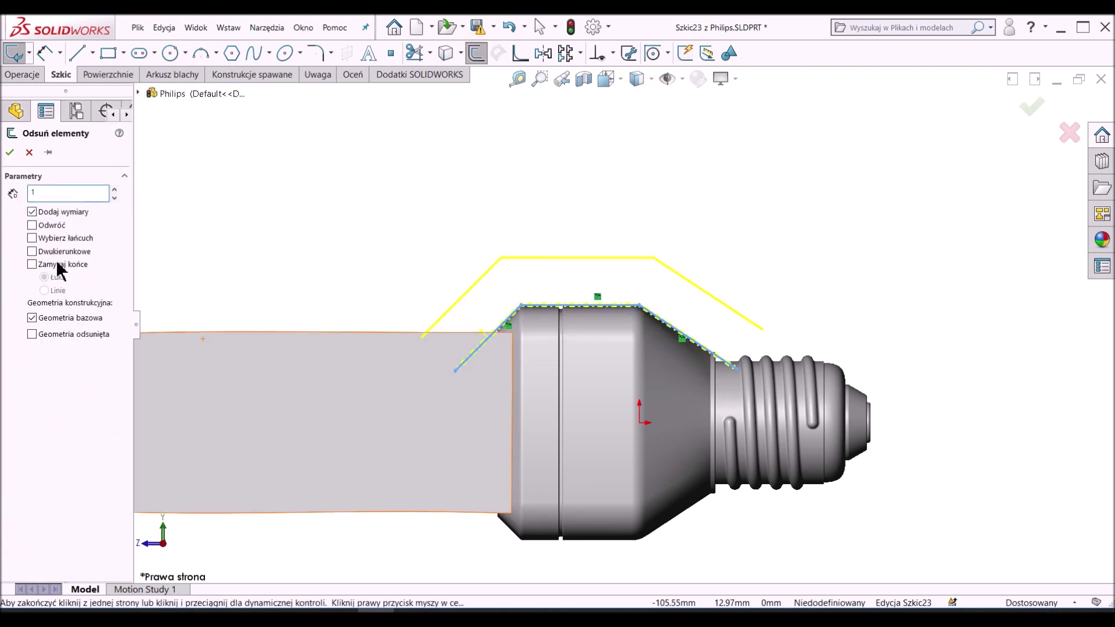
left_click(35, 319)
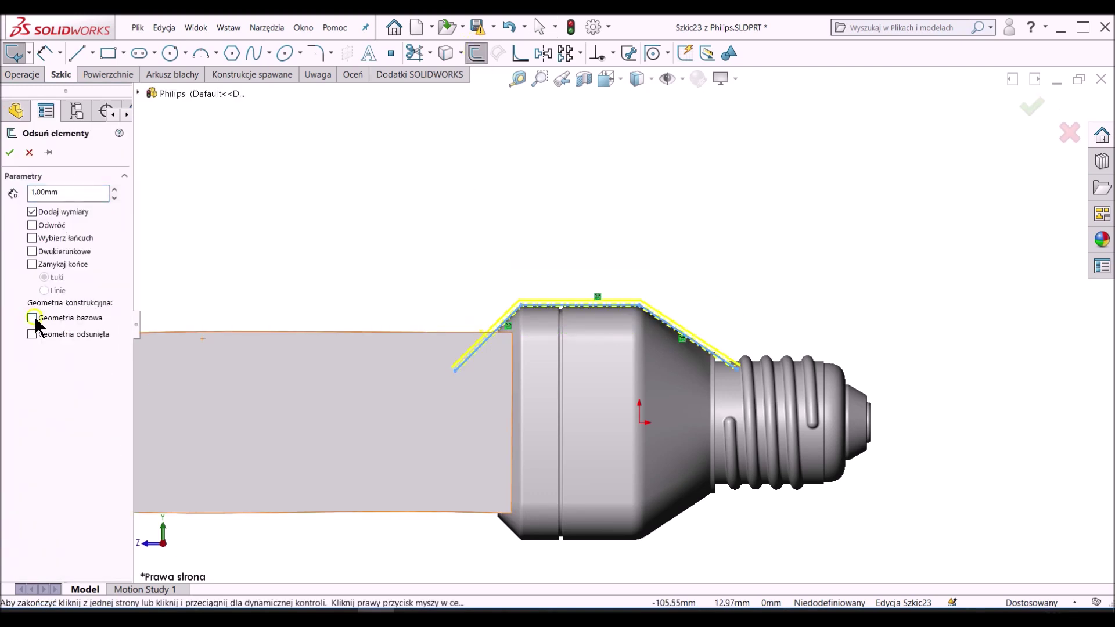
left_click(15, 155)
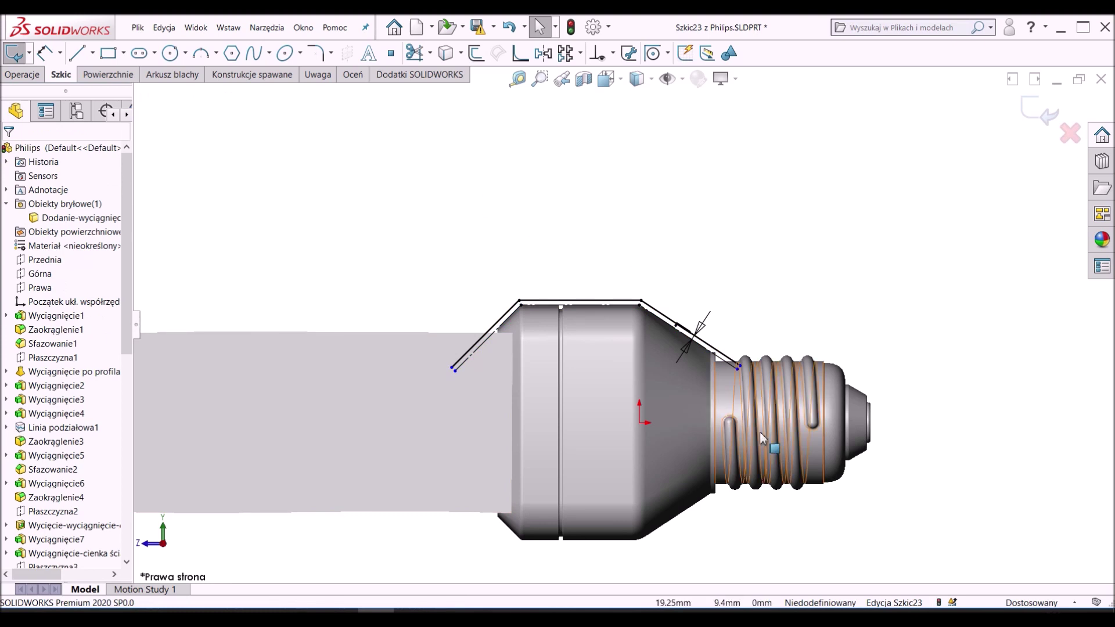
Step: Draw a horizontal construction centerline from the origin
right_click_drag(871, 318, 809, 326)
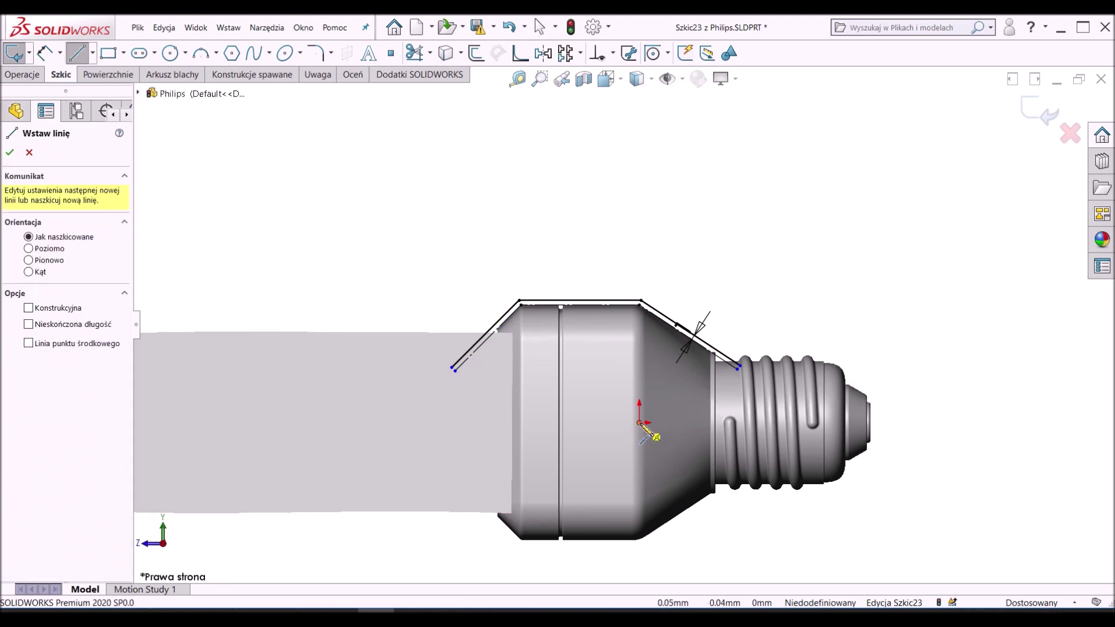
left_click(639, 422)
left_click(540, 423)
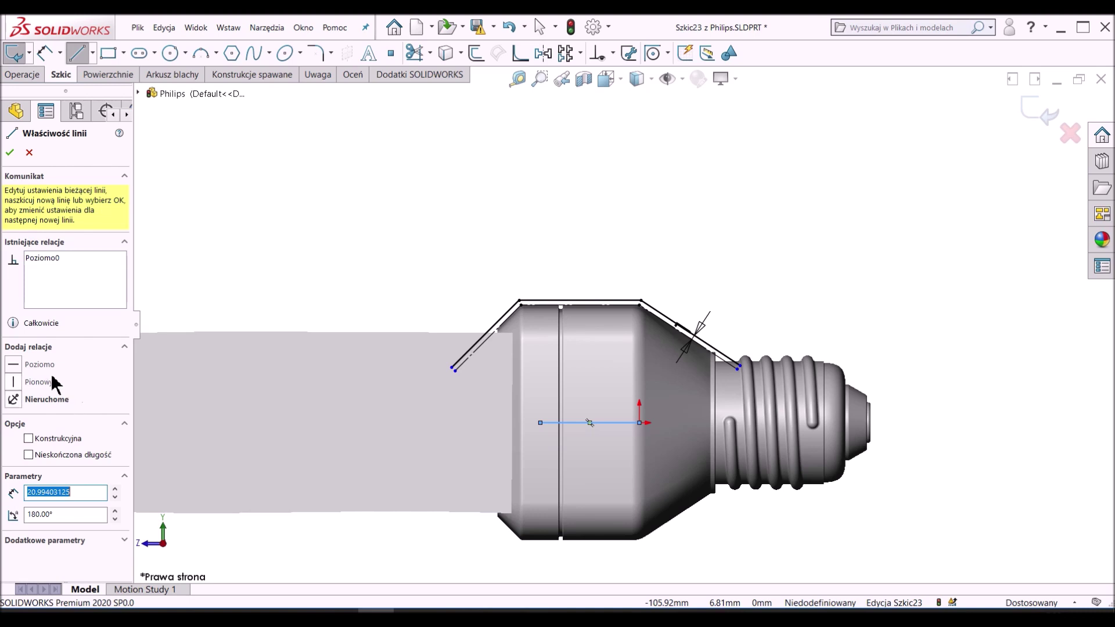
left_click(28, 439)
key("Escape")
key("Escape")
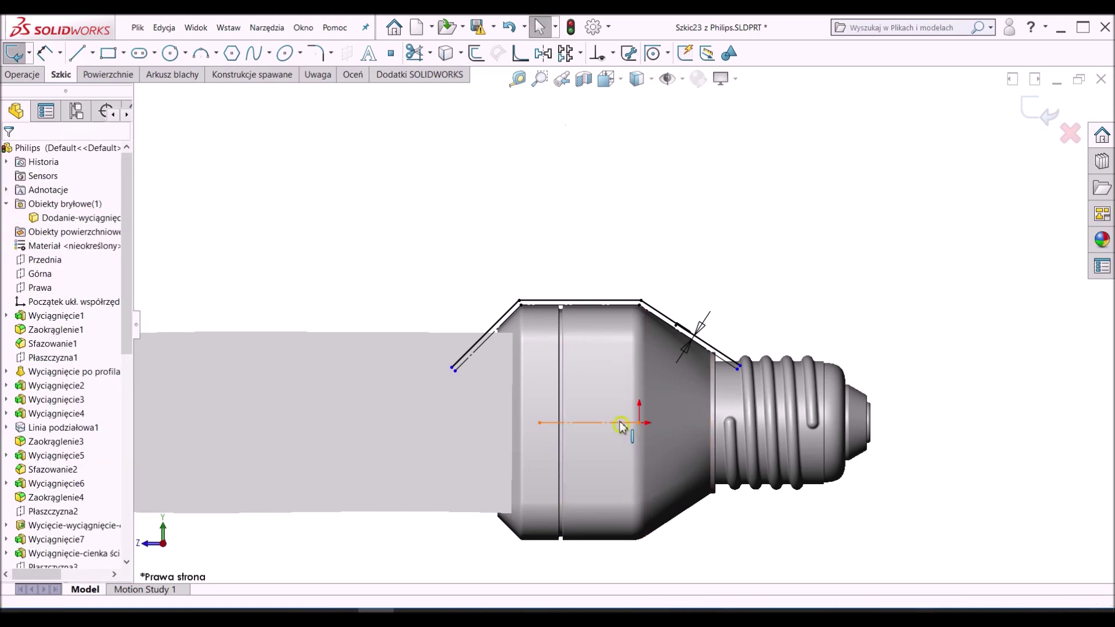
Step: Mirror the three outline lines downward about the horizontal centerline
left_click(622, 423)
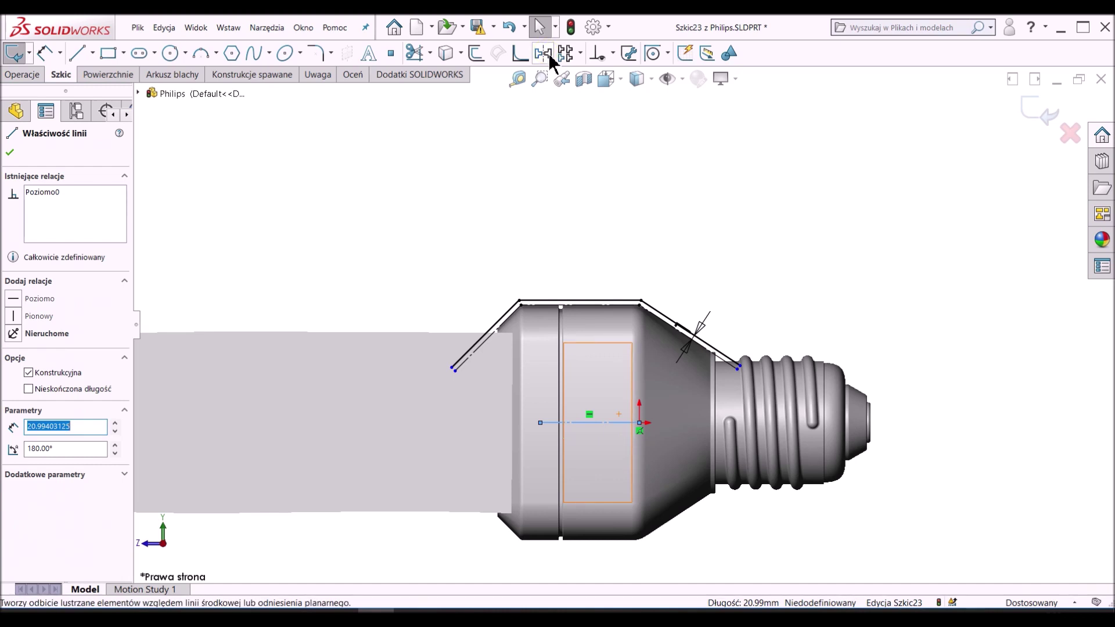
left_click(548, 60)
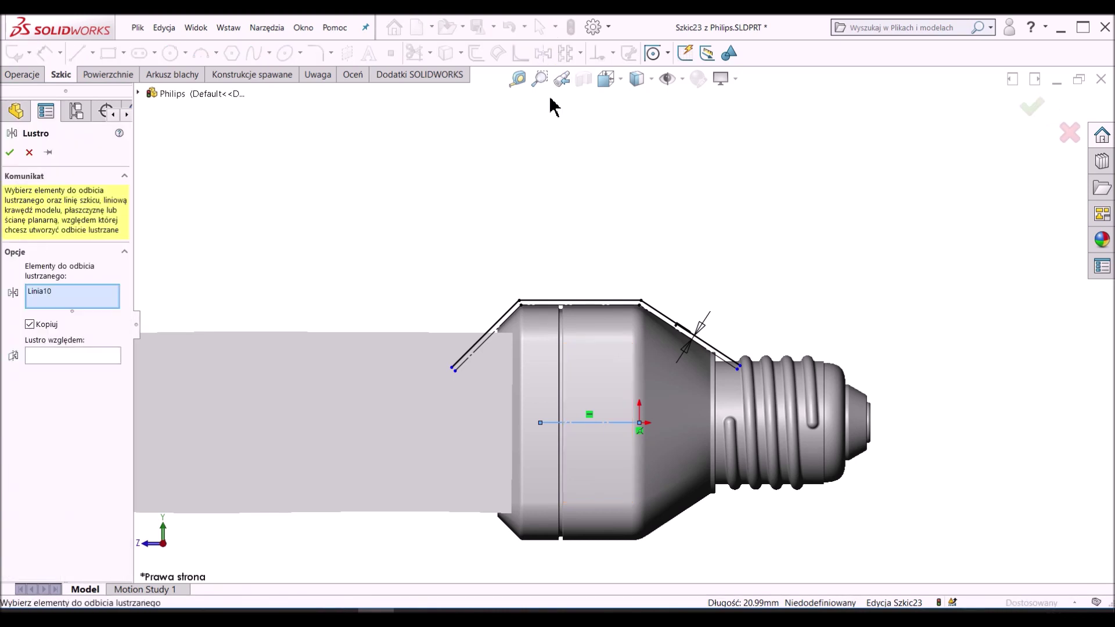
right_click(82, 300)
left_click(107, 305)
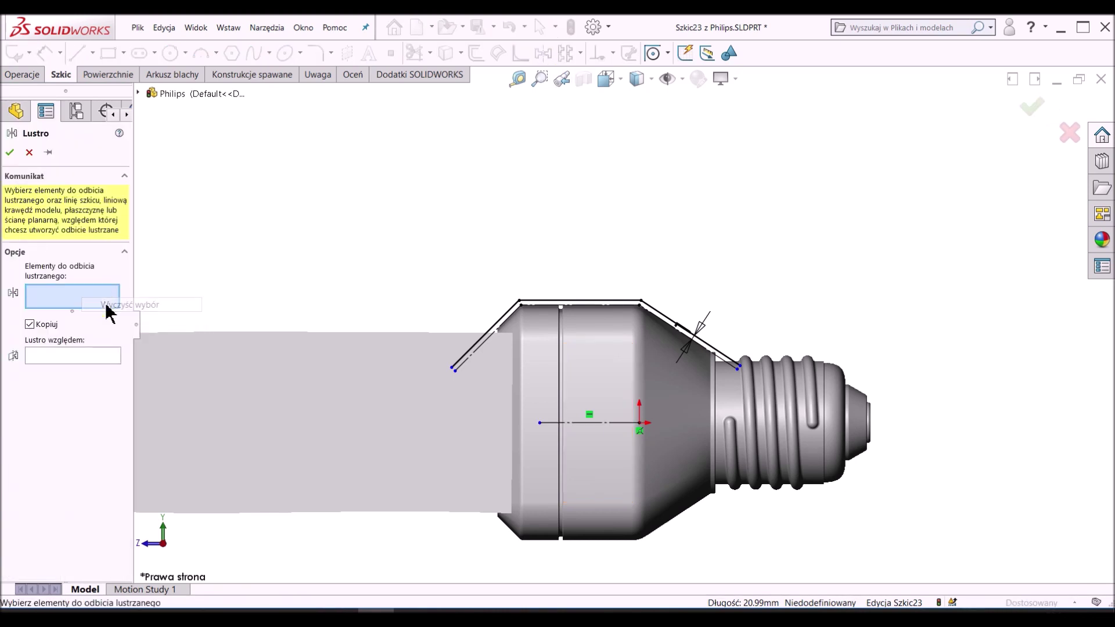
left_click(506, 314)
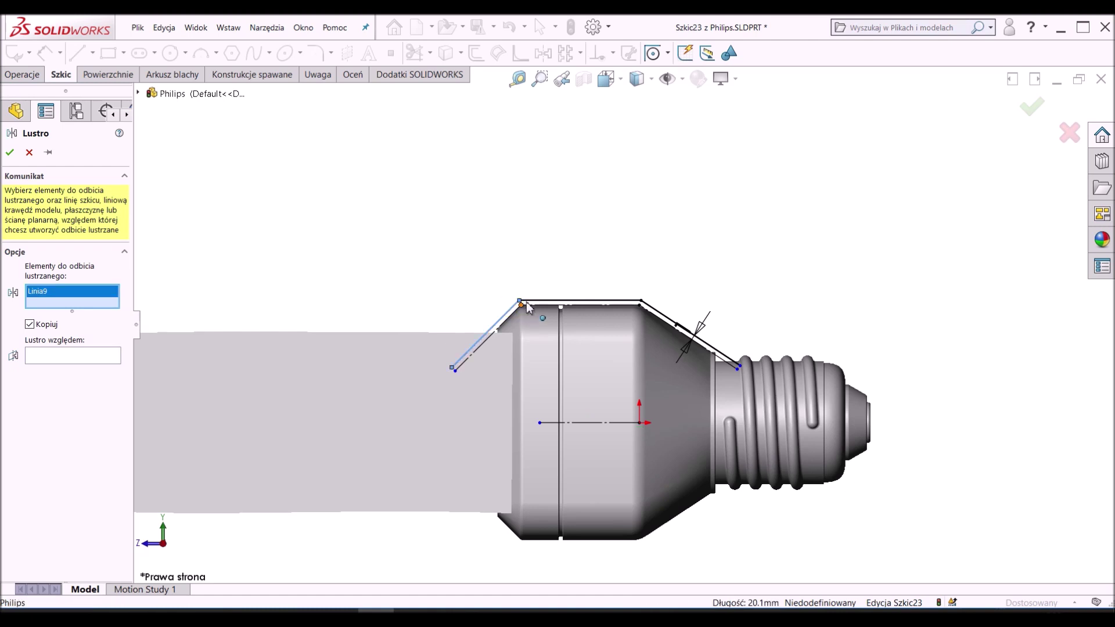
left_click(668, 323)
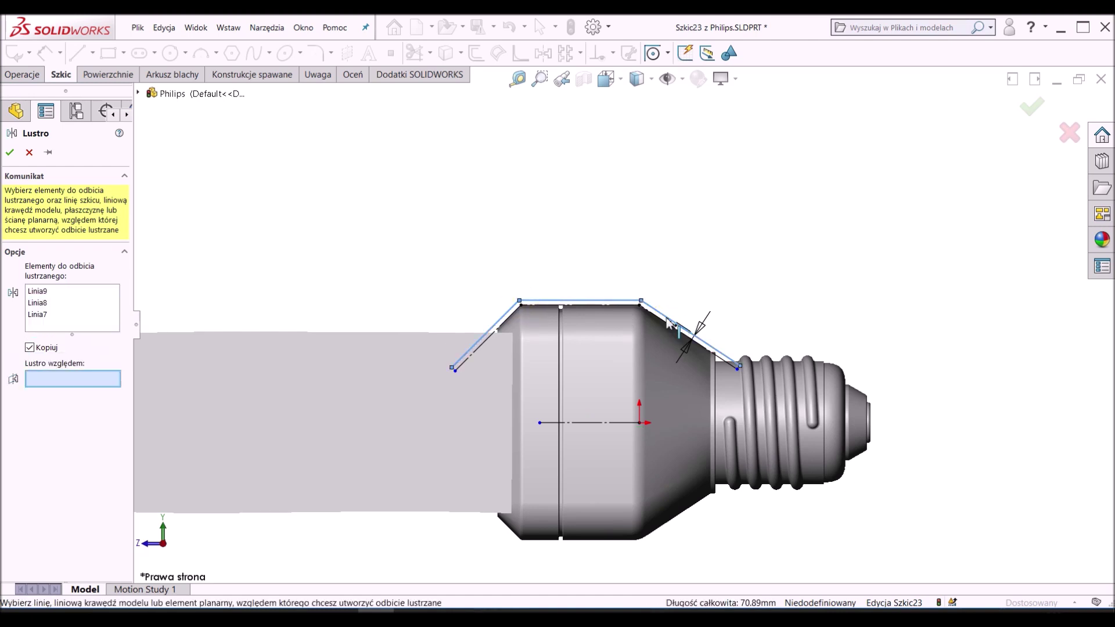
left_click(578, 424)
key("Return")
Step: Close both ends of the outline with vertical lines
key("l")
left_click_drag(452, 368, 452, 478)
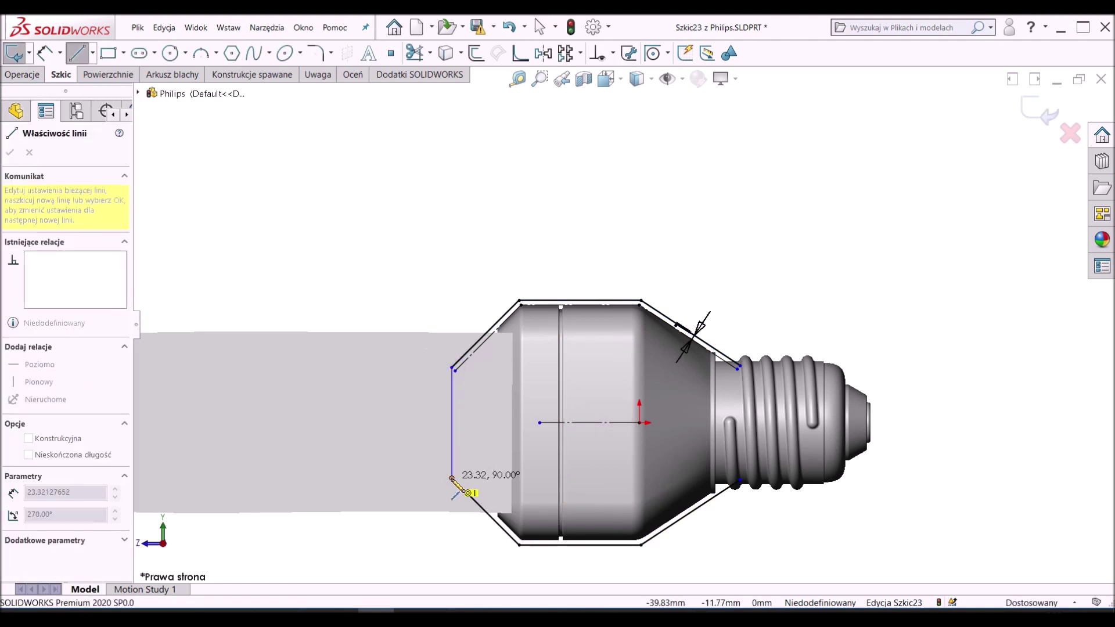
left_click_drag(739, 368, 739, 479)
key("Escape")
key("Up")
key("Up")
key("Up")
key("Up")
key("Up")
key("Up")
key("Up")
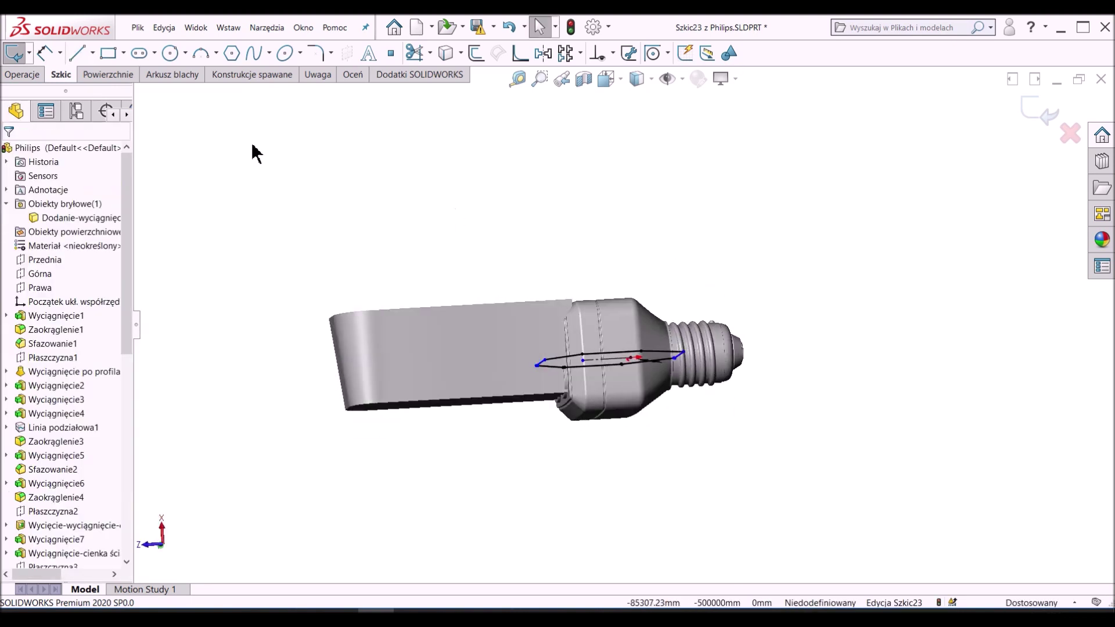
Step: Extrude Szkic23 Up To Surface at the plate's top face and Through All in Direction 2
left_click(638, 79)
left_click(639, 103)
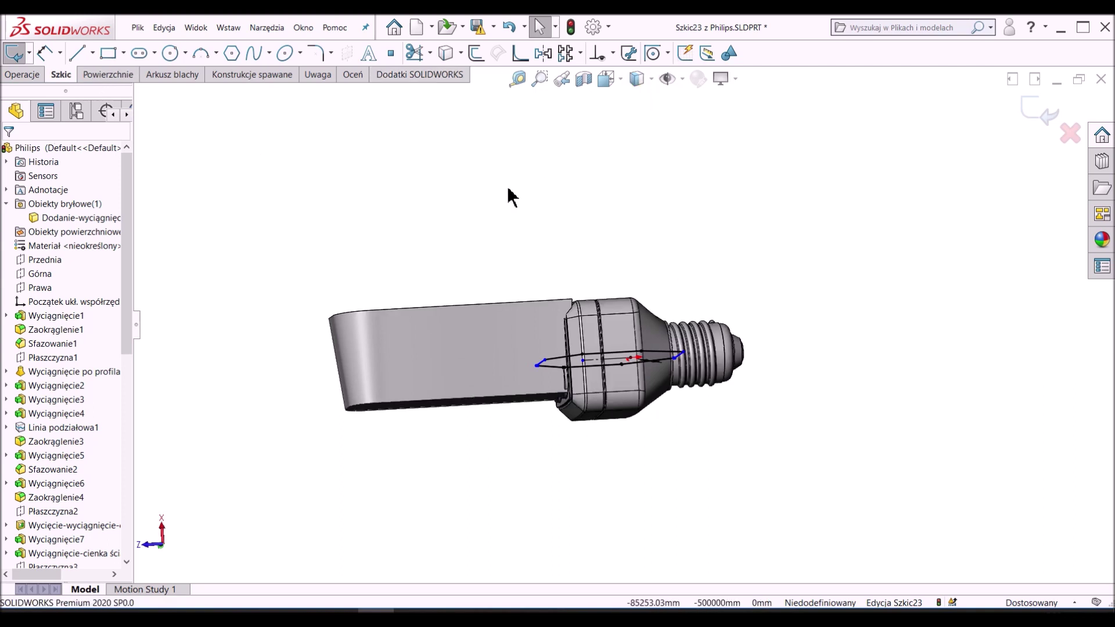
left_click(22, 75)
left_click(14, 53)
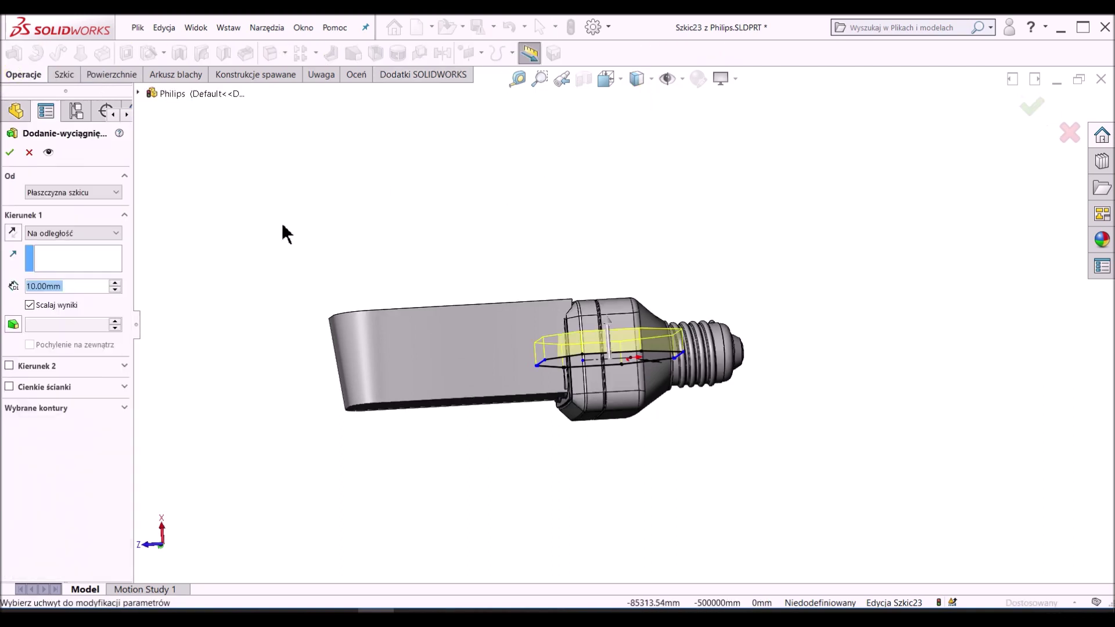
left_click(66, 233)
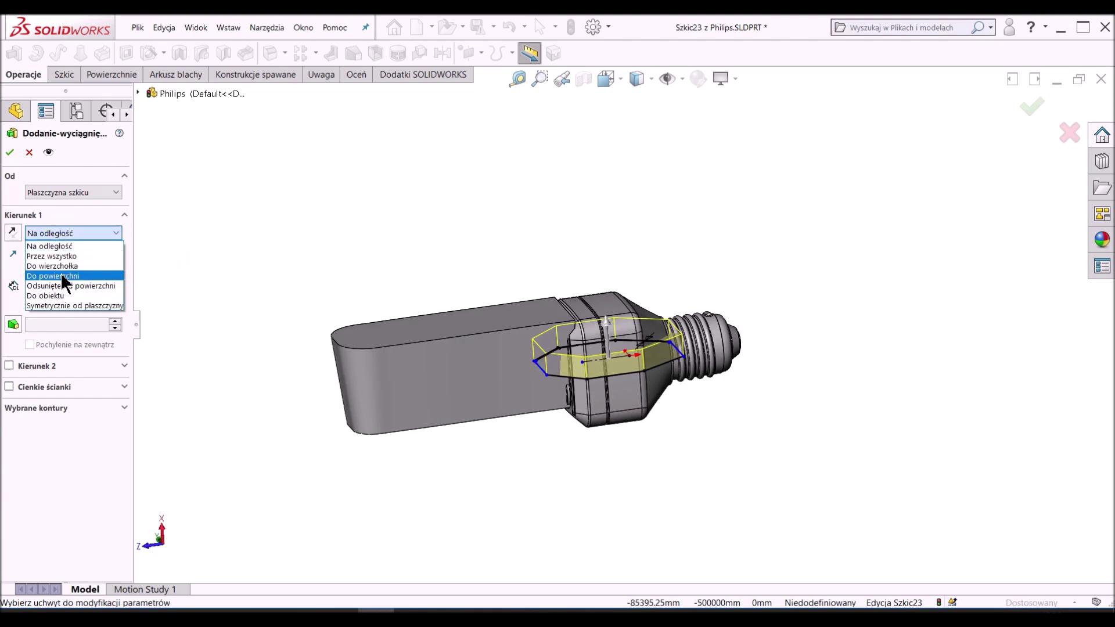
left_click(64, 276)
left_click(369, 335)
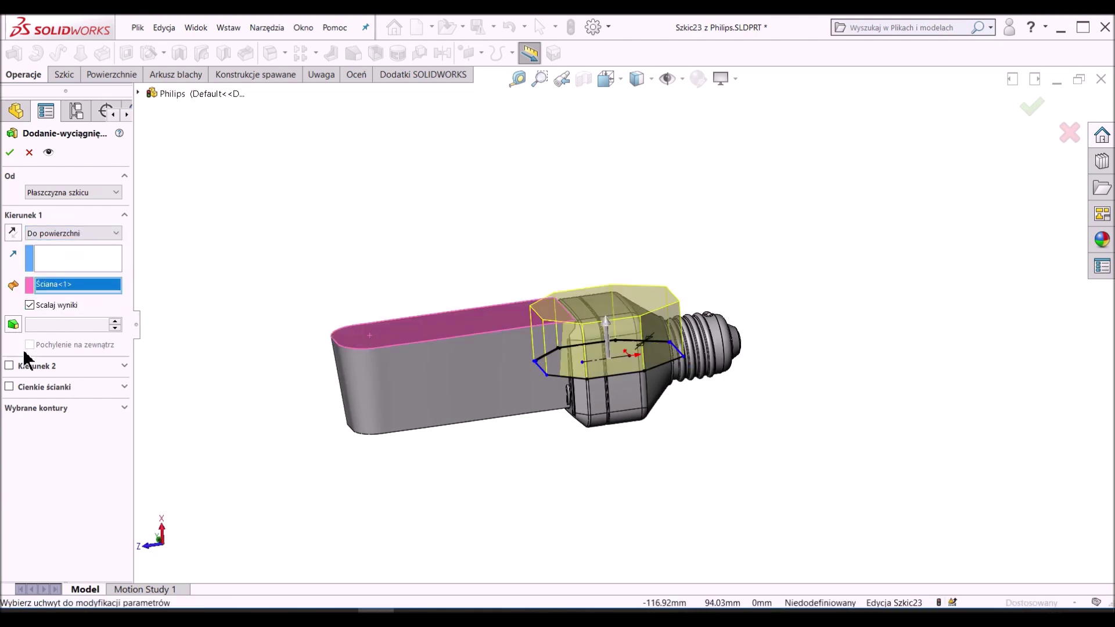
left_click(9, 366)
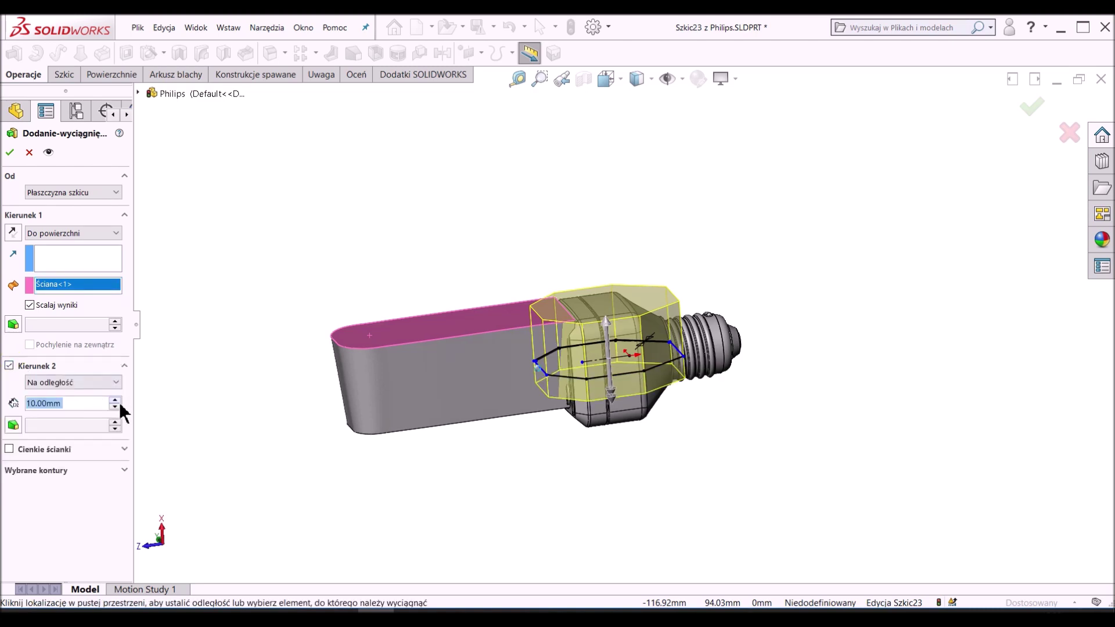
left_click(70, 382)
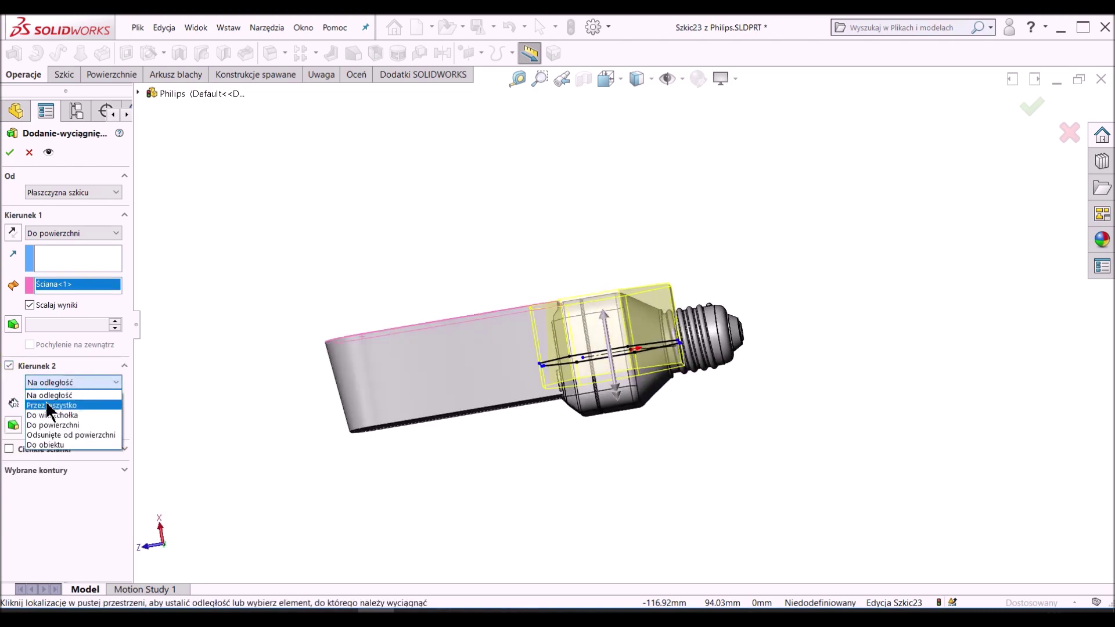
left_click(9, 152)
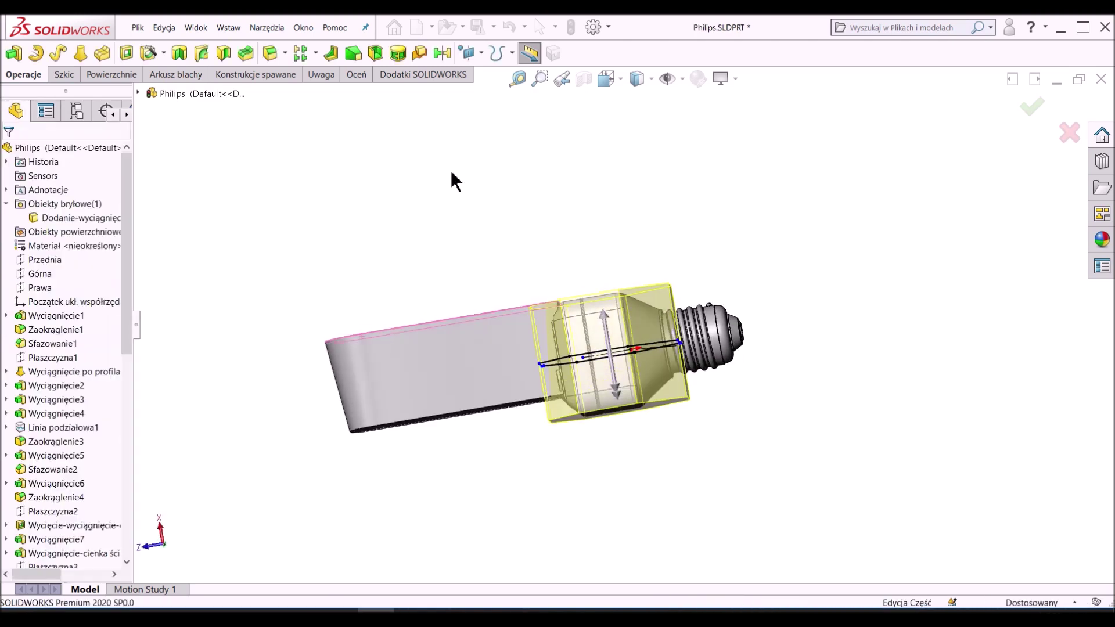
middle_click_drag(667, 418, 661, 423)
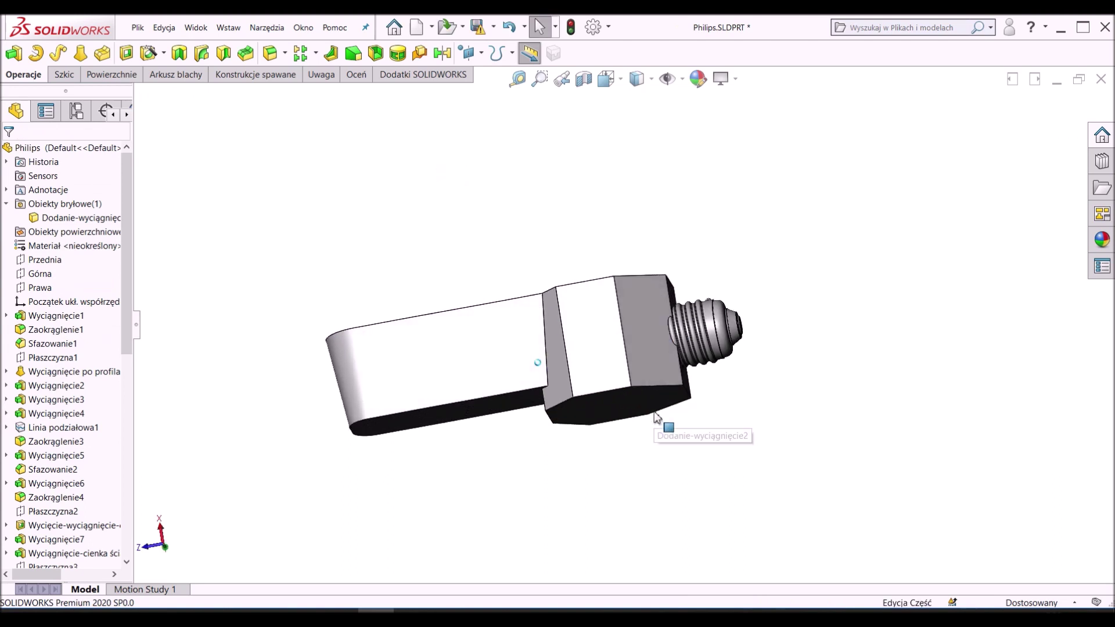
Step: Draft one side face of the base block at 6°, with its bottom face as neutral plane
left_click(350, 56)
left_click(621, 409)
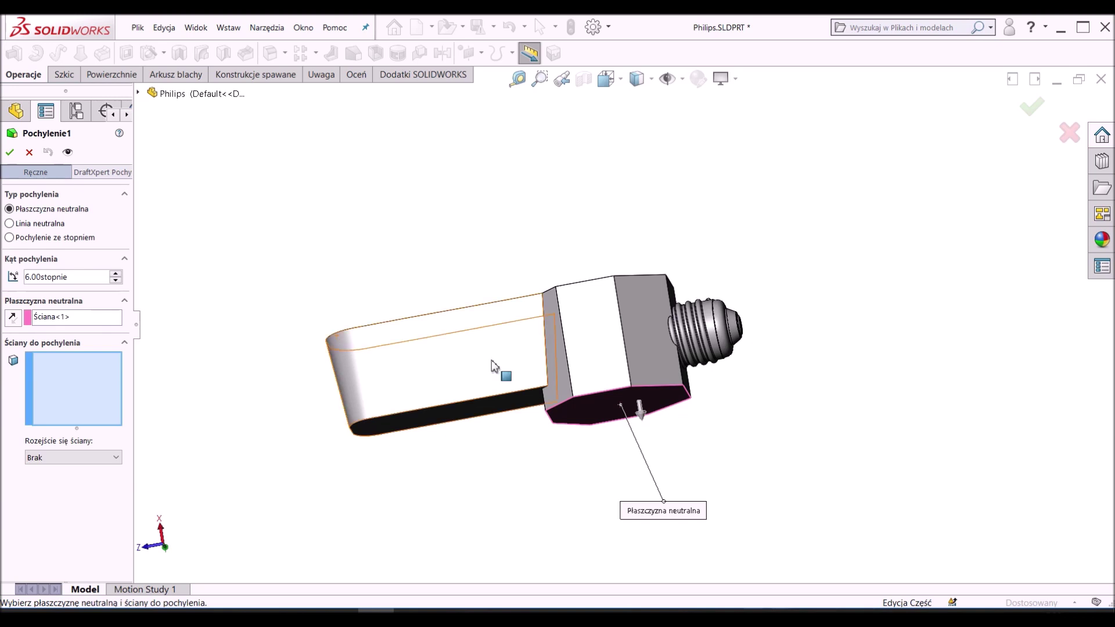
left_click(603, 386)
left_click(634, 378)
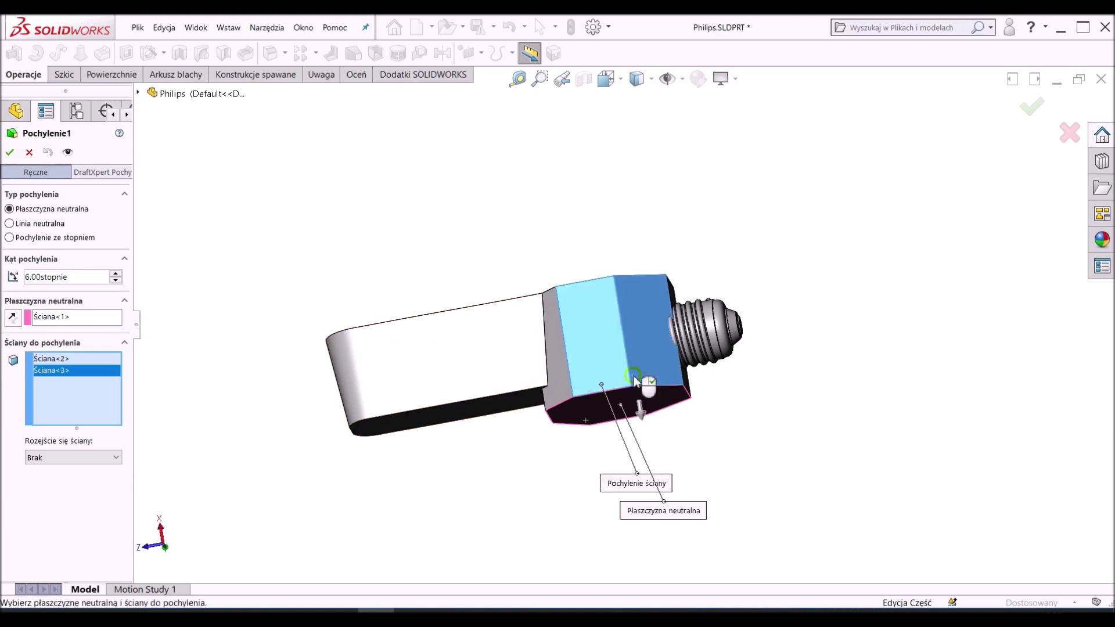
left_click(634, 378)
left_click(10, 152)
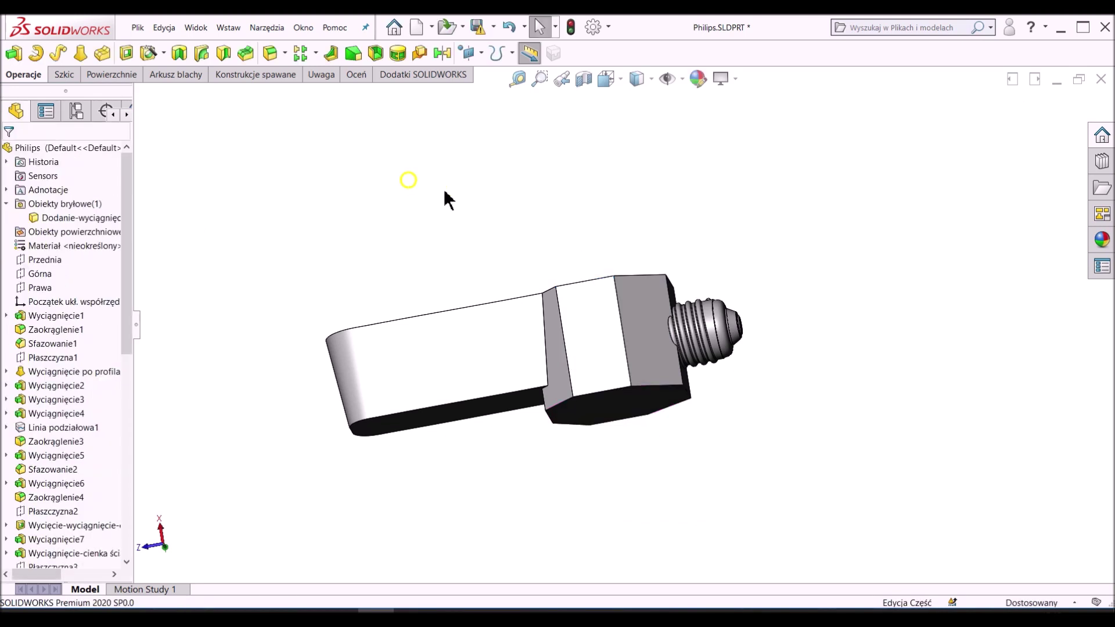
key("Left")
key("Left")
key("Left")
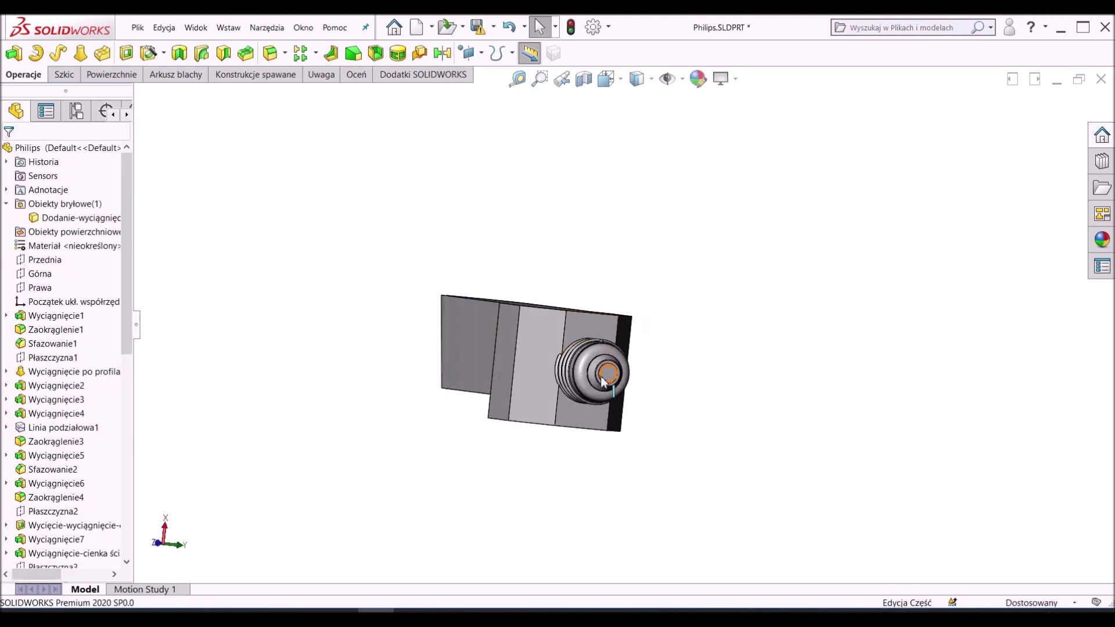
Step: Turn to an end-on view and open sketch Szkic24 on the bulb's threaded end face
left_click(609, 377)
left_click(712, 323)
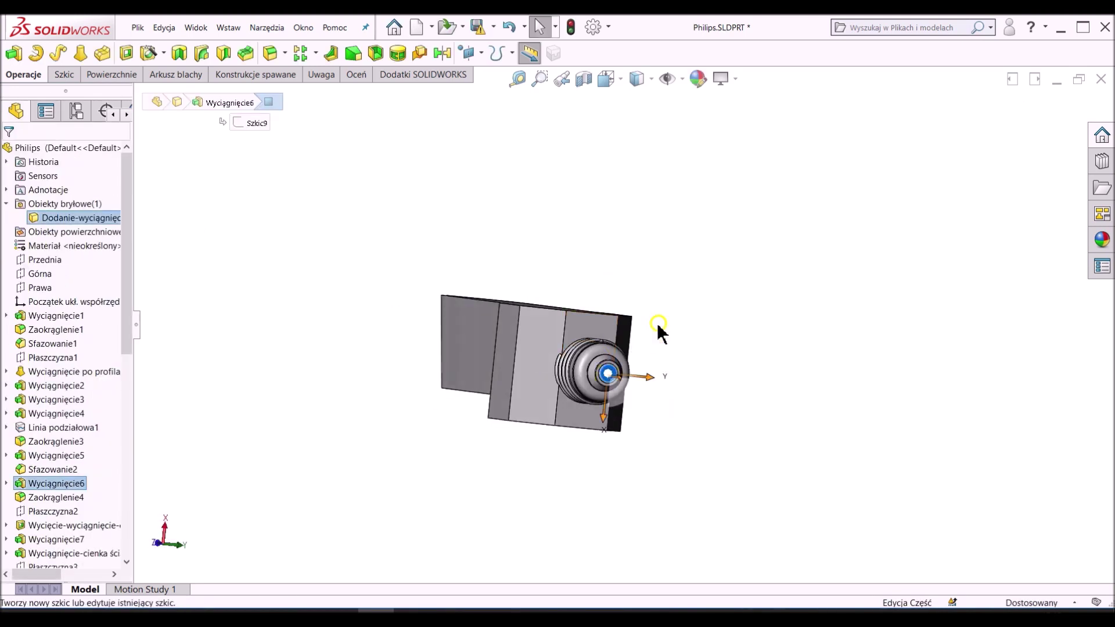
left_click(606, 79)
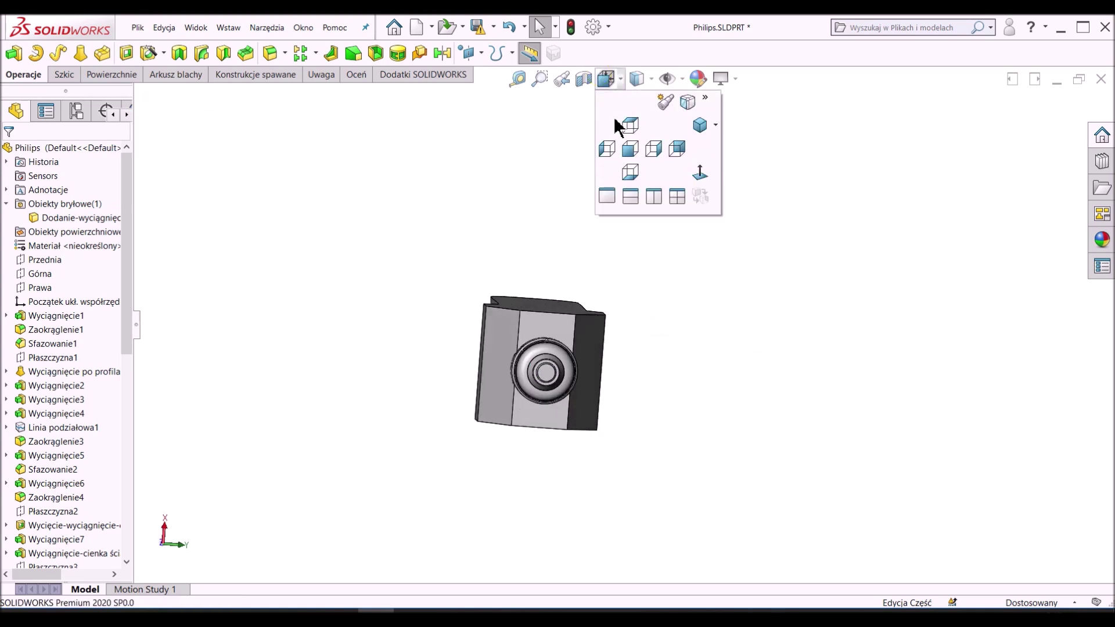
left_click(632, 150)
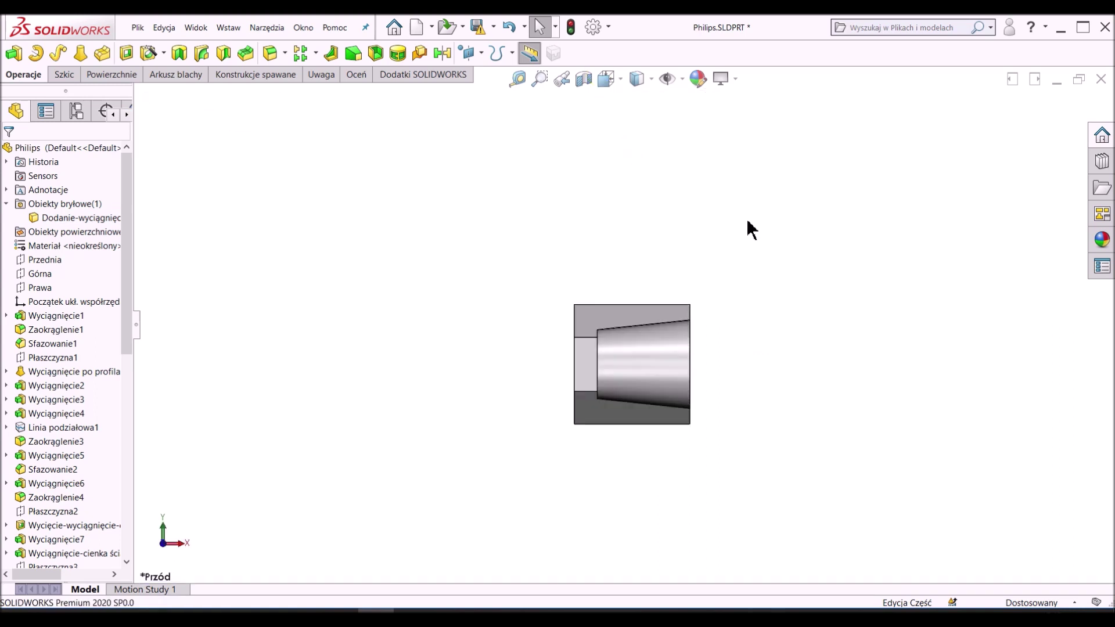
key("ctrl+shift+z")
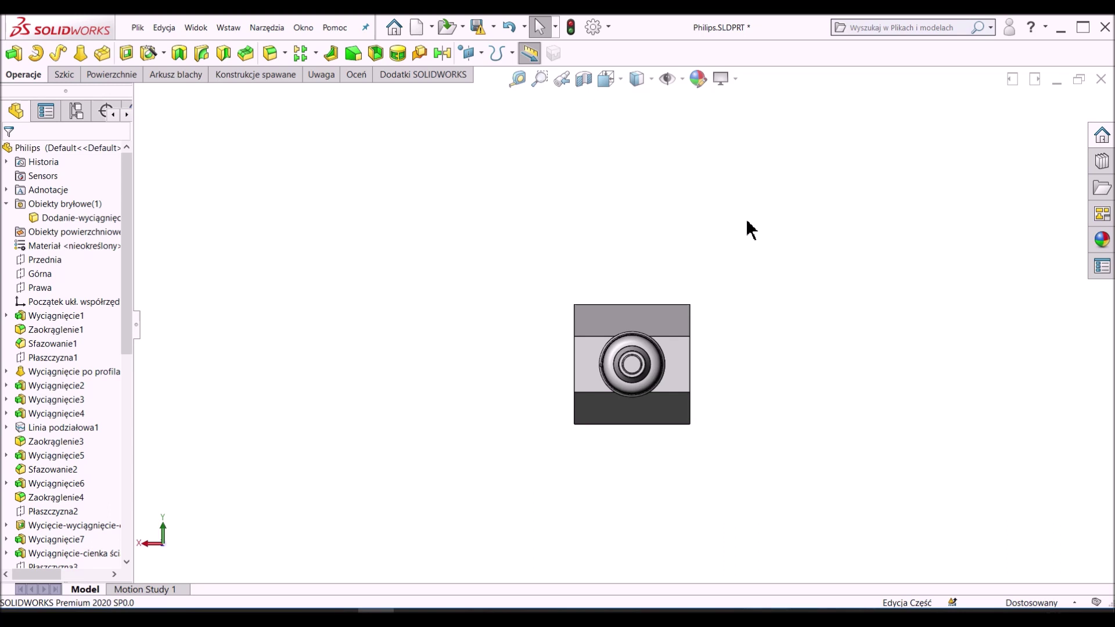
key("ctrl+shift+z")
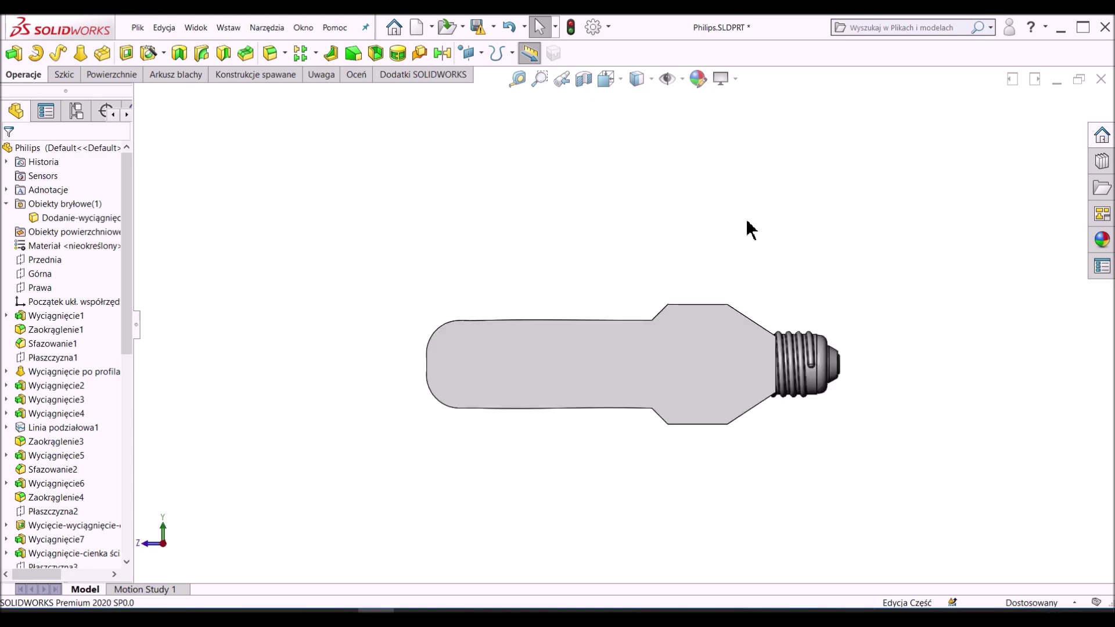
key("ctrl+shift+z")
scroll(659, 385, "down", 3)
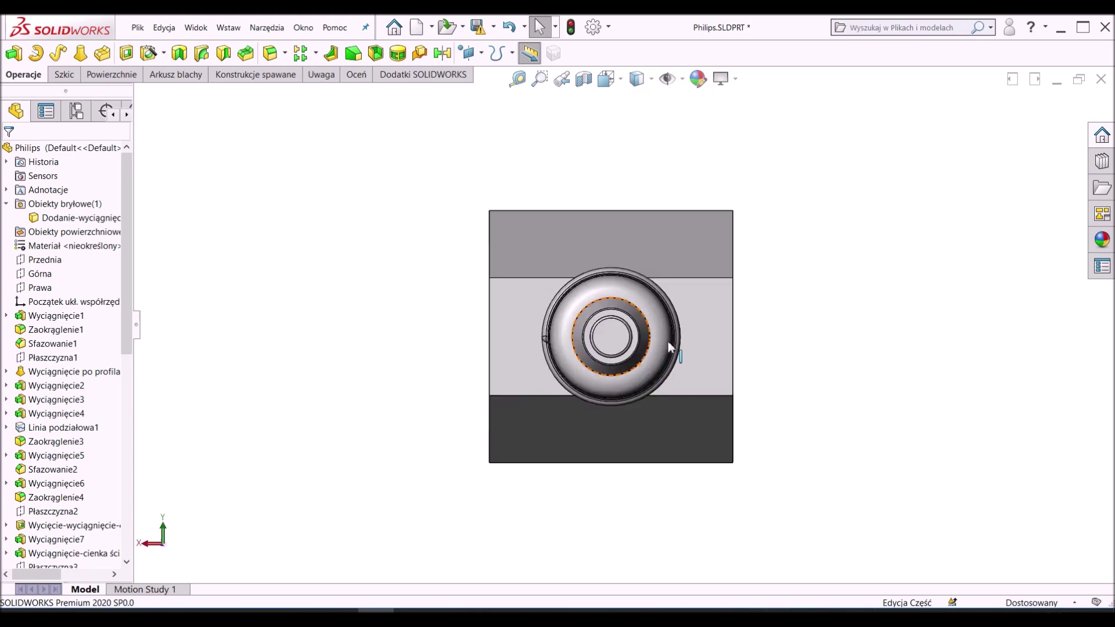
left_click(673, 340)
left_click(646, 317)
left_click(666, 281)
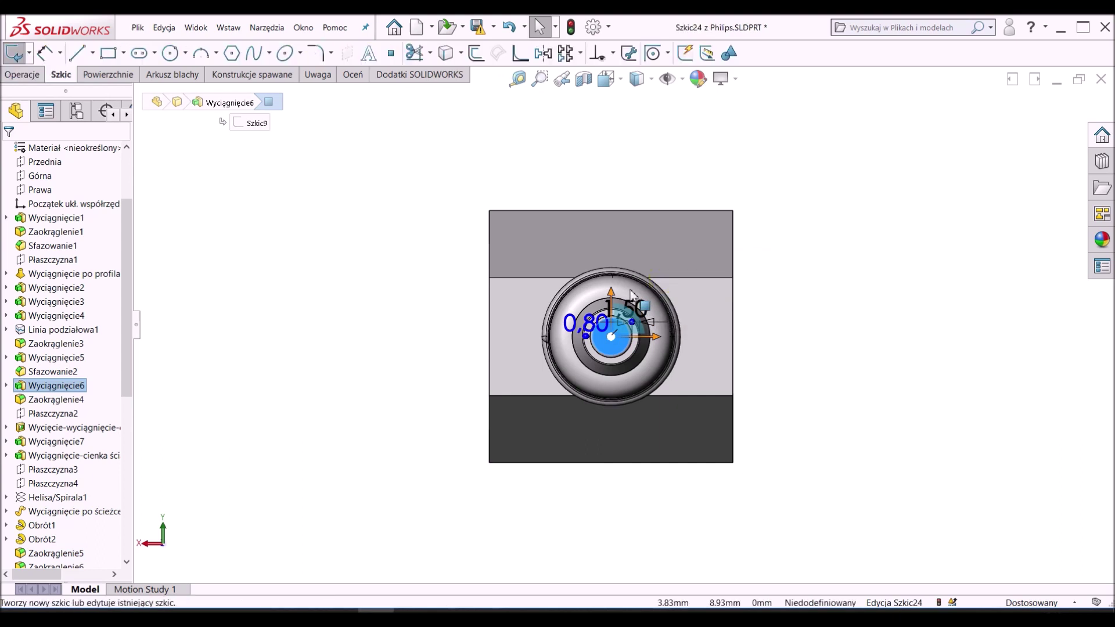
Step: Offset the bulb's outer circular edge 2 mm outward into the sketch
left_click(476, 52)
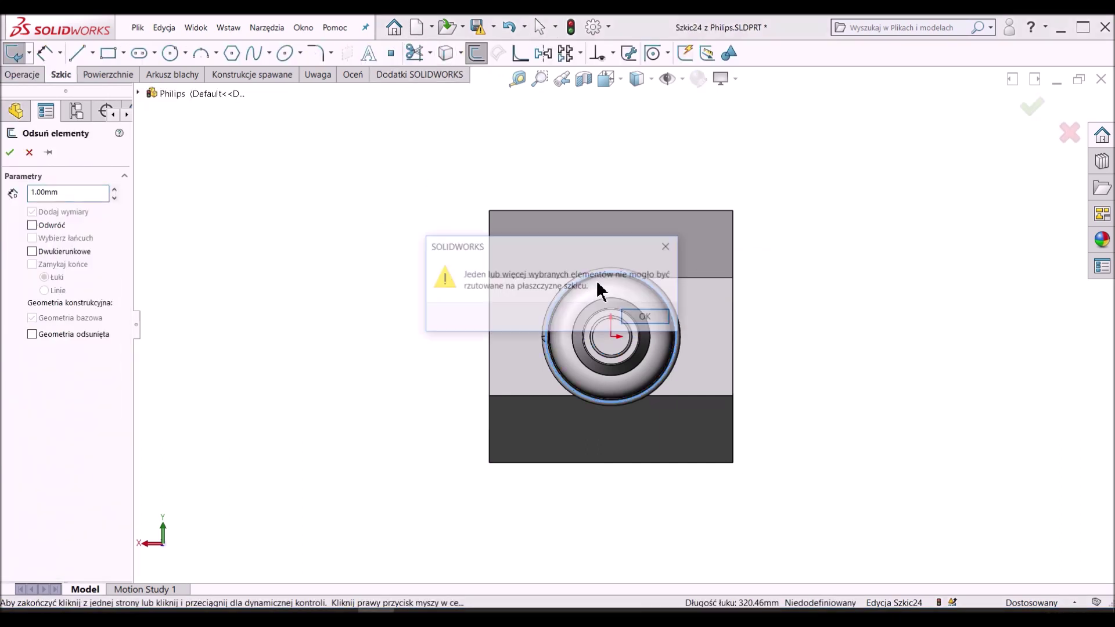
left_click(642, 316)
left_click(617, 281)
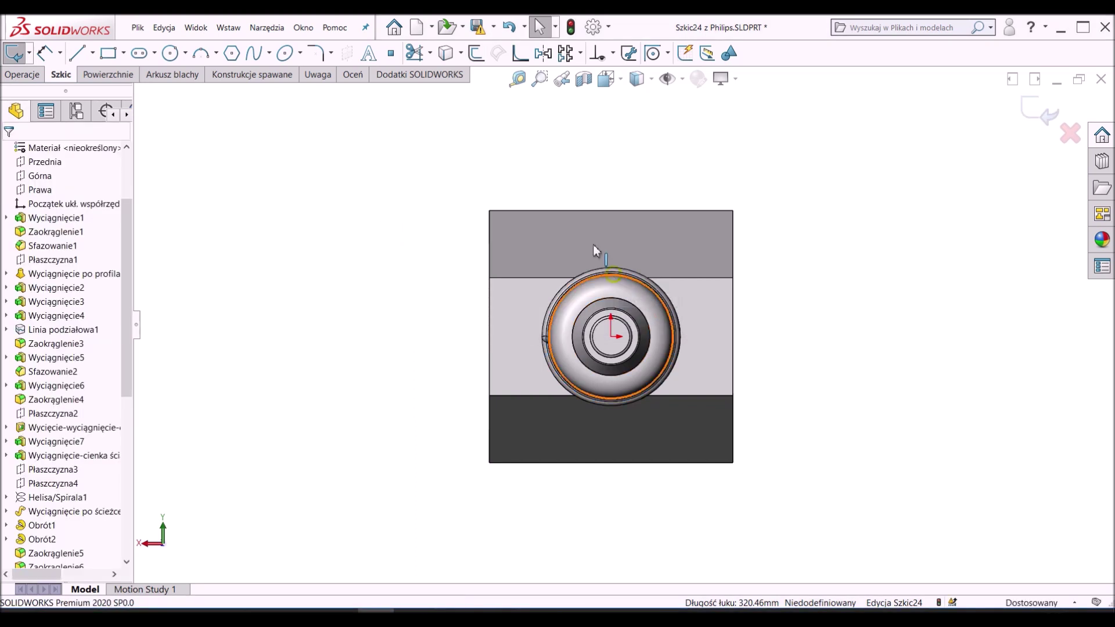
left_click(476, 53)
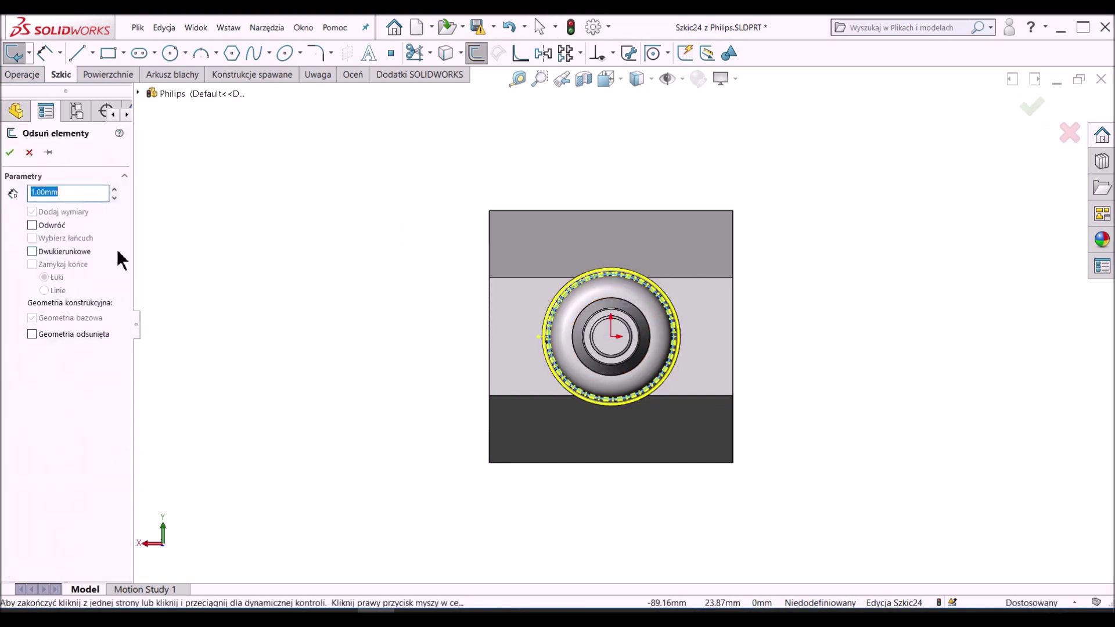
type("2")
key("Return")
Step: Draw a horizontal centreline from the sketch origin to the left of the bulb
scroll(638, 336, "down", 3)
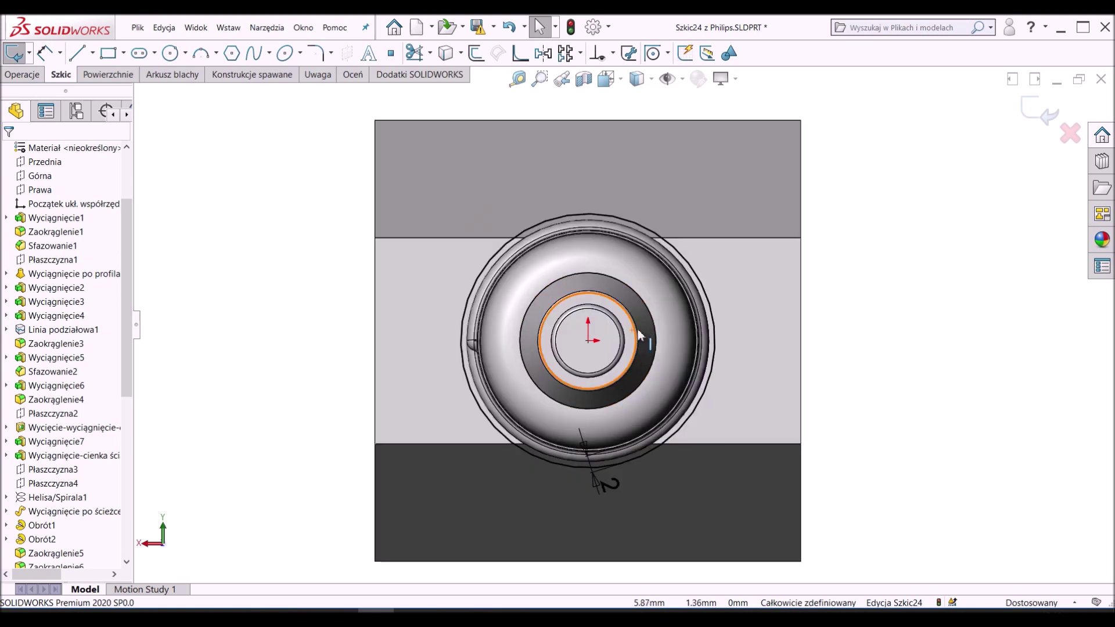
left_click(93, 54)
left_click(105, 87)
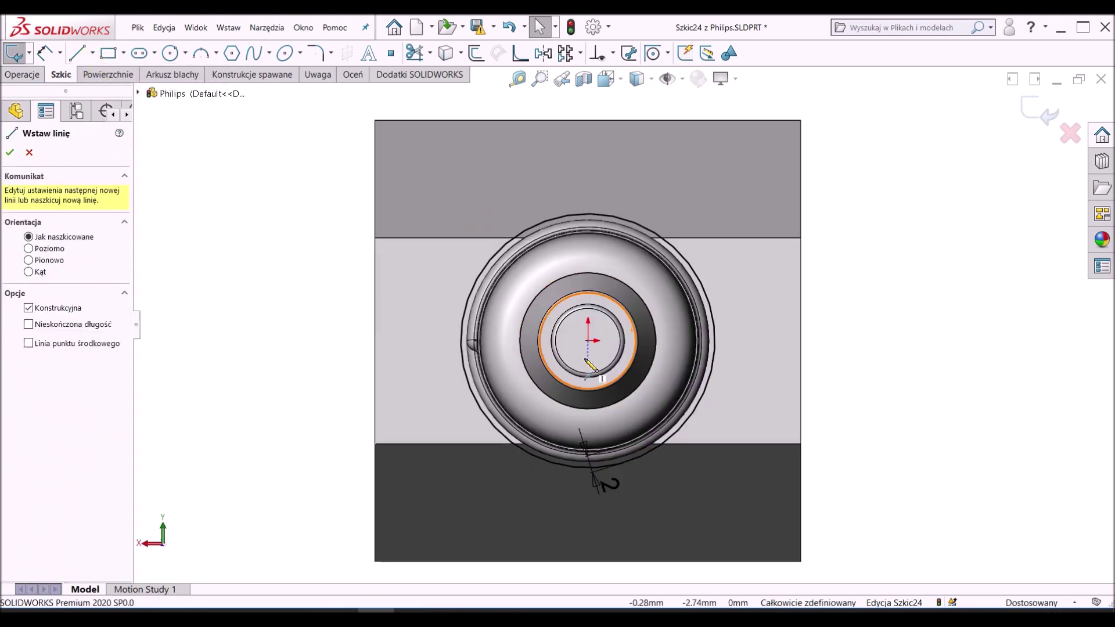
left_click(589, 341)
left_click(349, 341)
key("Escape")
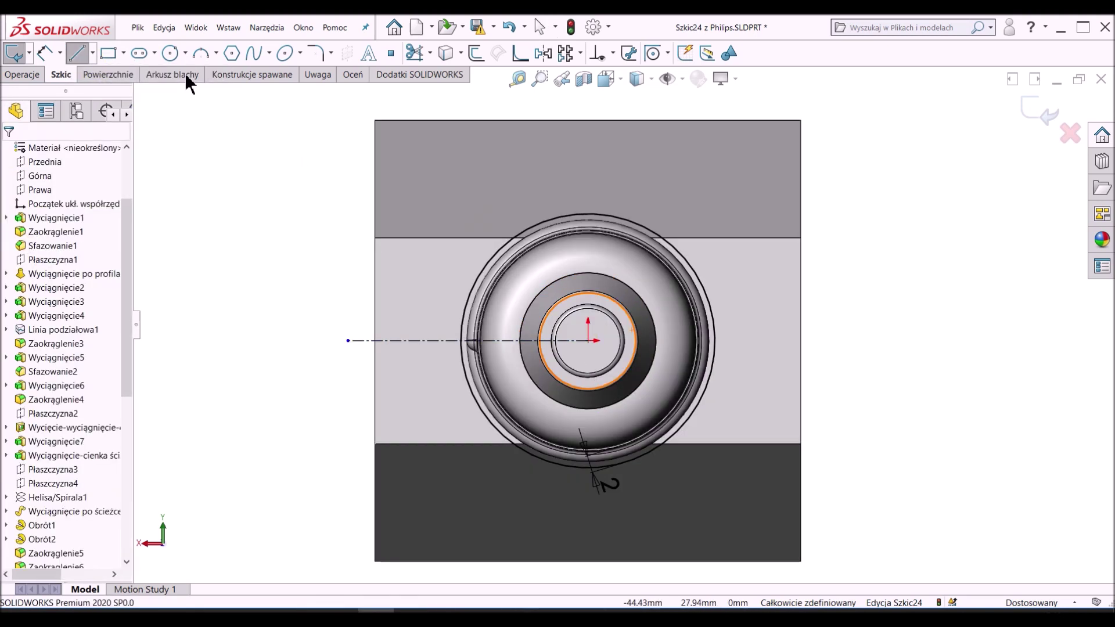
Step: Draw a slanted line from the offset circle and mirror it about the centreline
left_click(78, 53)
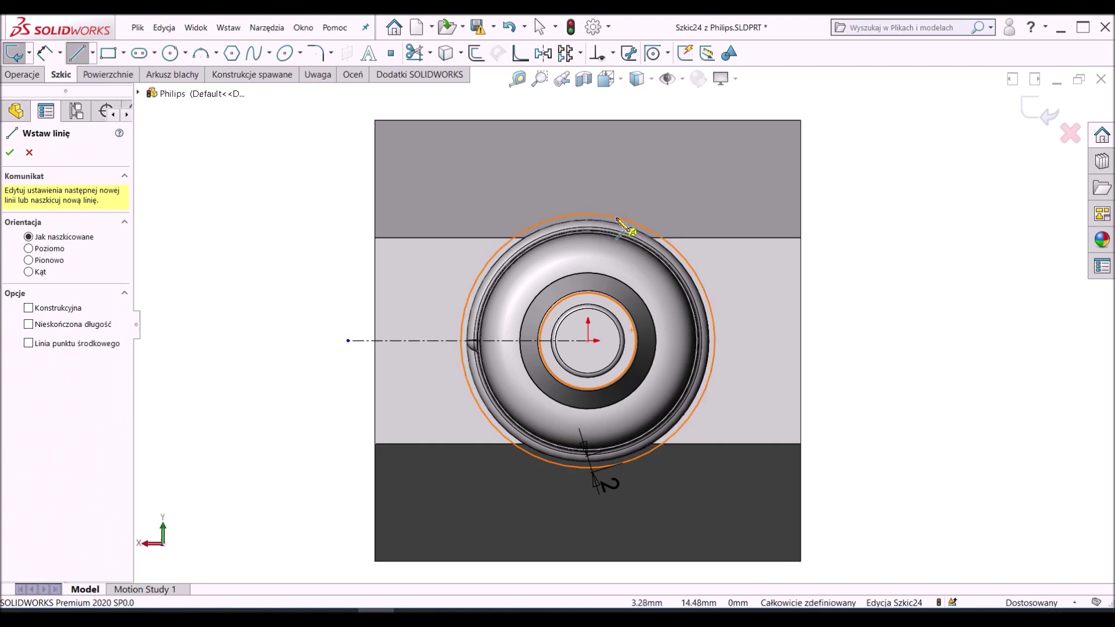
left_click(626, 220)
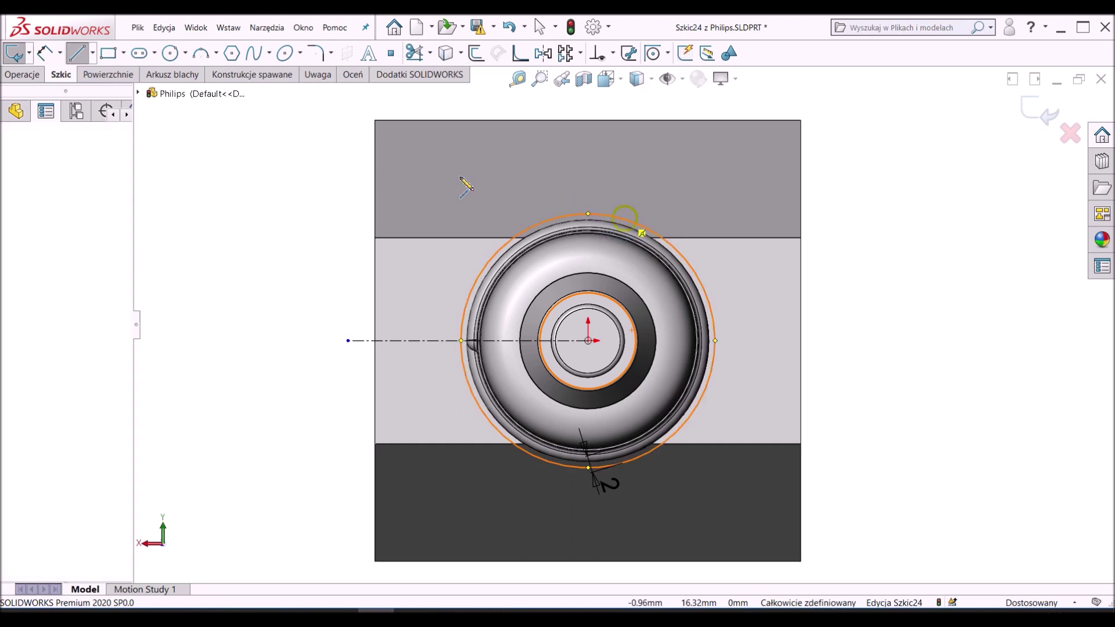
left_click(330, 155)
key("Escape")
left_click_drag(368, 392, 243, 133)
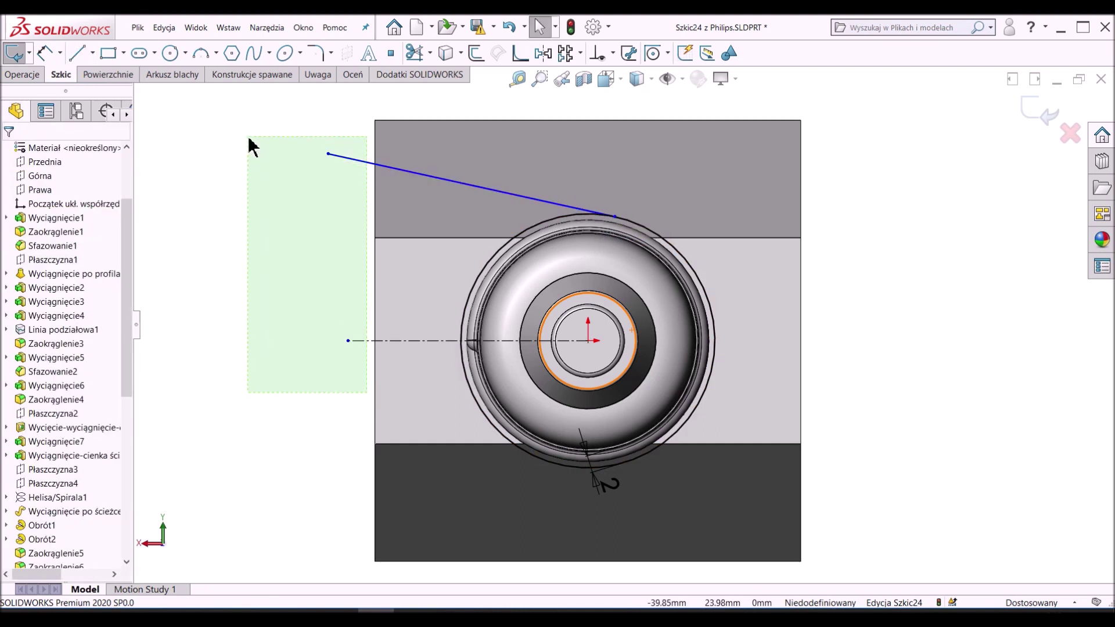
left_click(318, 103)
key("f")
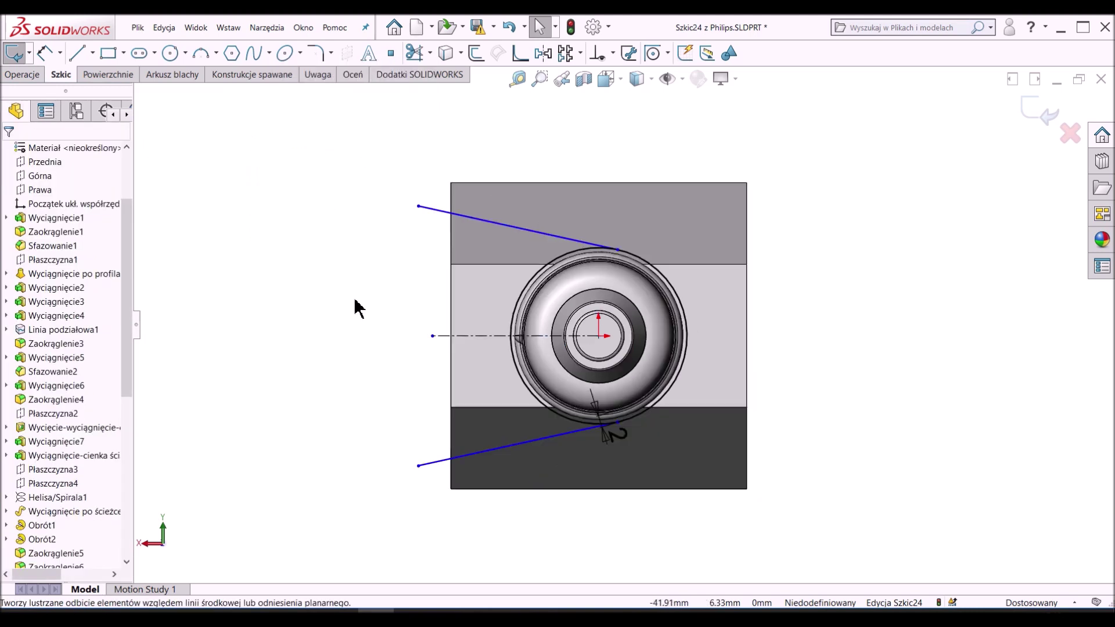
Step: Snap the top line's end onto the block's left edge
left_click_drag(419, 206, 451, 209)
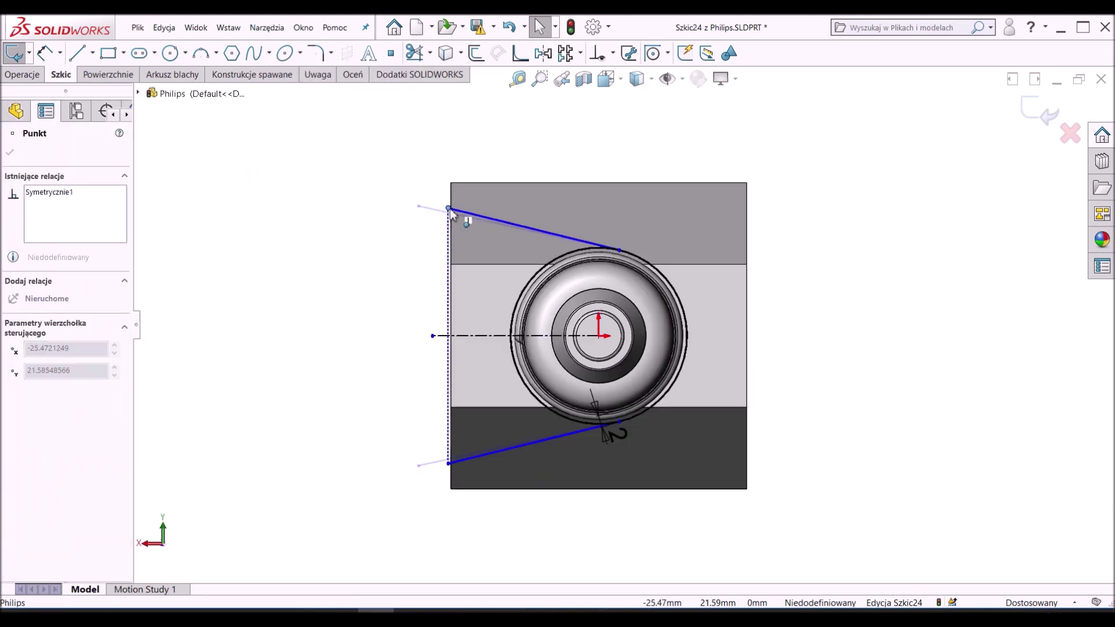
right_click(493, 237)
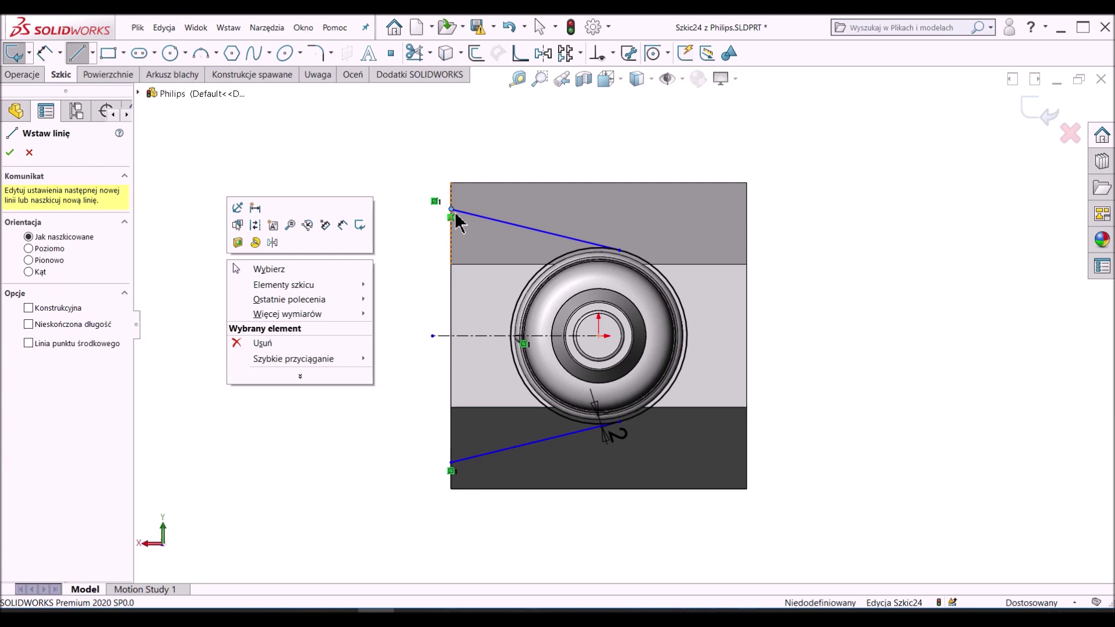
key("Escape")
key("l")
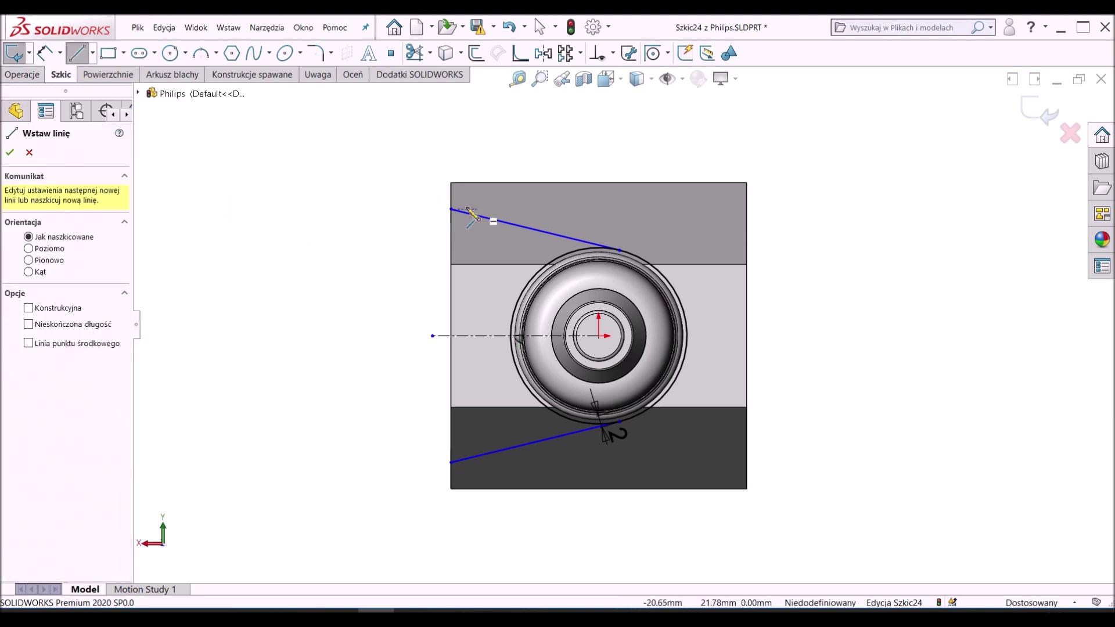
left_click(451, 209)
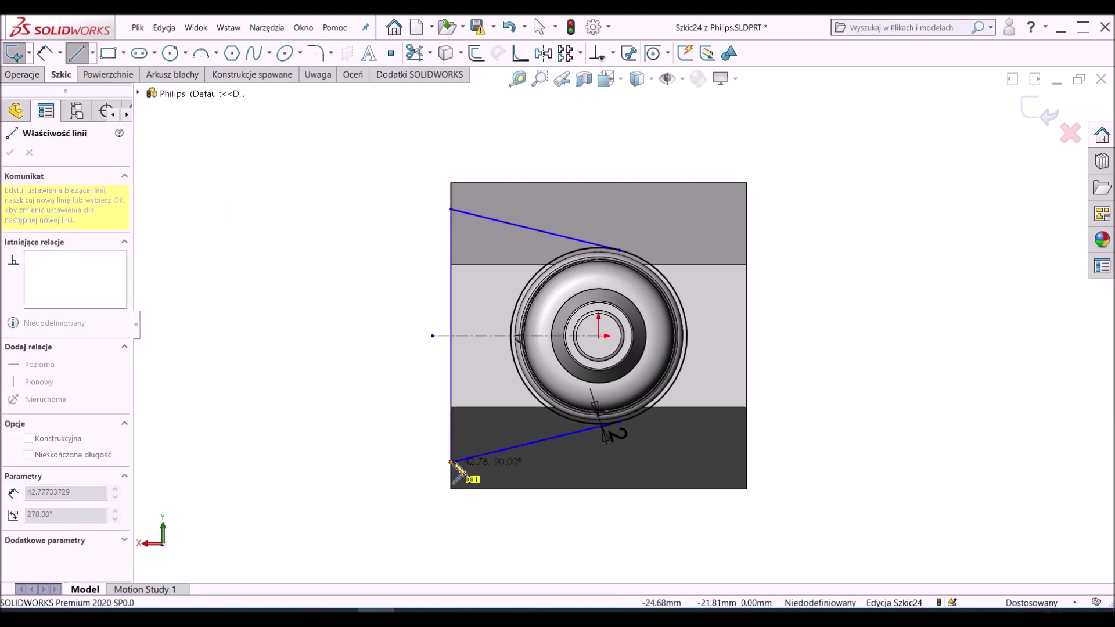
key("Escape")
Step: Dimension the angle between the two slanted lines as 12°
right_click_drag(394, 460, 385, 257)
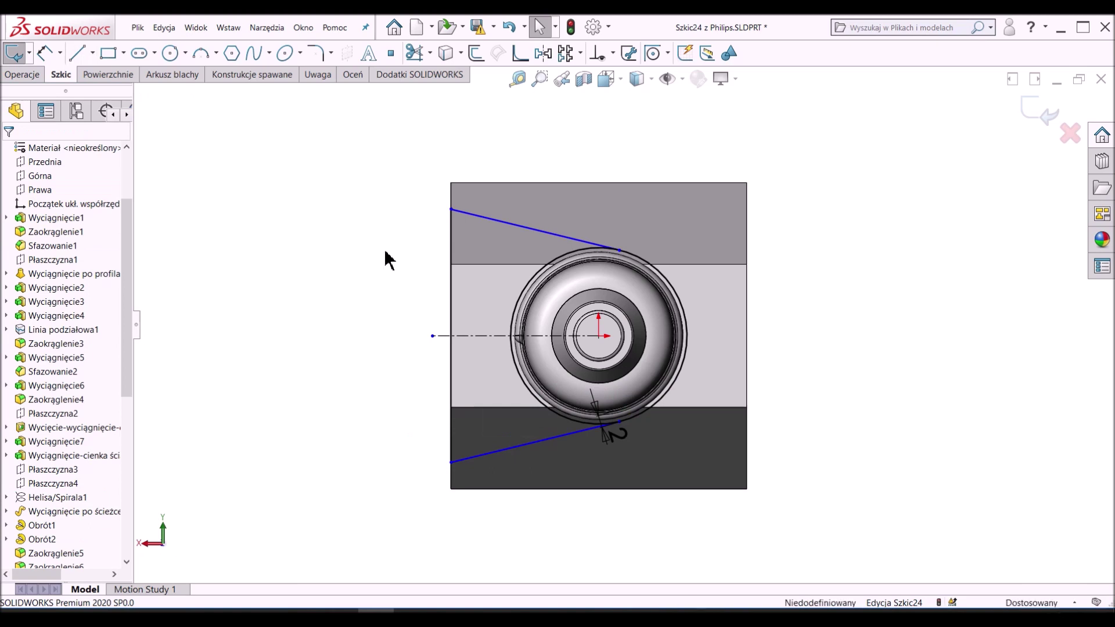
left_click(529, 228)
left_click(490, 455)
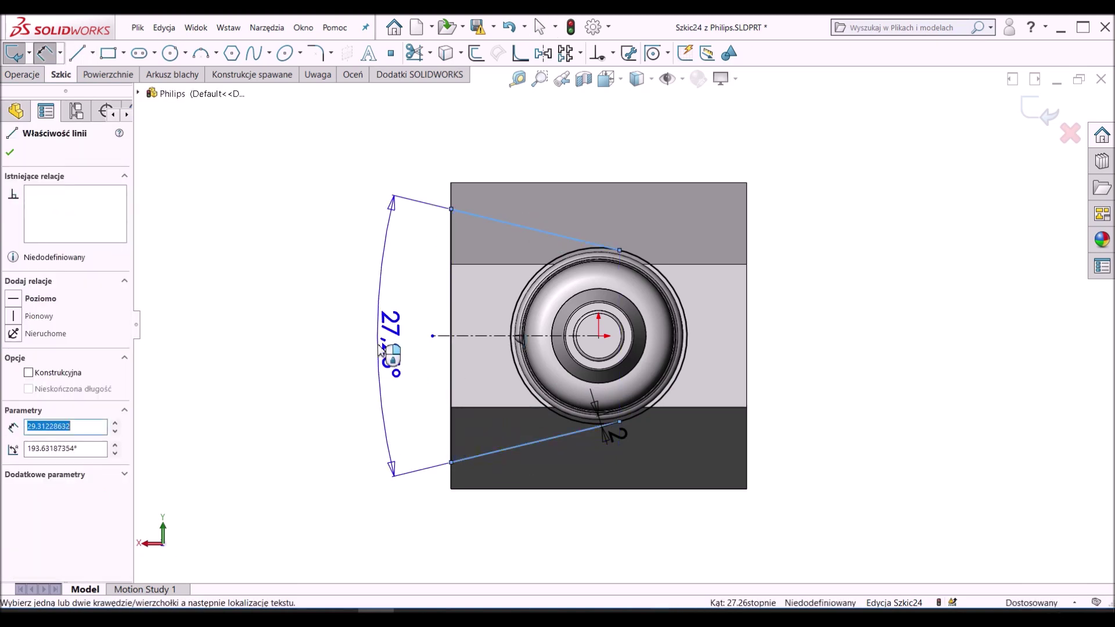
left_click(543, 452)
type("12")
key("Return")
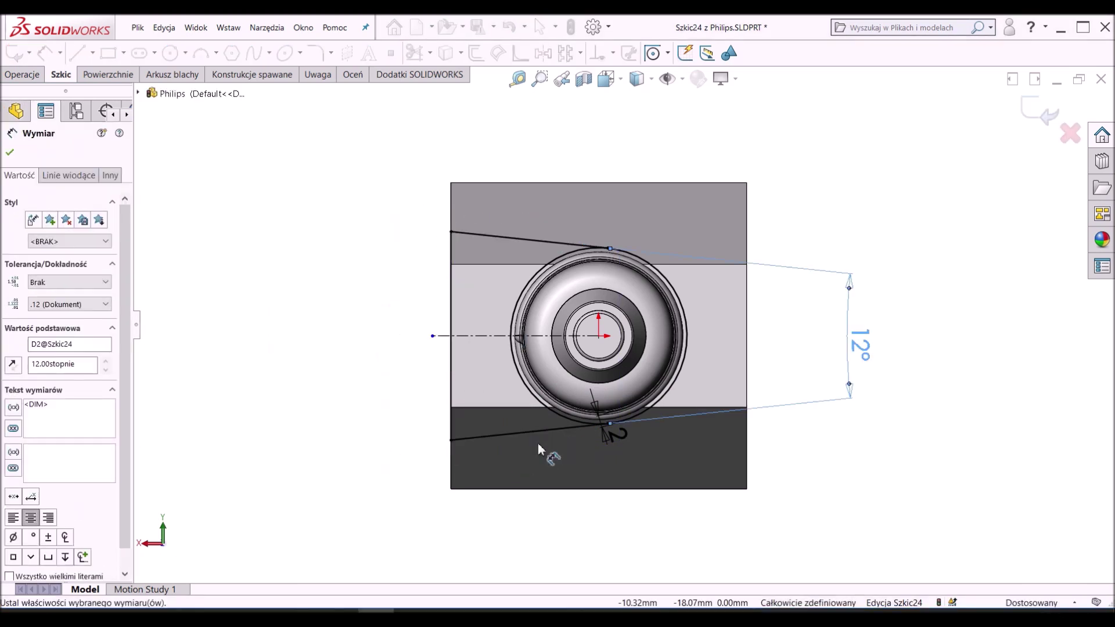
key("Escape")
scroll(694, 363, "down", 2)
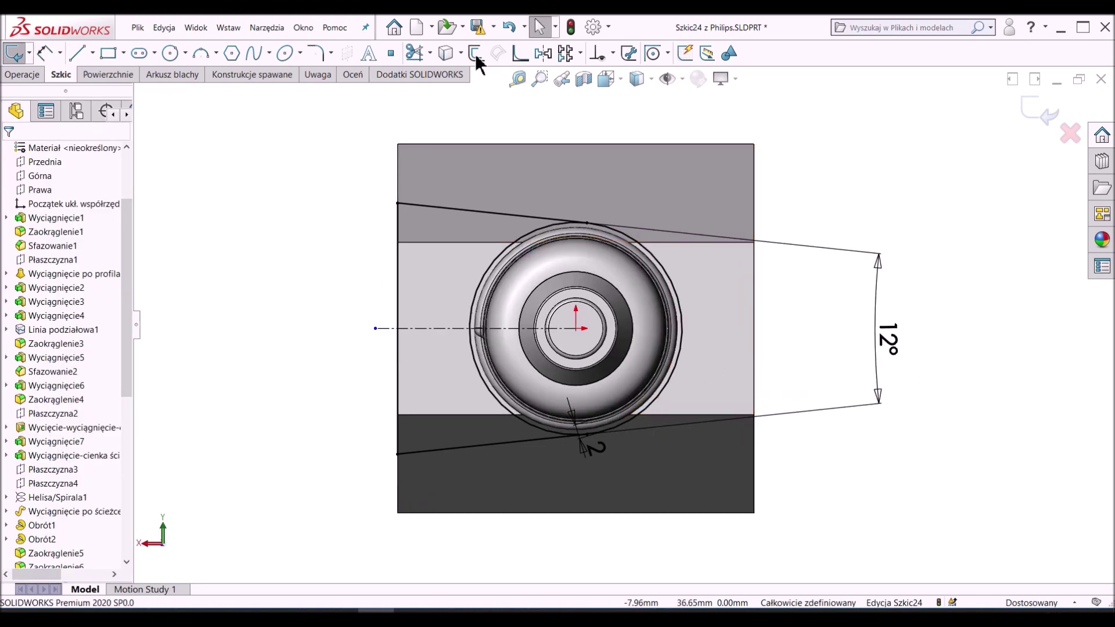
Step: Trim the excess sketch segments and rotate to an oblique view
left_click(416, 54)
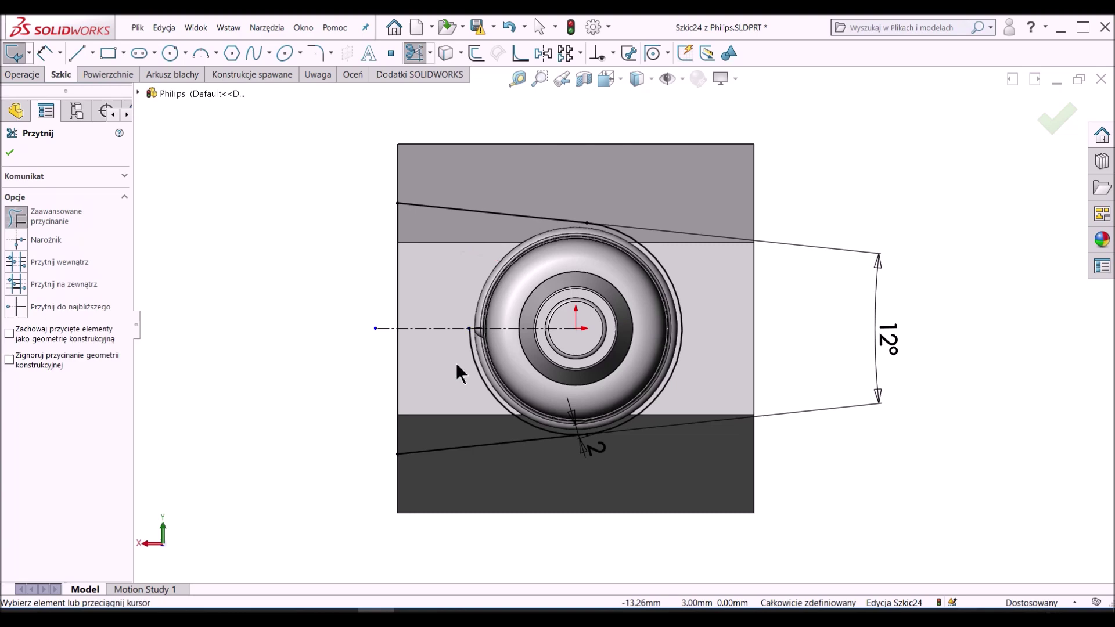
key("Escape")
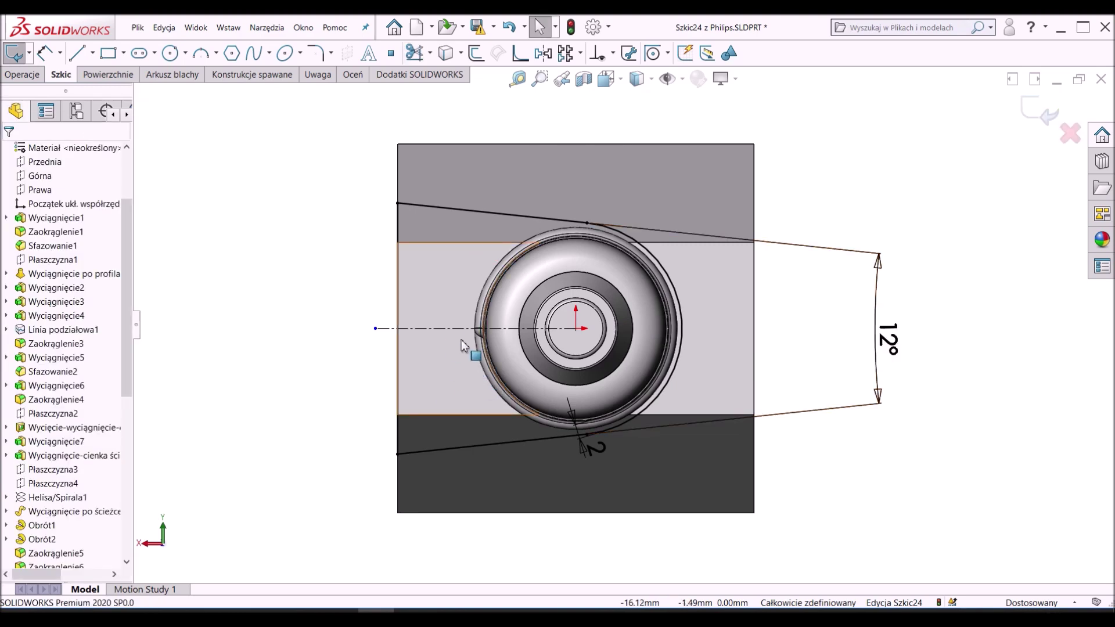
key("Right")
key("Right")
key("Right")
key("Right")
key("Right")
key("Right")
key("Right")
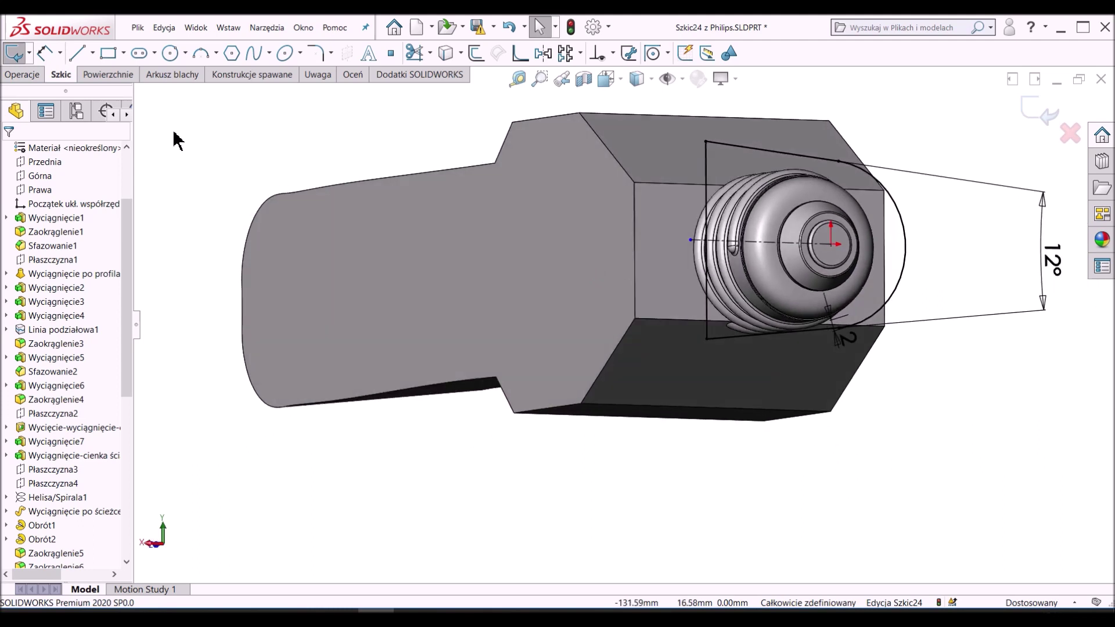
left_click(21, 73)
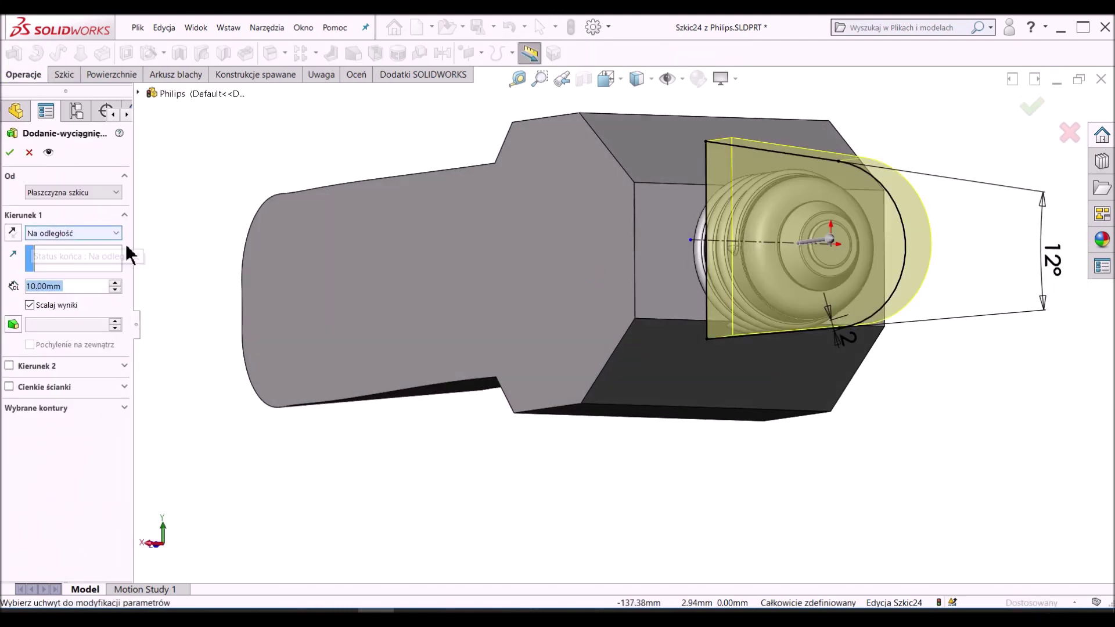
Step: Extrude the tapered sketch Up To Vertex at the chosen corner and inspect the underside
left_click(578, 112)
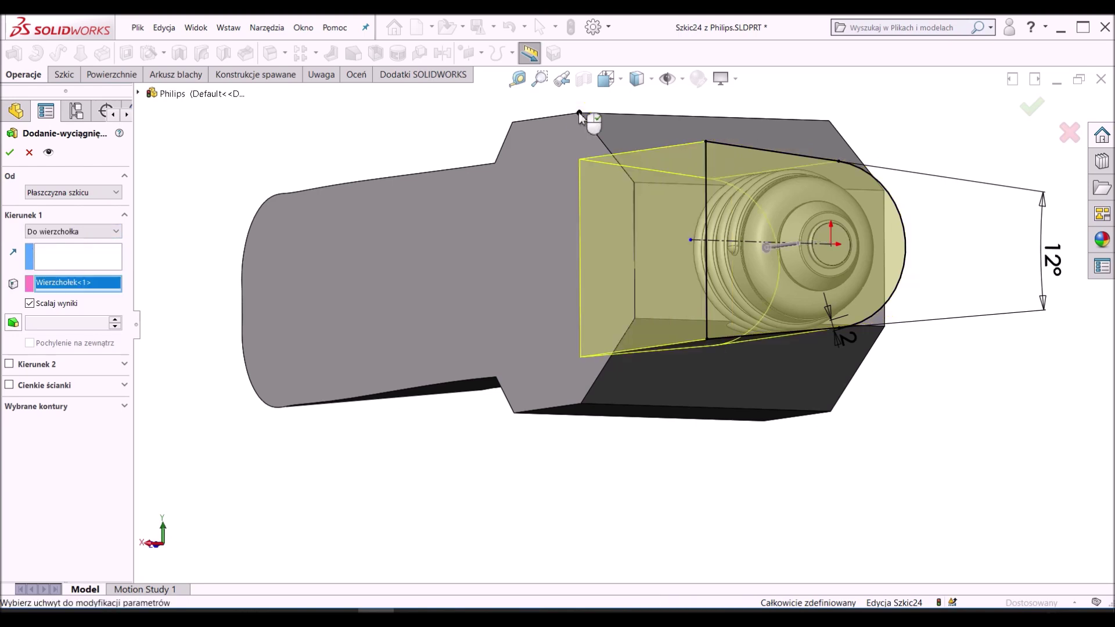
right_click(528, 435)
middle_click_drag(529, 447, 578, 371)
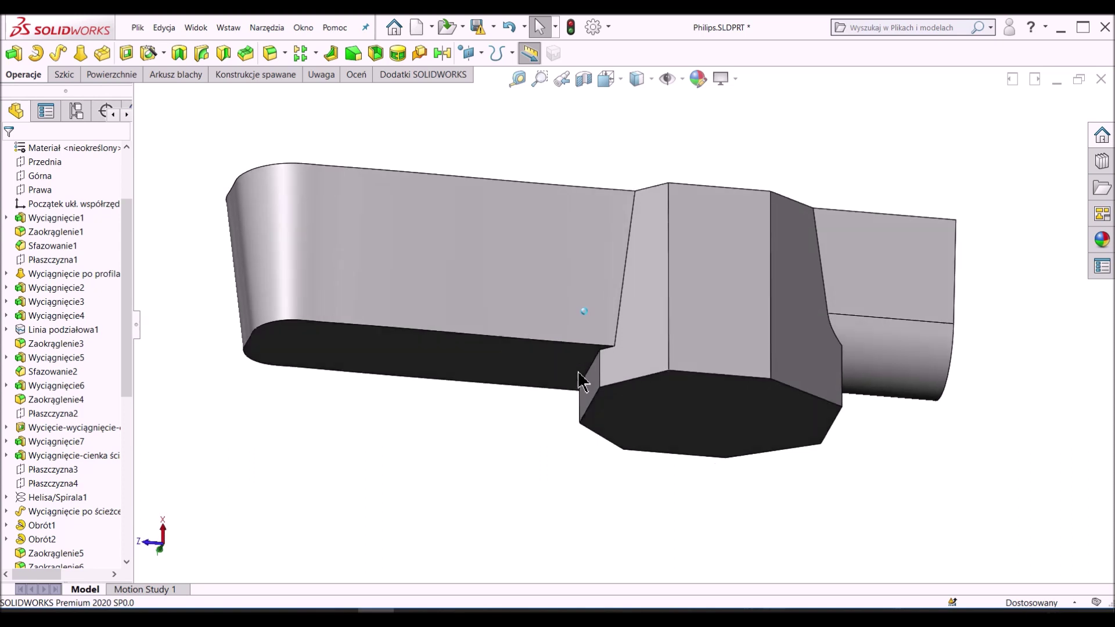
Step: Draft the block's side faces at 6° about its bottom neutral face
left_click(354, 55)
left_click(721, 436)
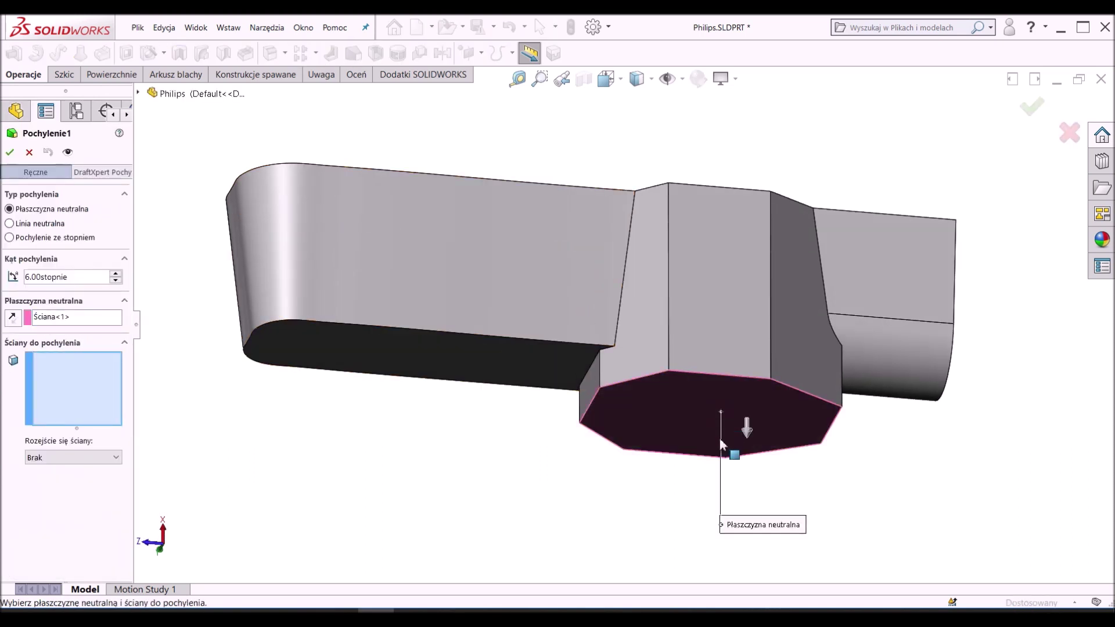
left_click(714, 356)
left_click(807, 302)
left_click(644, 325)
left_click(598, 386)
mouse_move(584, 311)
middle_mouse_down()
mouse_move(649, 423)
mouse_move(597, 426)
mouse_move(529, 403)
mouse_move(442, 395)
mouse_move(454, 389)
middle_mouse_up()
left_click(649, 424)
left_click(454, 389)
left_click(435, 399)
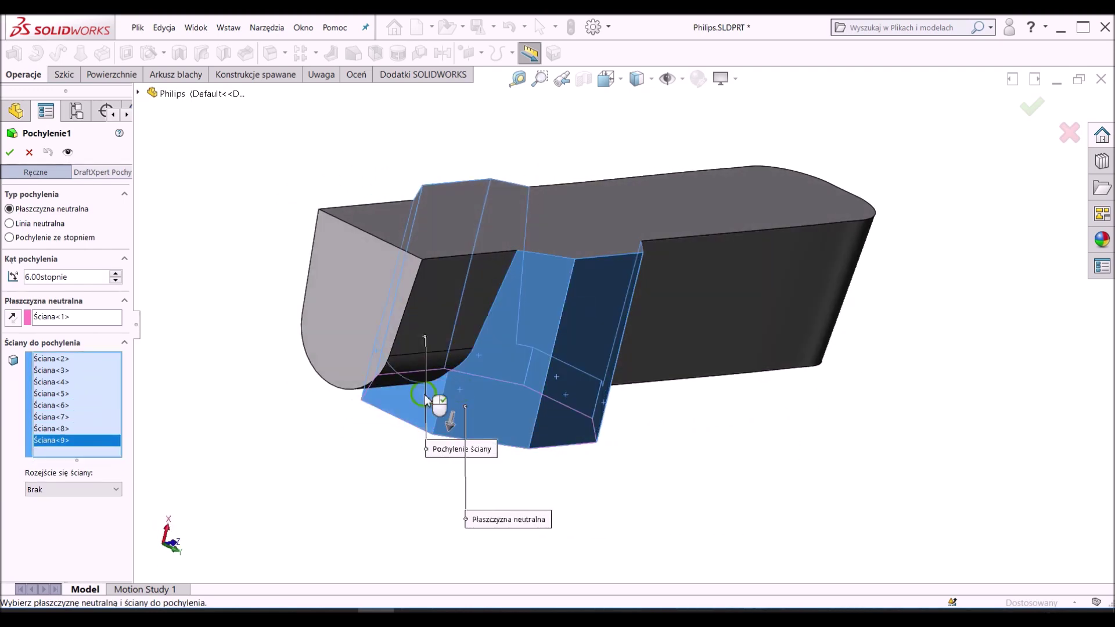
key("Return")
Step: Inspect the drafted block and roll back to Dodanie-wyciągnięcie1
mouse_move(410, 498)
middle_mouse_down()
mouse_move(406, 470)
mouse_move(430, 485)
middle_mouse_up()
scroll(119, 341, "up", 1)
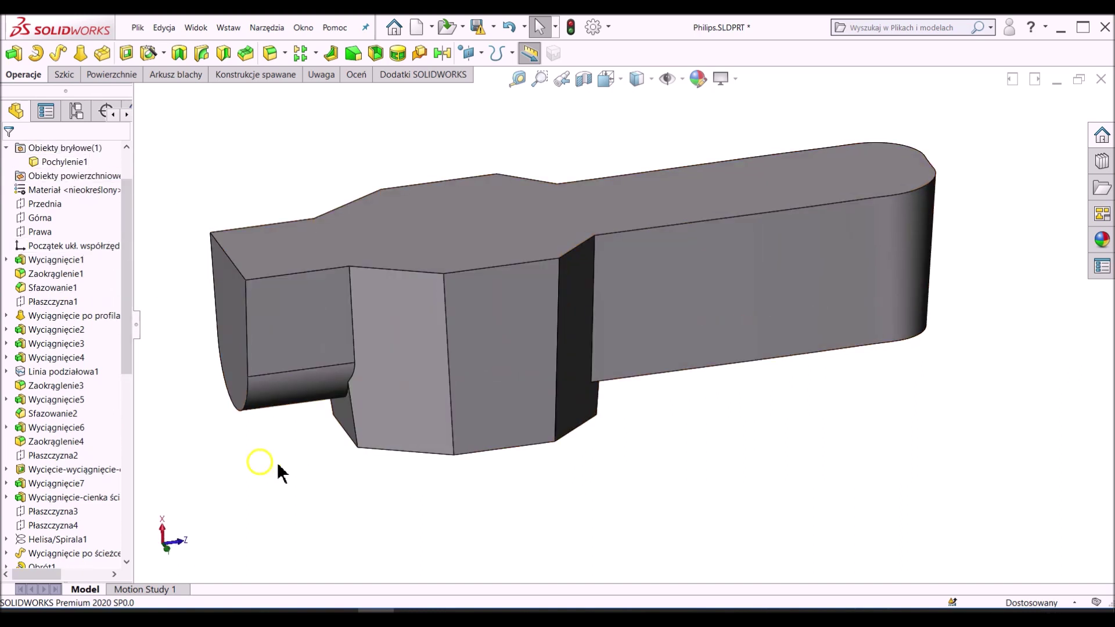
left_click_drag(126, 361, 126, 541)
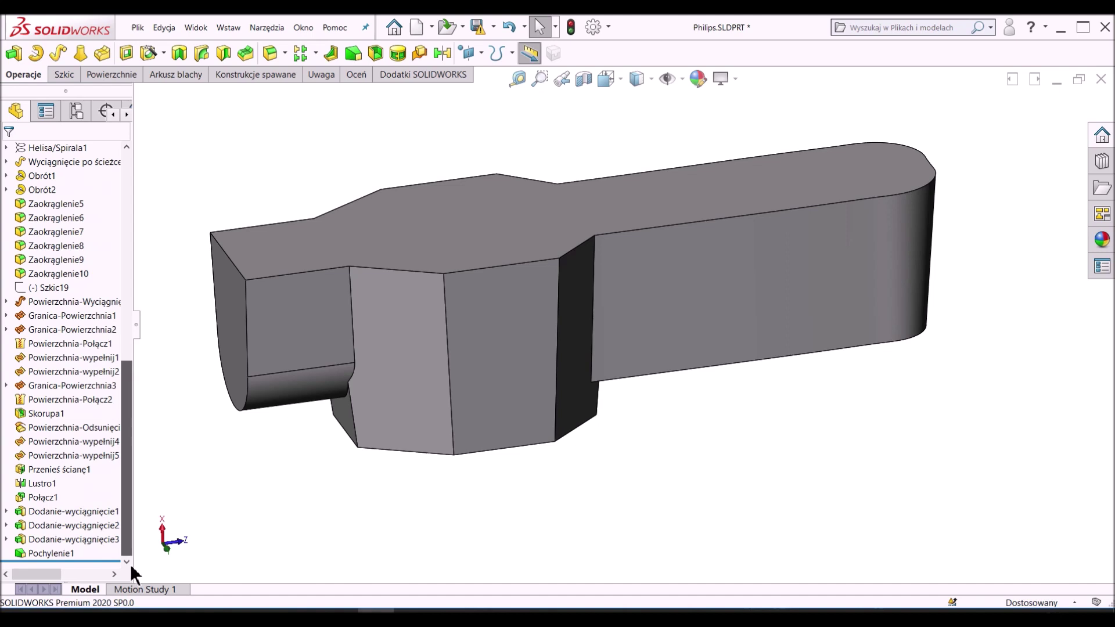
left_click(36, 511)
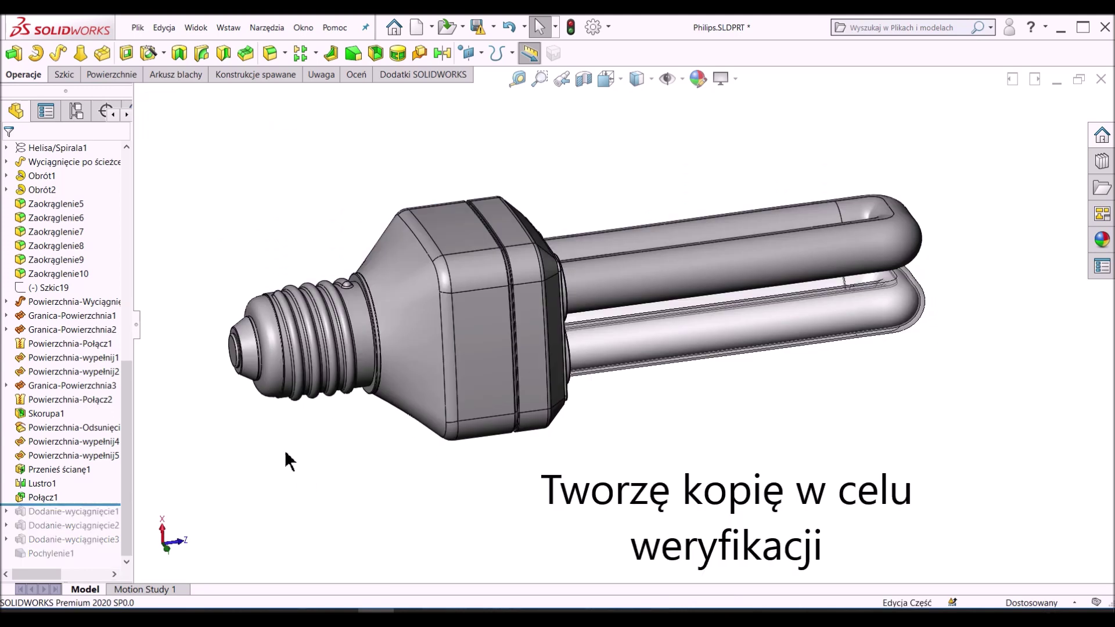
Step: Copy the bulb body in place with Move/Copy Body
left_click(236, 28)
mouse_move(250, 79)
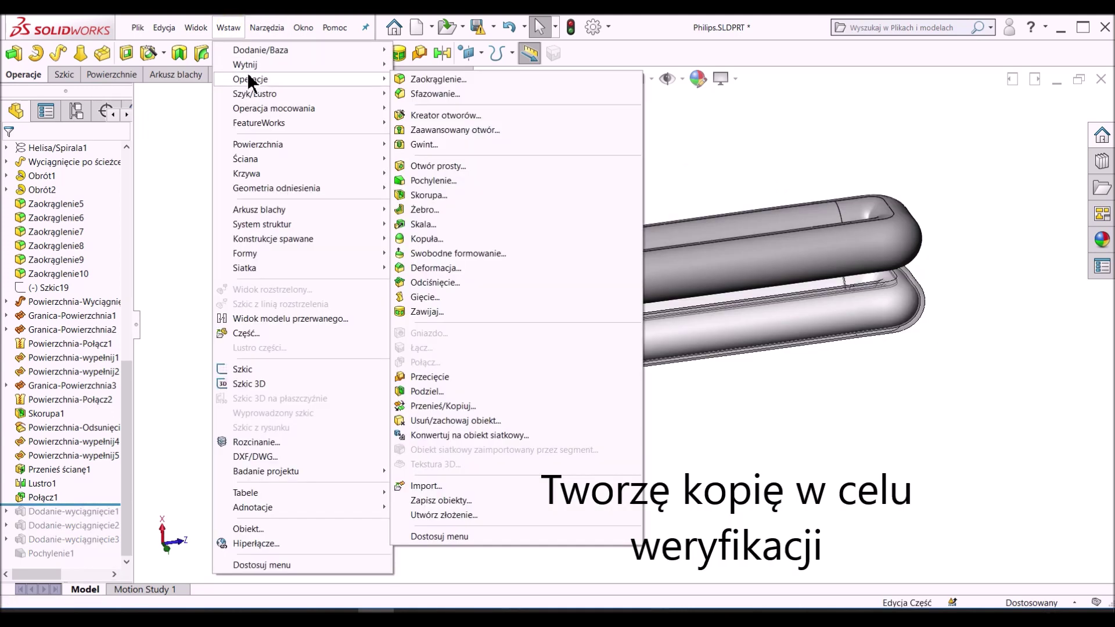
left_click(459, 406)
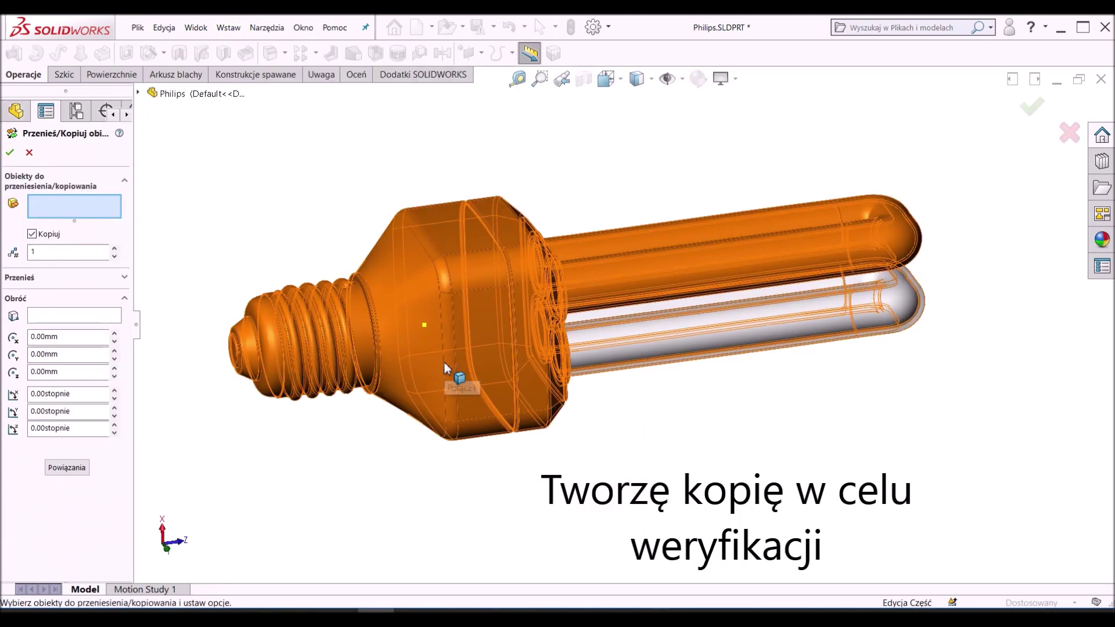
left_click(348, 303)
key("Return")
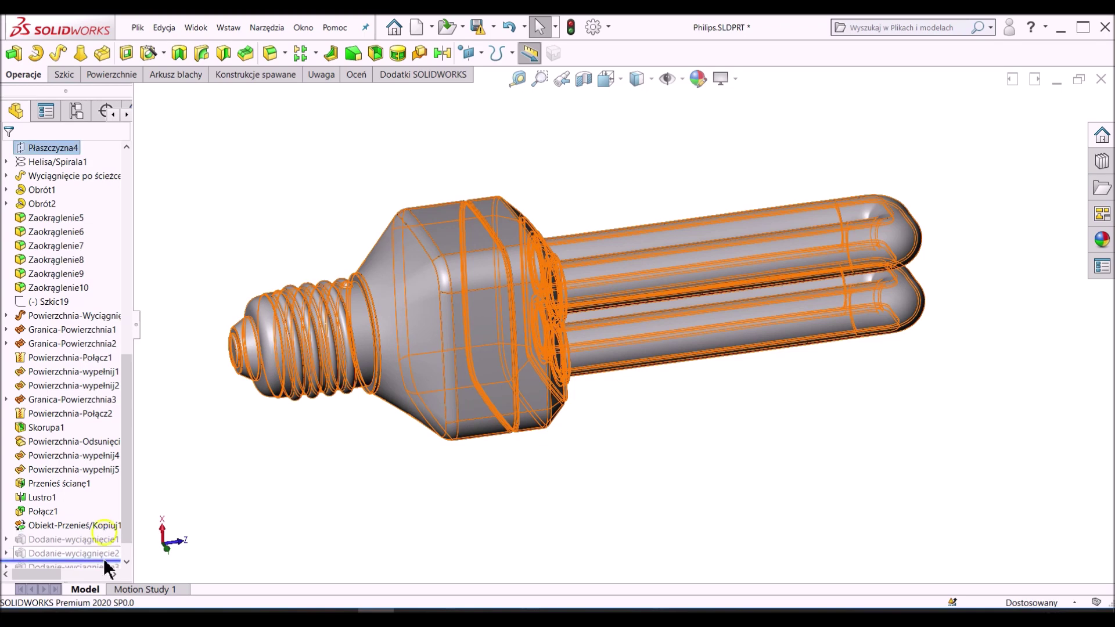
Step: Make the Pochylenie1 block transparent to view the bulb copy inside
scroll(96, 558, "down", 2)
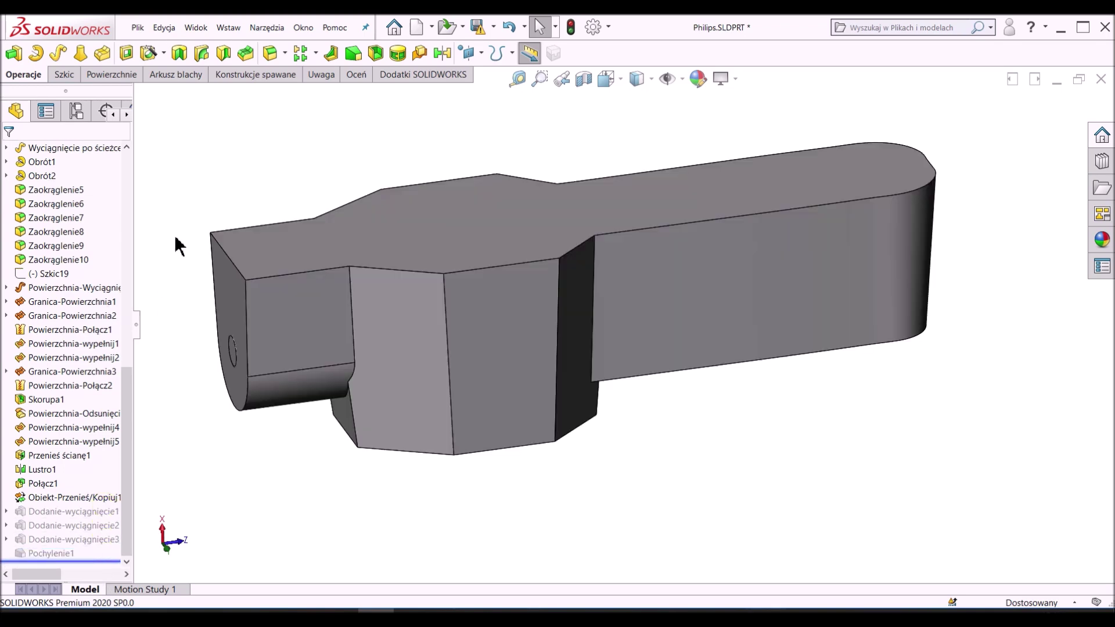
scroll(130, 209, "up", 10)
scroll(129, 174, "up", 10)
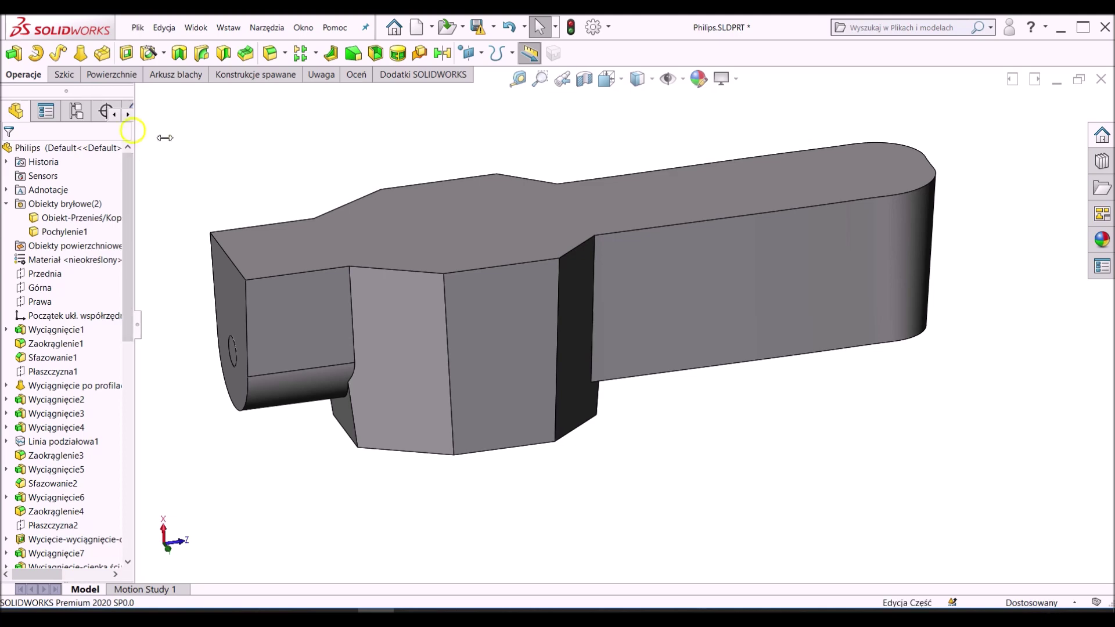
left_click_drag(134, 132, 179, 127)
left_click(176, 110)
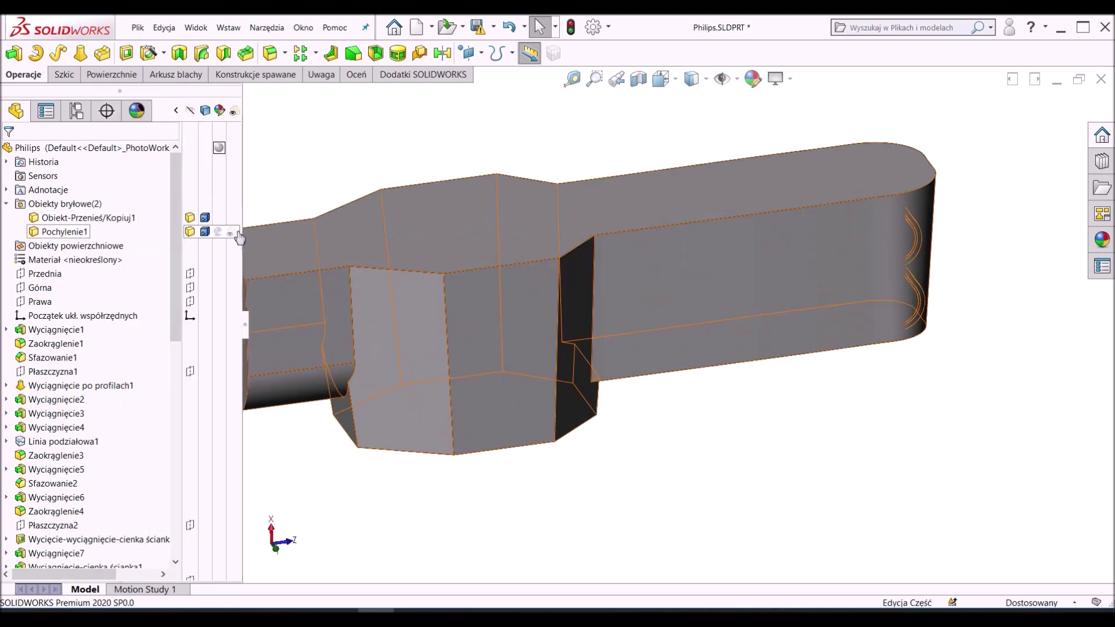
left_click(236, 232)
left_click(321, 164)
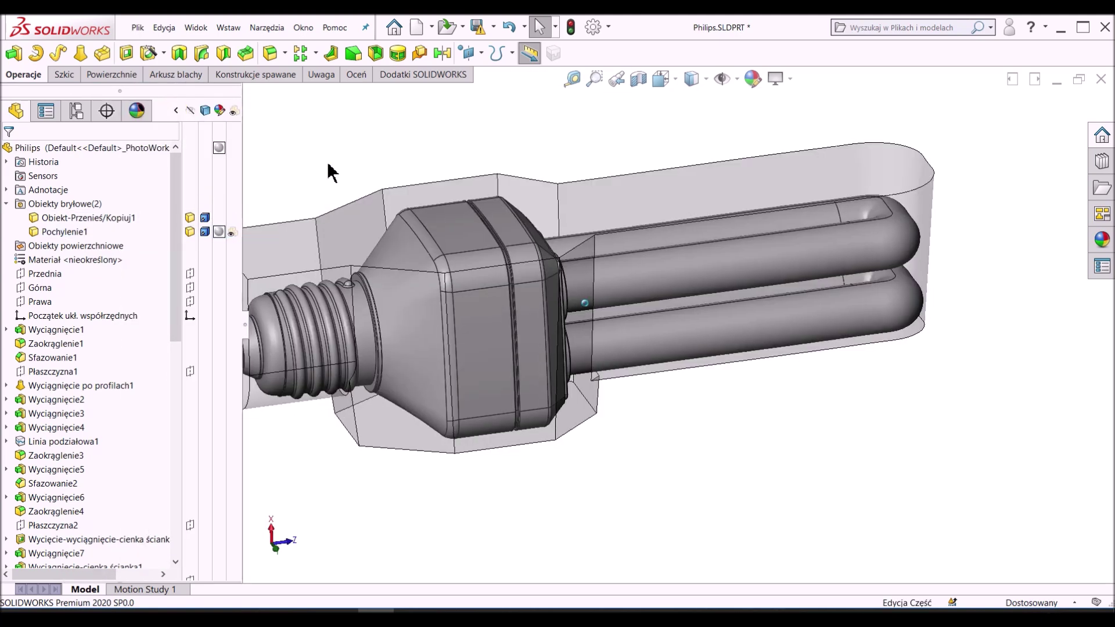
mouse_move(333, 173)
middle_mouse_down()
mouse_move(351, 485)
mouse_move(412, 349)
middle_mouse_up()
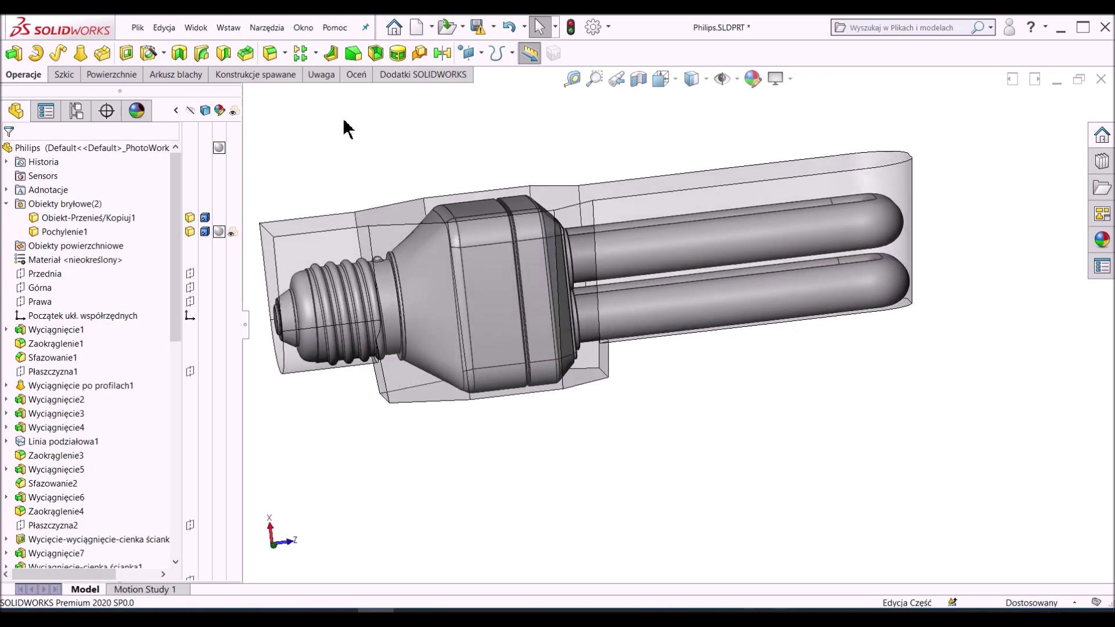
Step: Restore Pochylenie1 to opaque and bring up options for the block's left end face
left_click(219, 232)
left_click(286, 211)
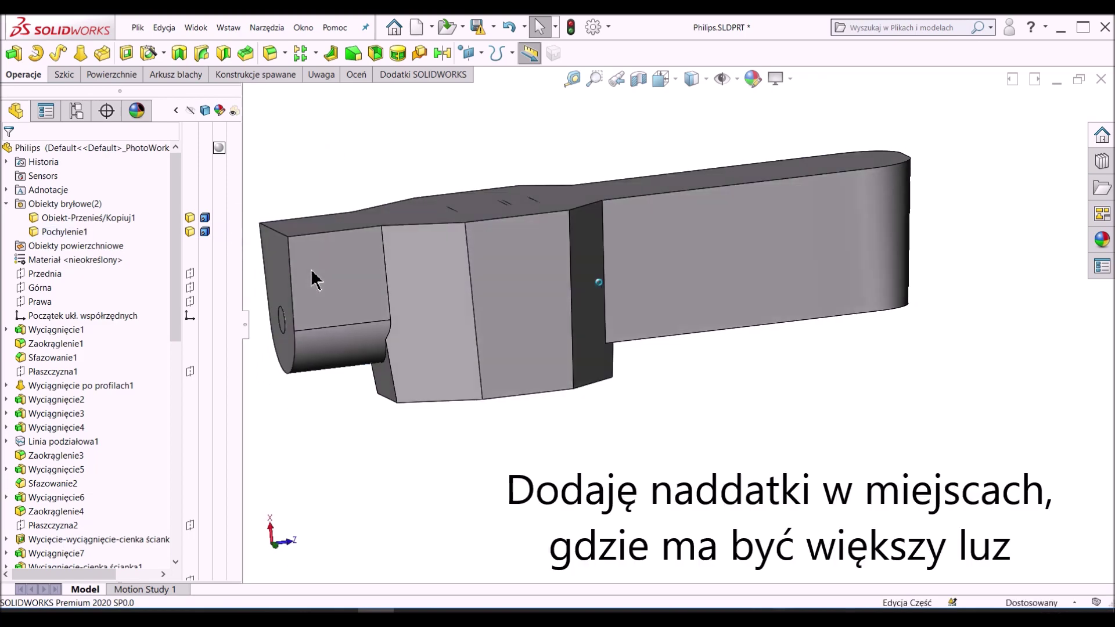
middle_click_drag(314, 280, 296, 255)
right_click(296, 256)
Step: Offset the left end face and a lower face outward by 1.00 mm with Move Face
left_click(348, 474)
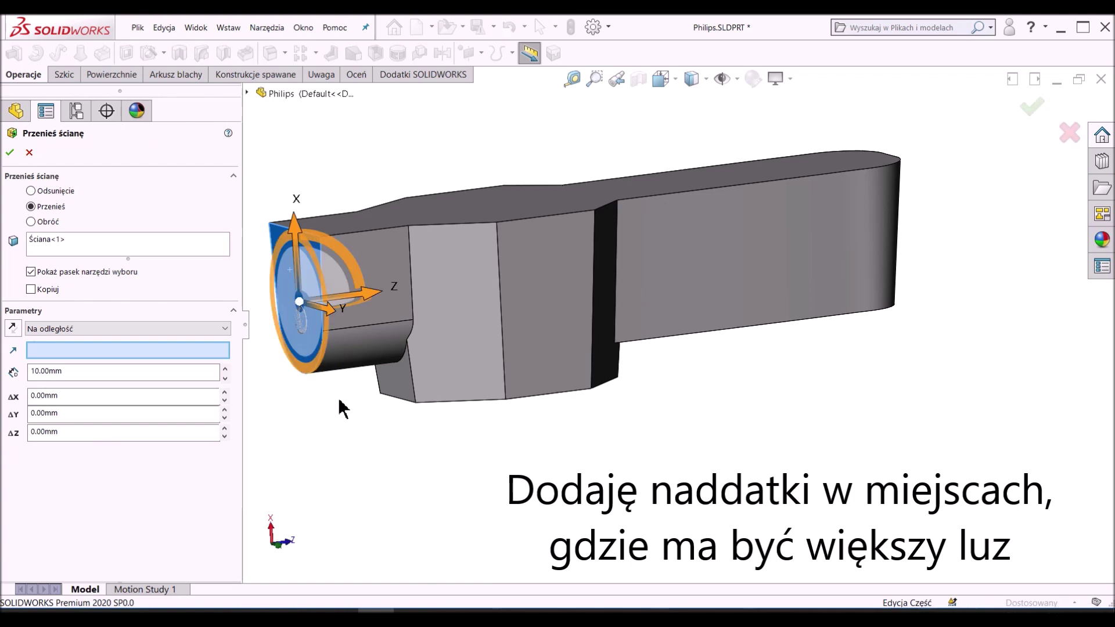
left_click(31, 191)
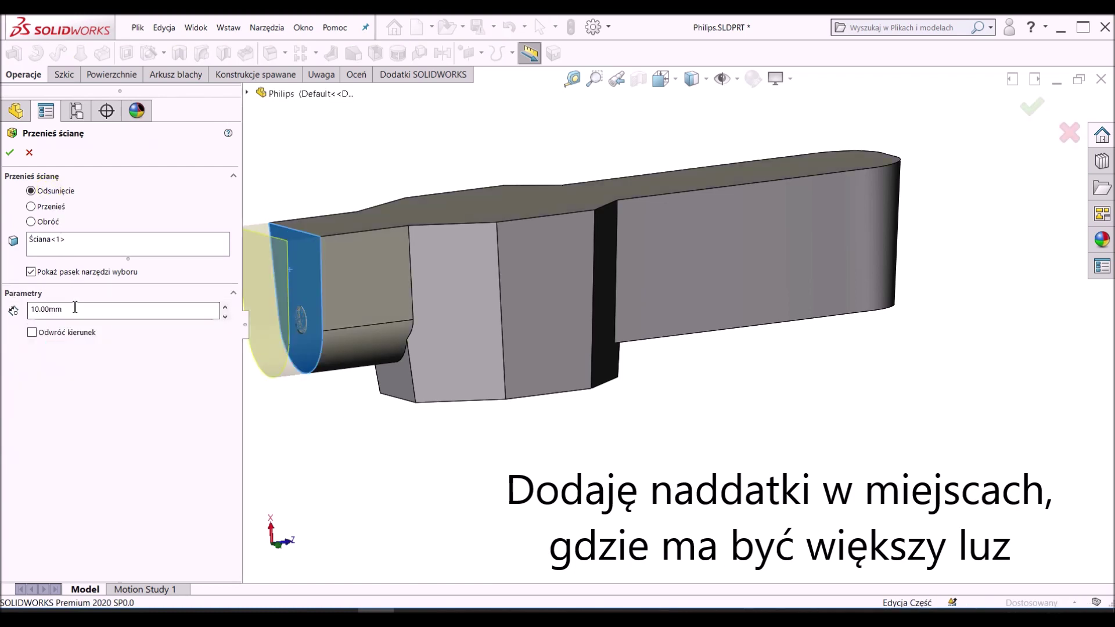
type("1")
left_click(406, 462)
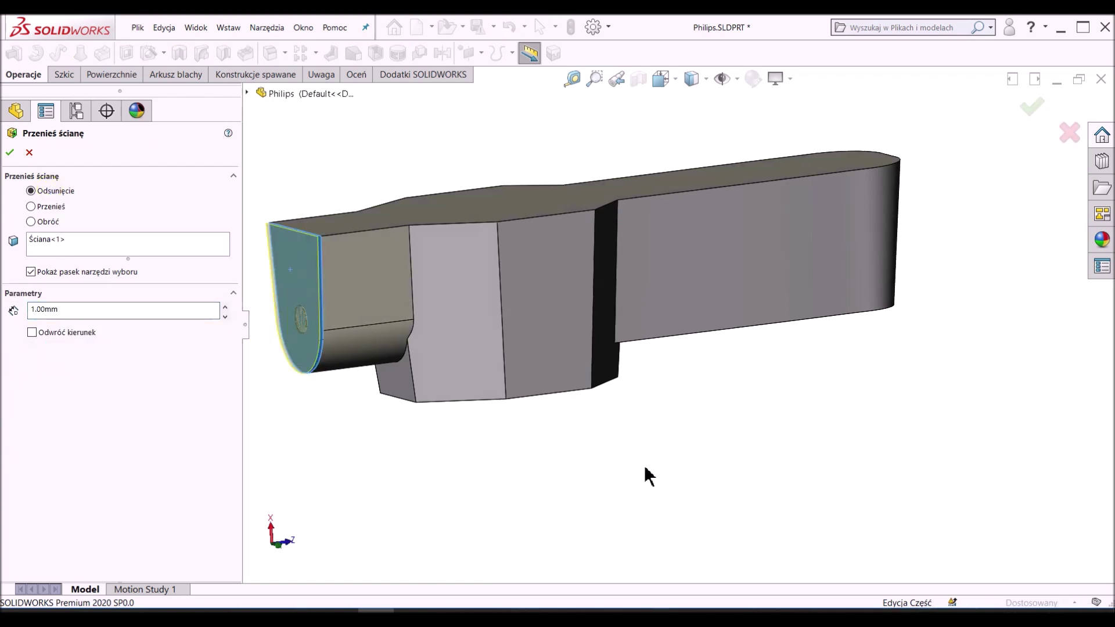
middle_click_drag(735, 419, 724, 335)
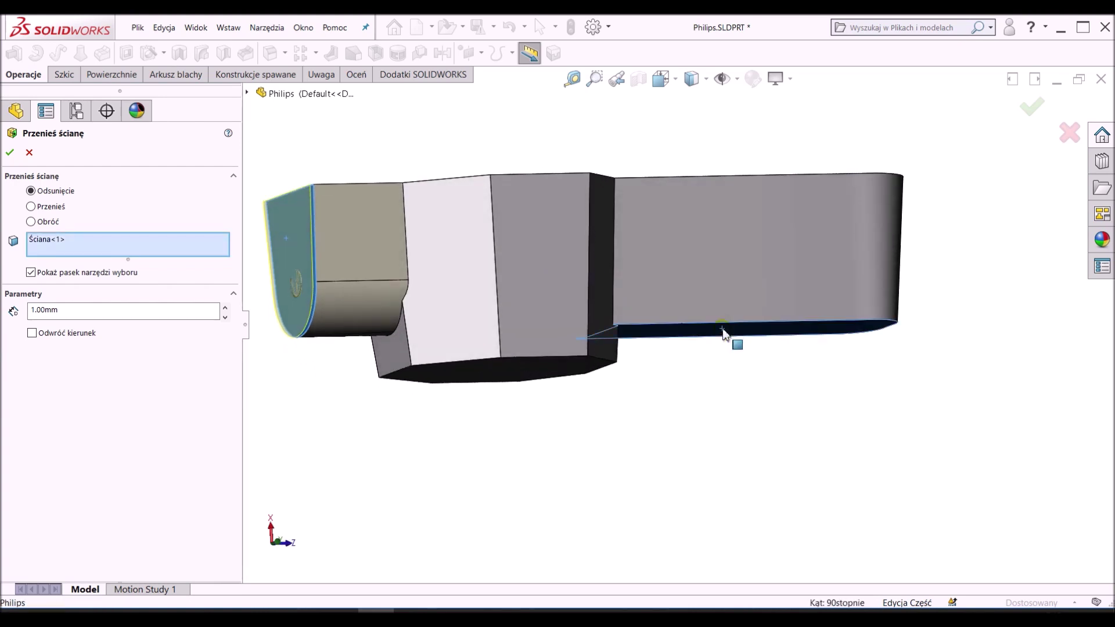
left_click(723, 329)
right_click(737, 371)
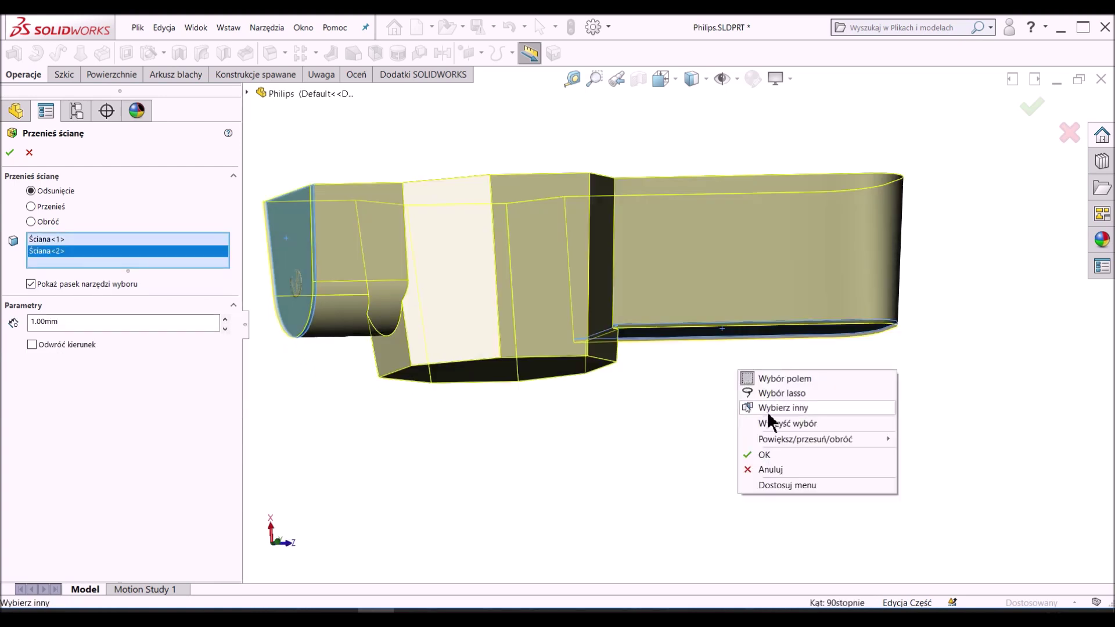
left_click(777, 459)
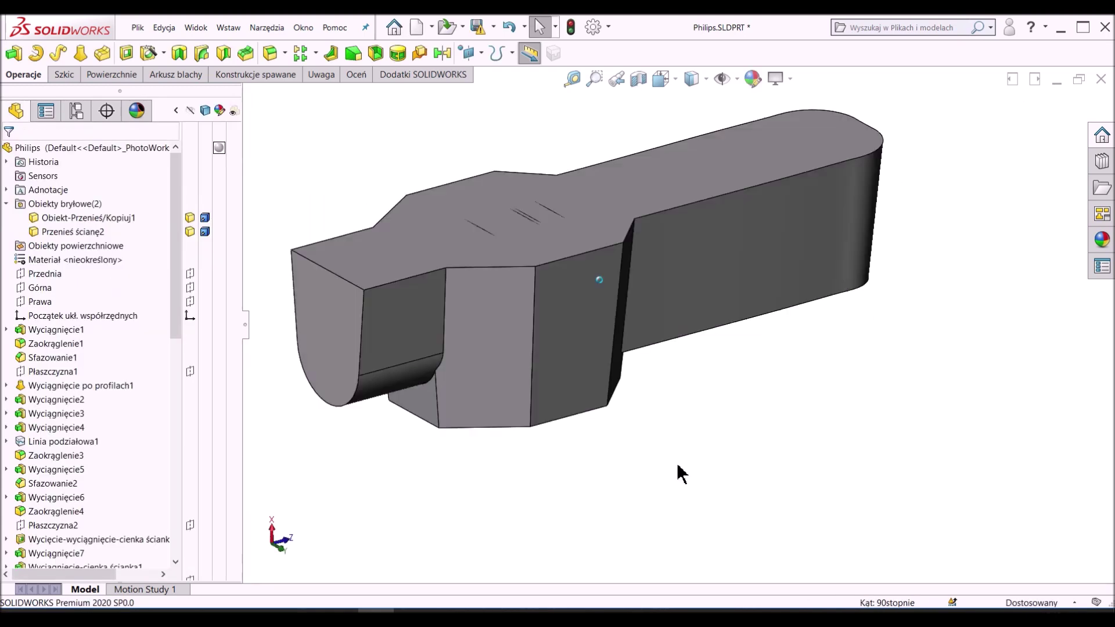
left_click(271, 53)
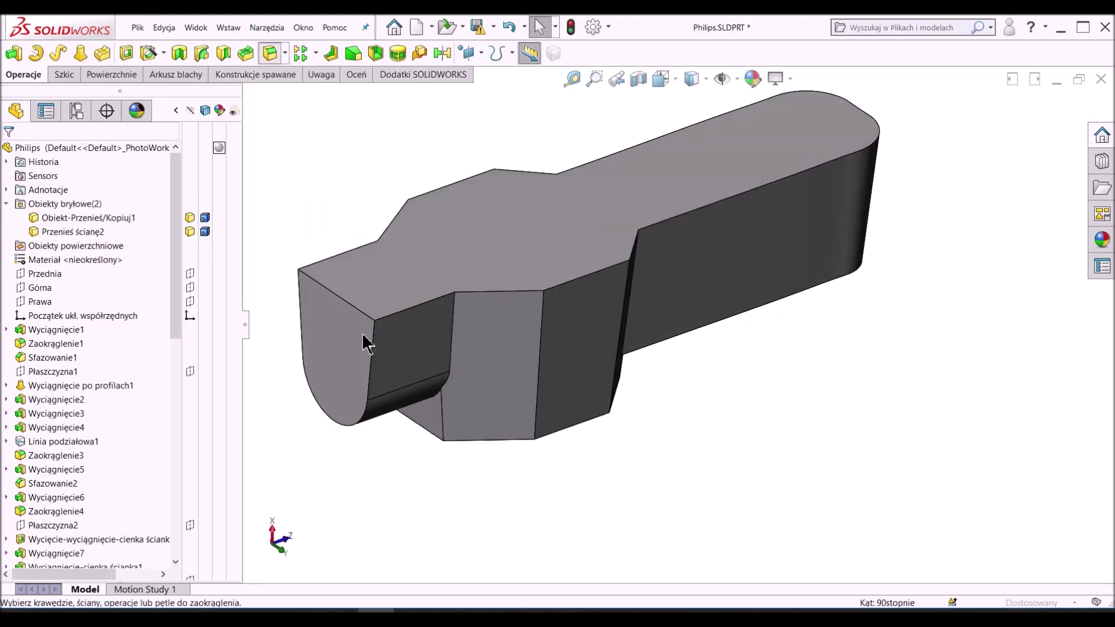
Step: Fillet nine vertical and bottom edges around the block with a 5 mm radius
left_click(372, 333)
type("5")
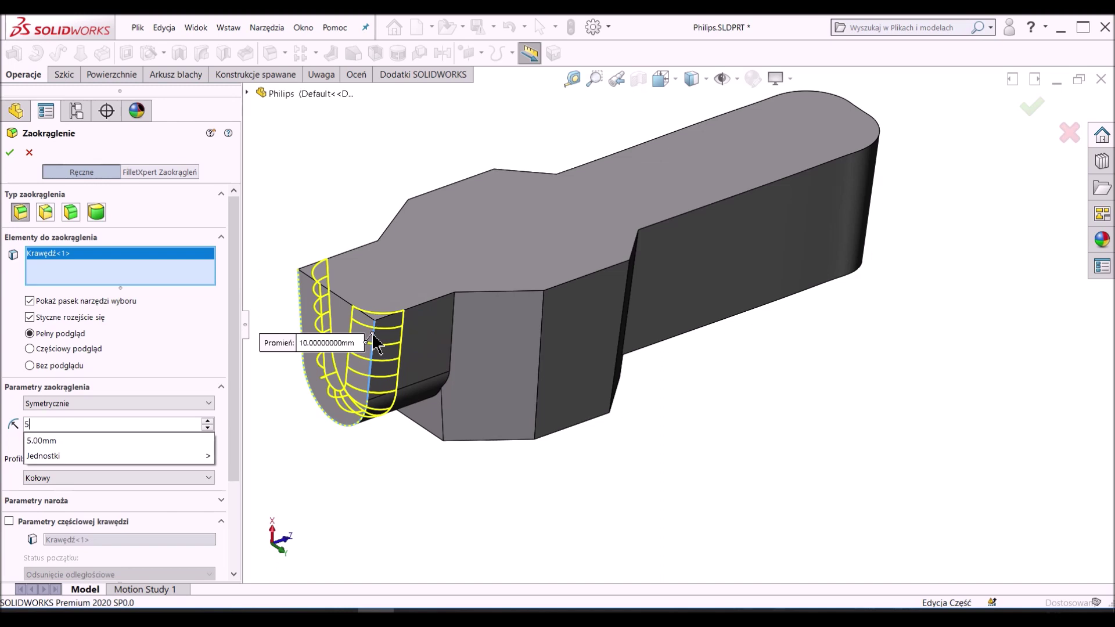
key("Return")
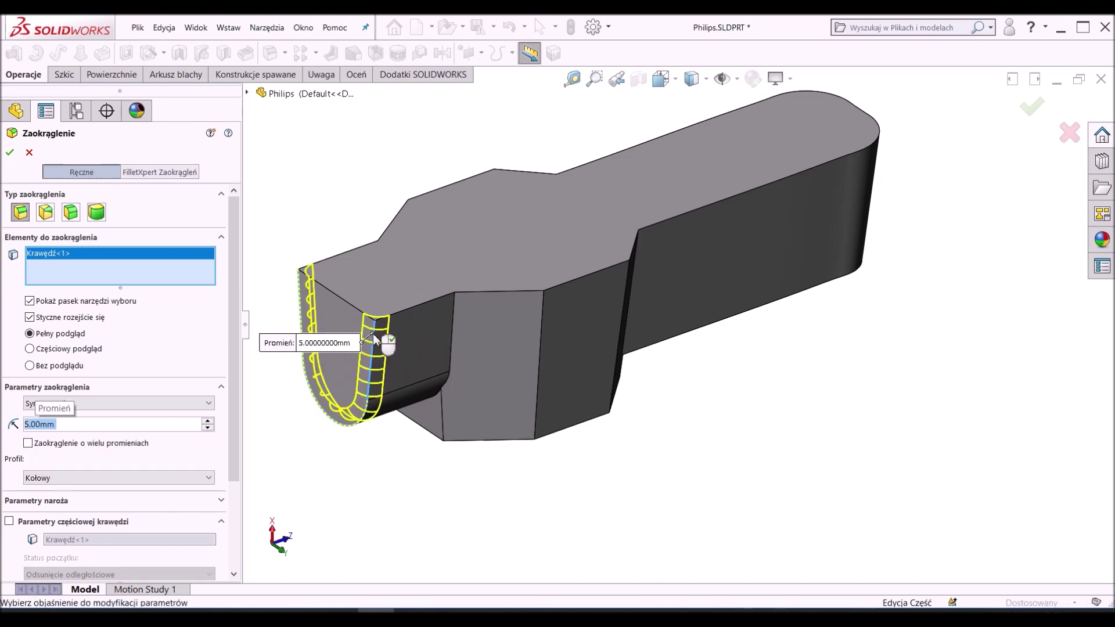
left_click(542, 316)
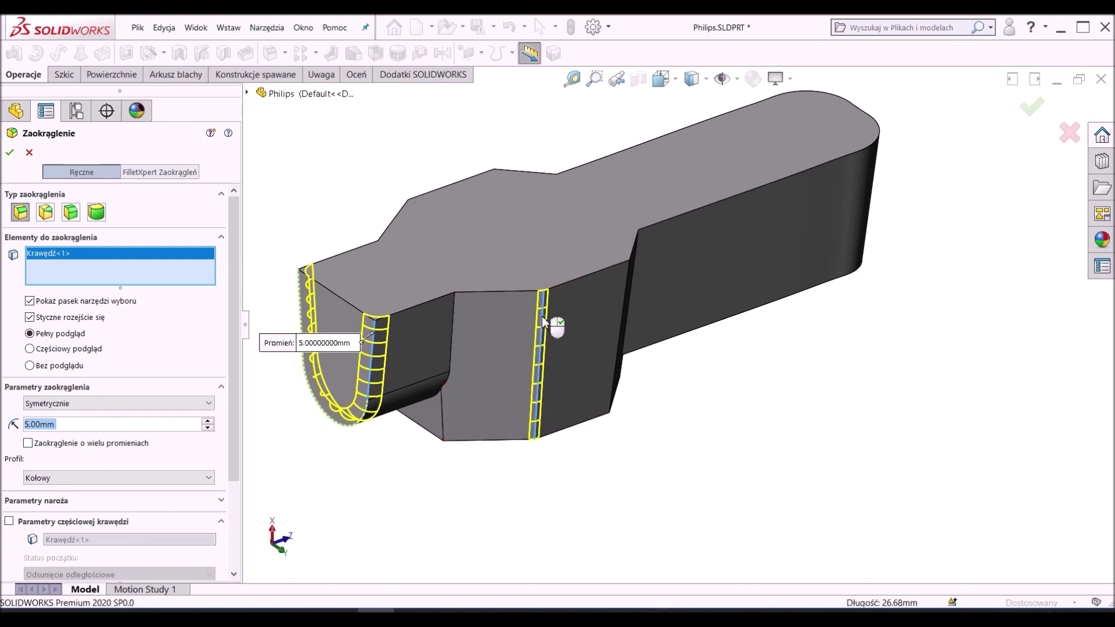
left_click(616, 406)
left_click(495, 185)
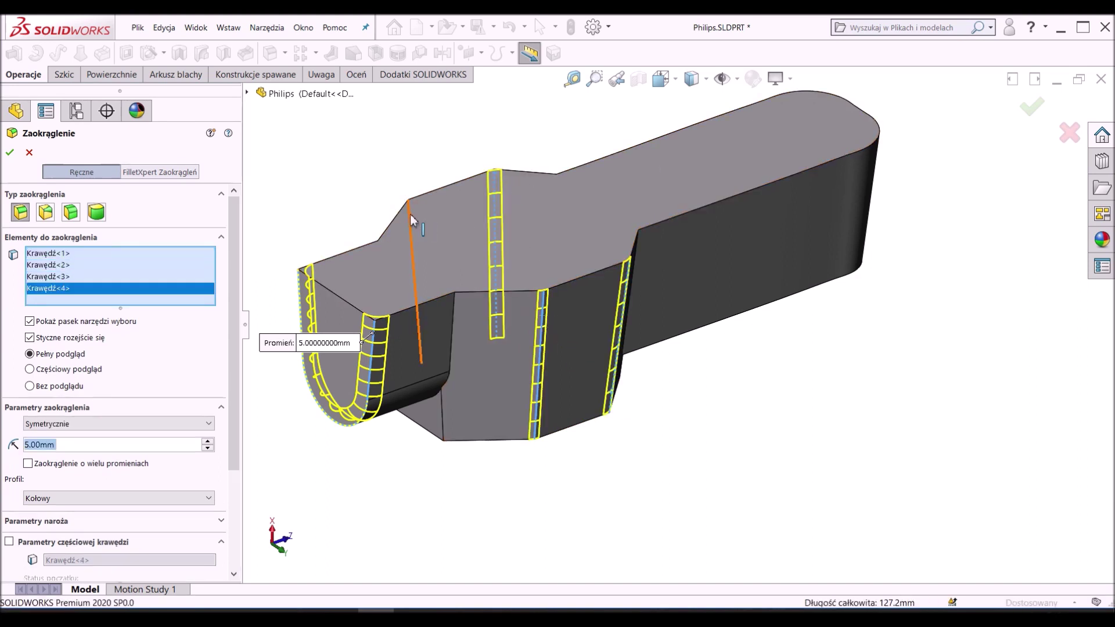
left_click(411, 219)
left_click(453, 318)
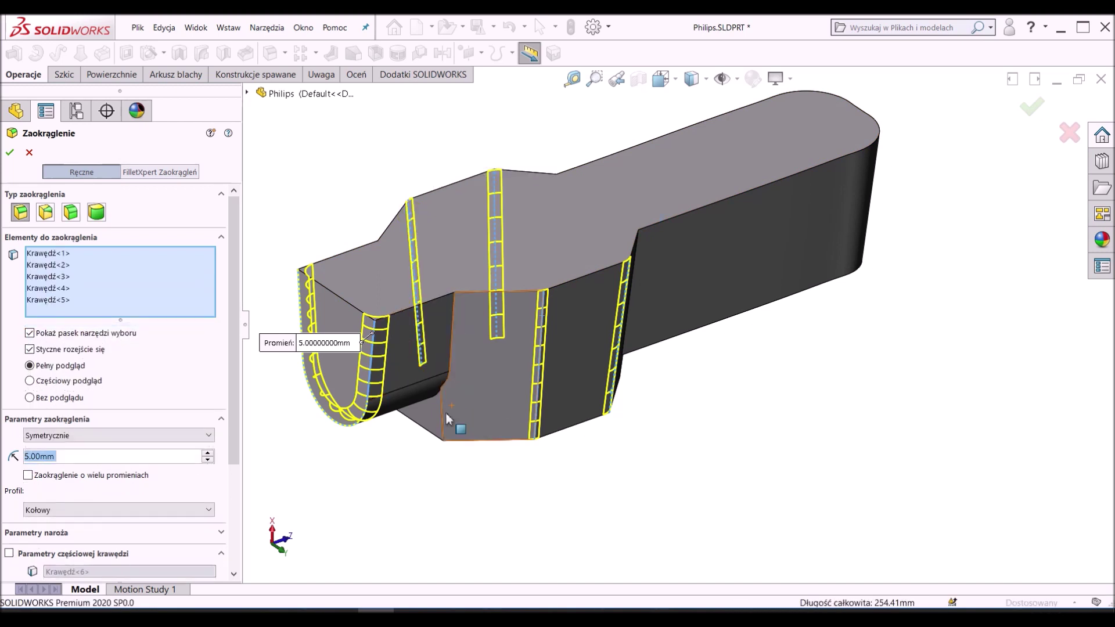
left_click(448, 441)
mouse_move(448, 465)
middle_mouse_down()
mouse_move(529, 474)
mouse_move(585, 410)
middle_mouse_up()
left_click(584, 410)
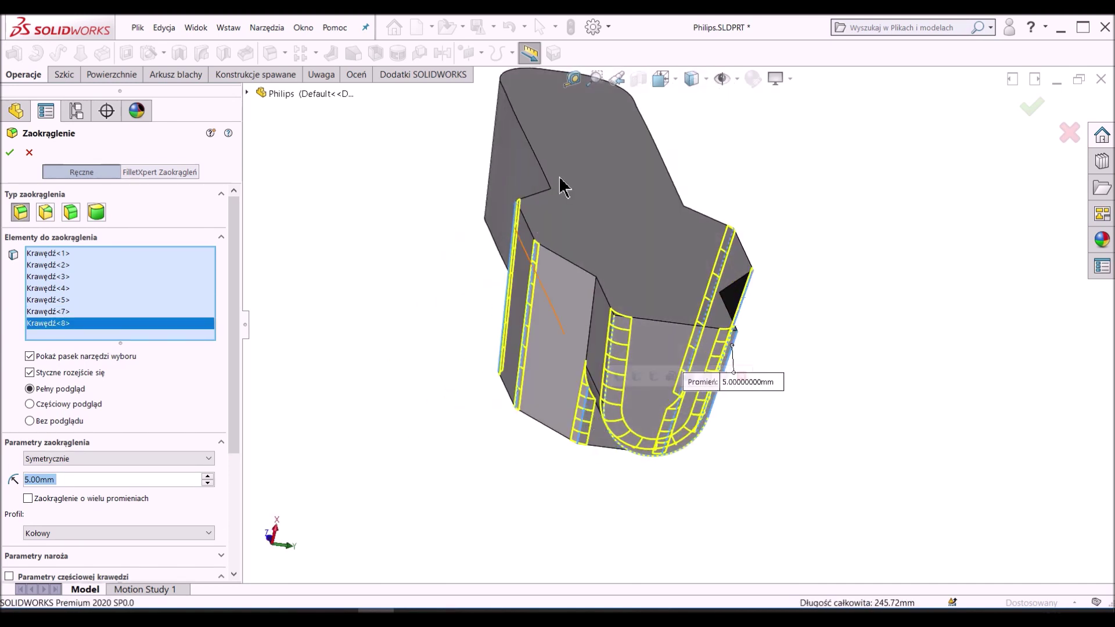
left_click(547, 198)
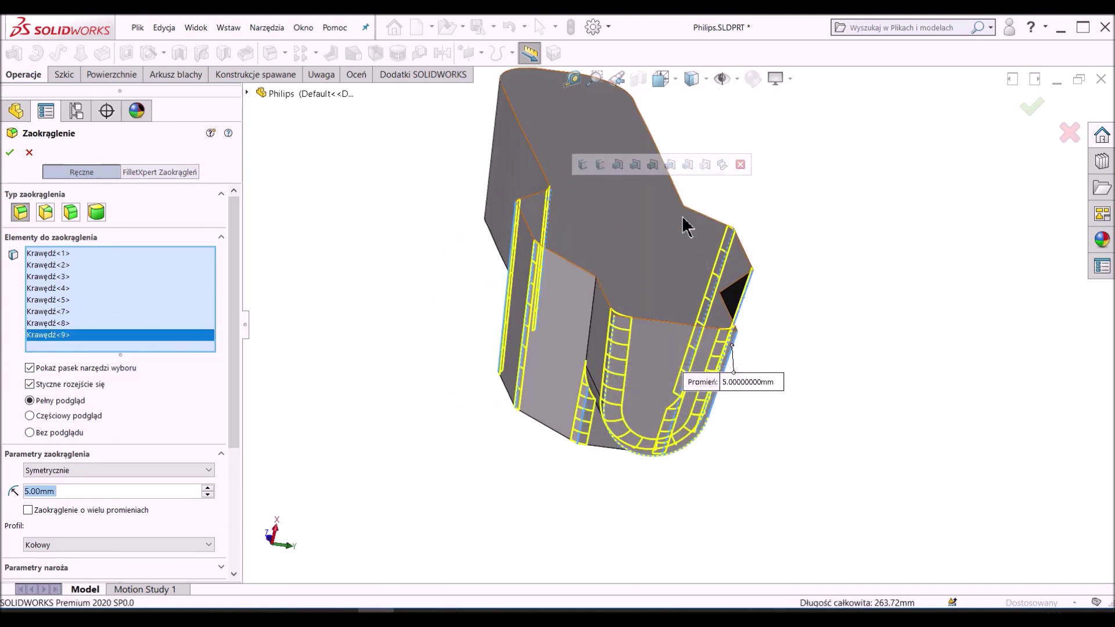
key("Return")
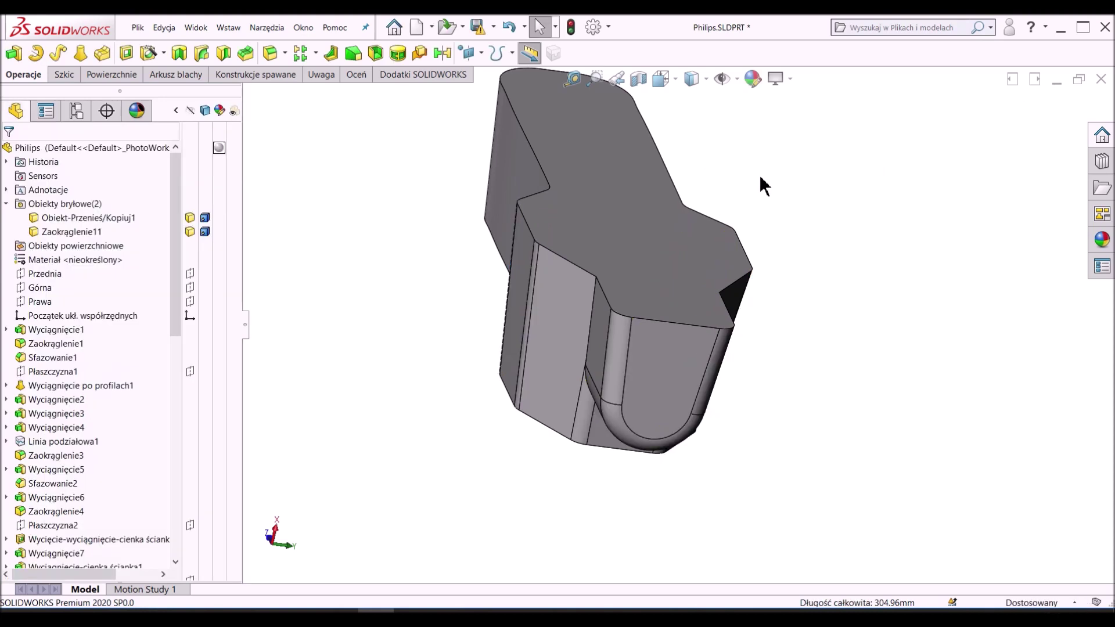
Step: Fillet the block's diagonal edge, removing a wrongly added face from the selection
key("Return")
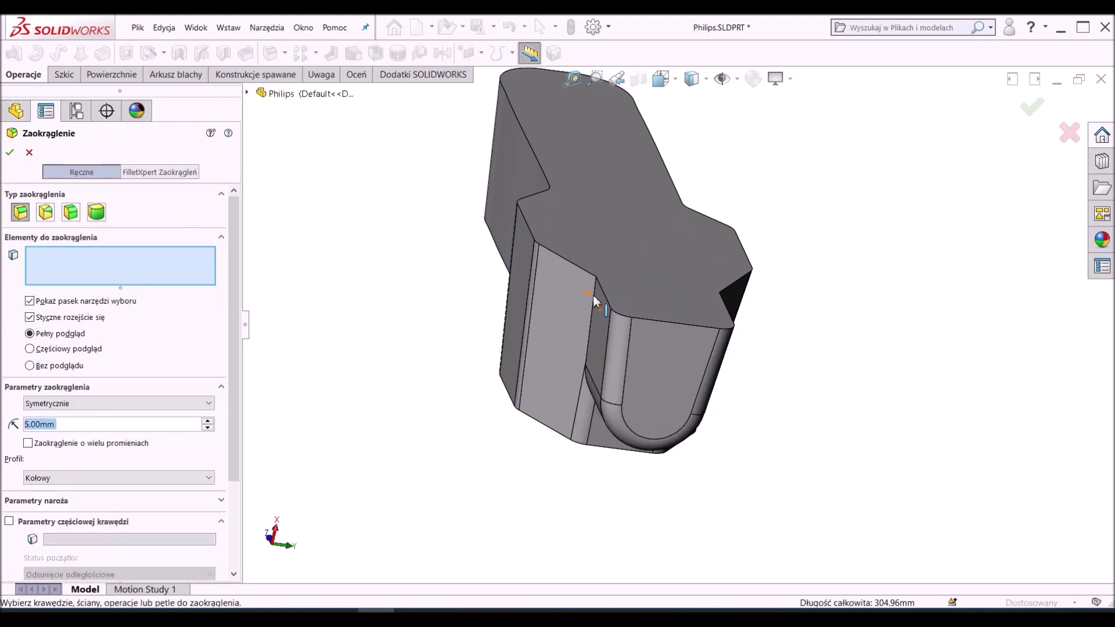
left_click(596, 299)
middle_click_drag(587, 468, 627, 463)
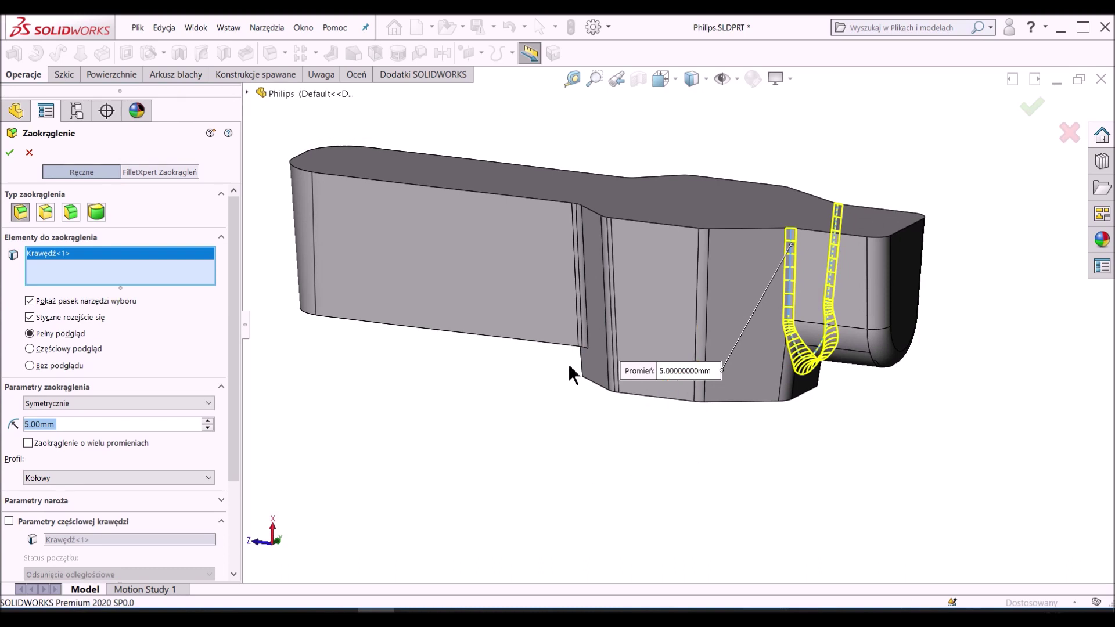
mouse_move(574, 387)
middle_mouse_down()
mouse_move(592, 378)
mouse_move(605, 324)
middle_mouse_up()
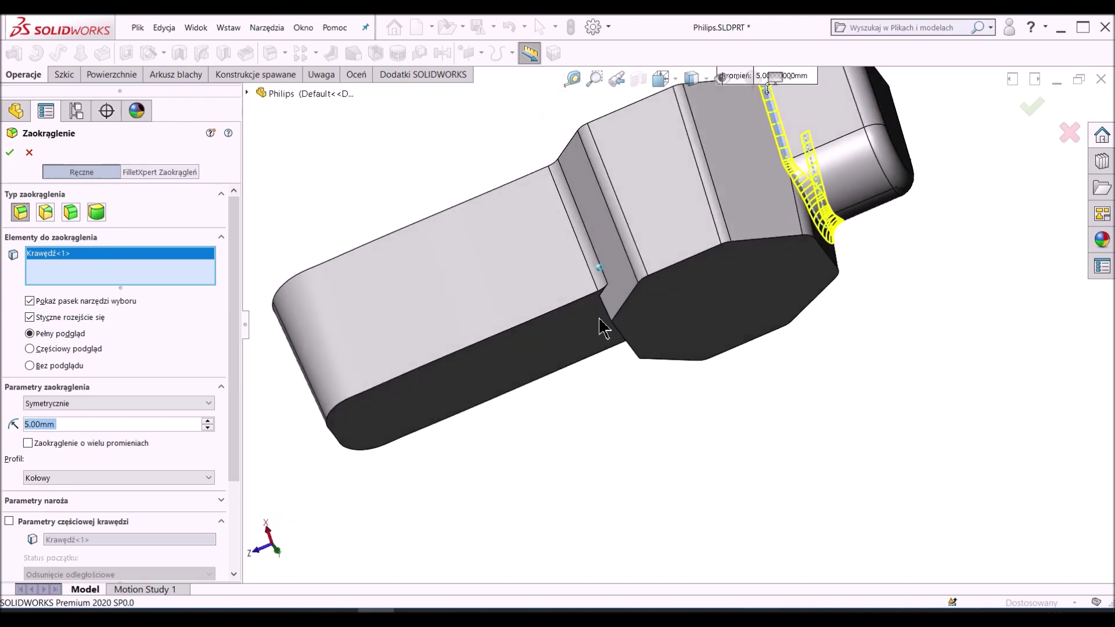
left_click(602, 319)
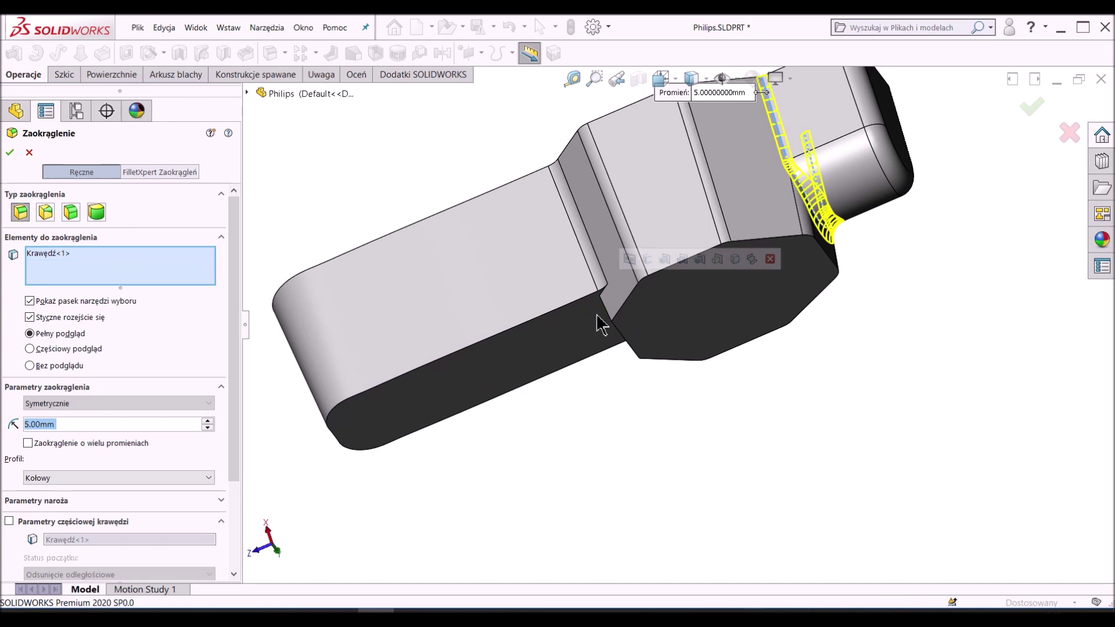
left_click(619, 326)
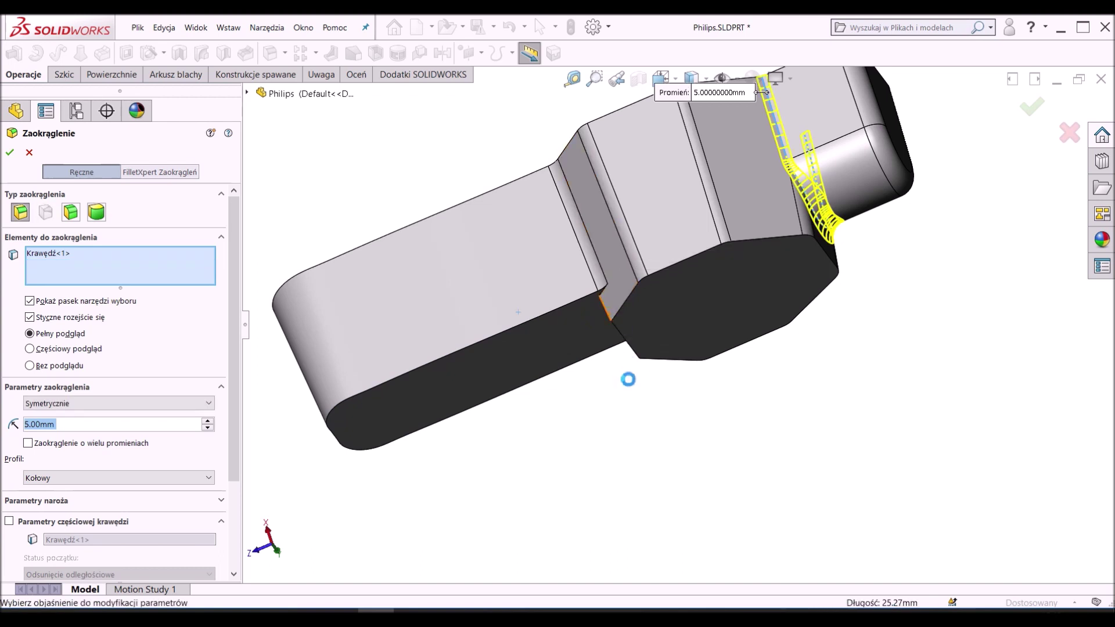
middle_click_drag(633, 394, 606, 247)
right_click(99, 268)
left_click(128, 279)
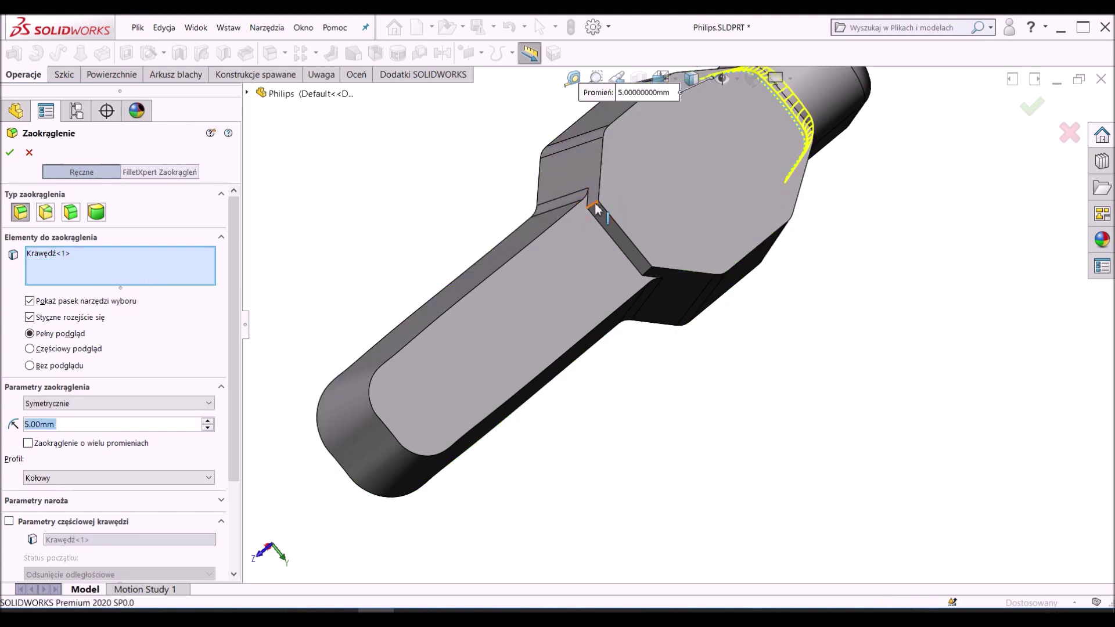
left_click(644, 276)
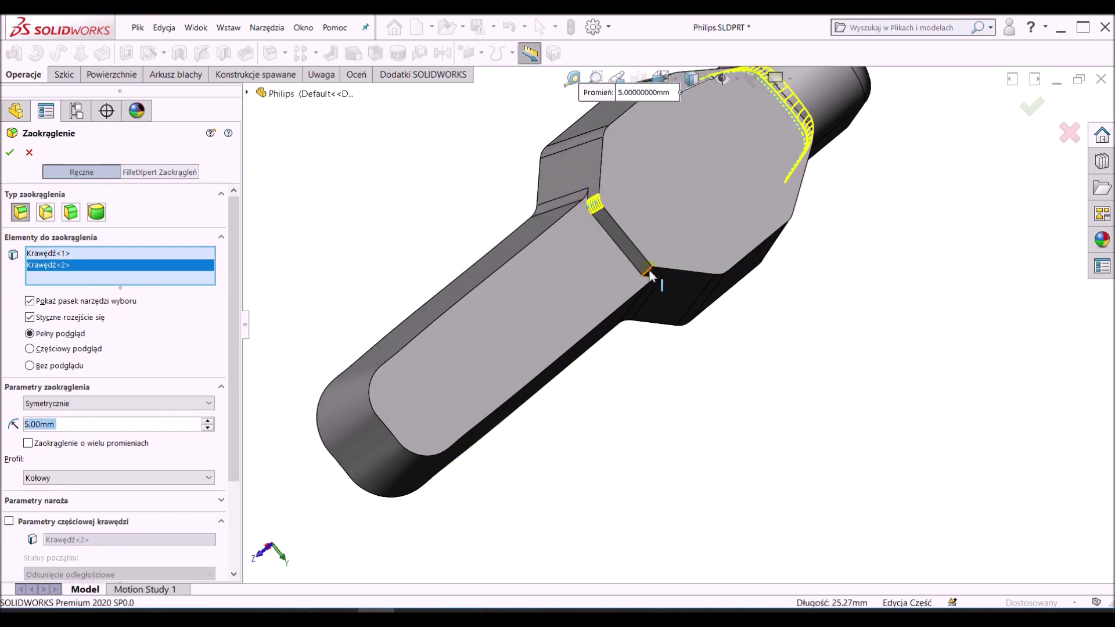
key("Return")
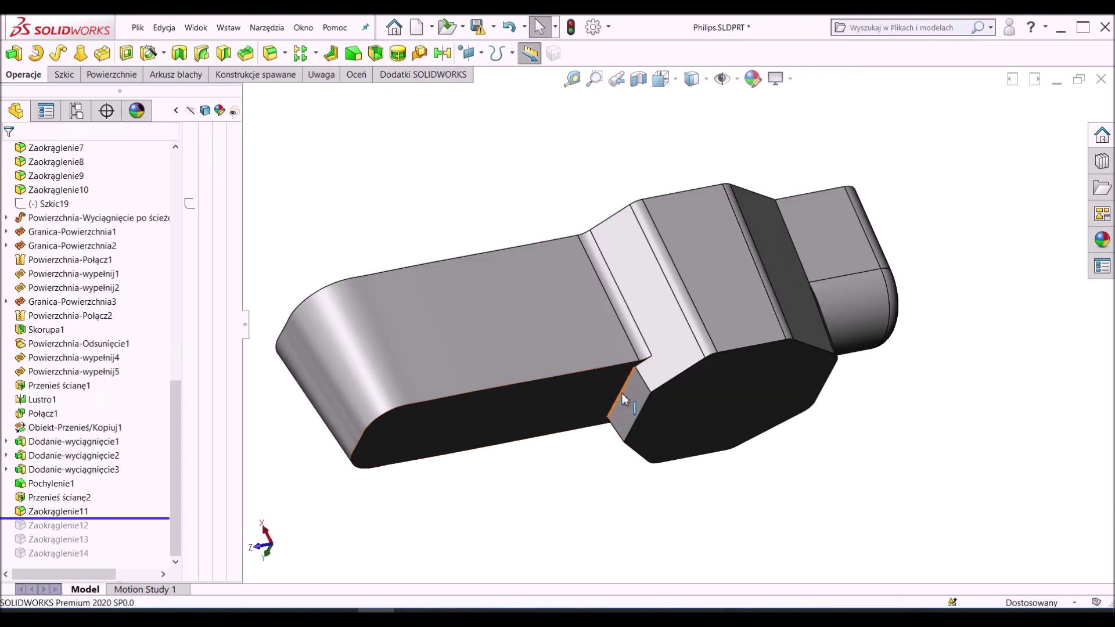
Step: Round the edge where the bar meets the body with a 5 mm fillet
left_click(644, 383)
left_click(746, 331)
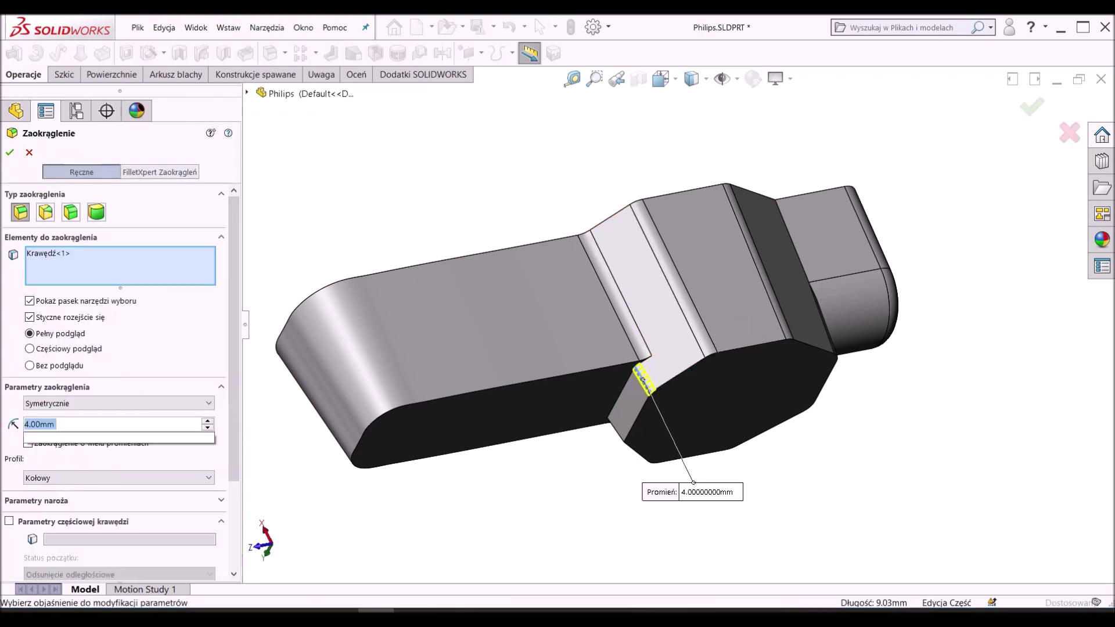
type("5")
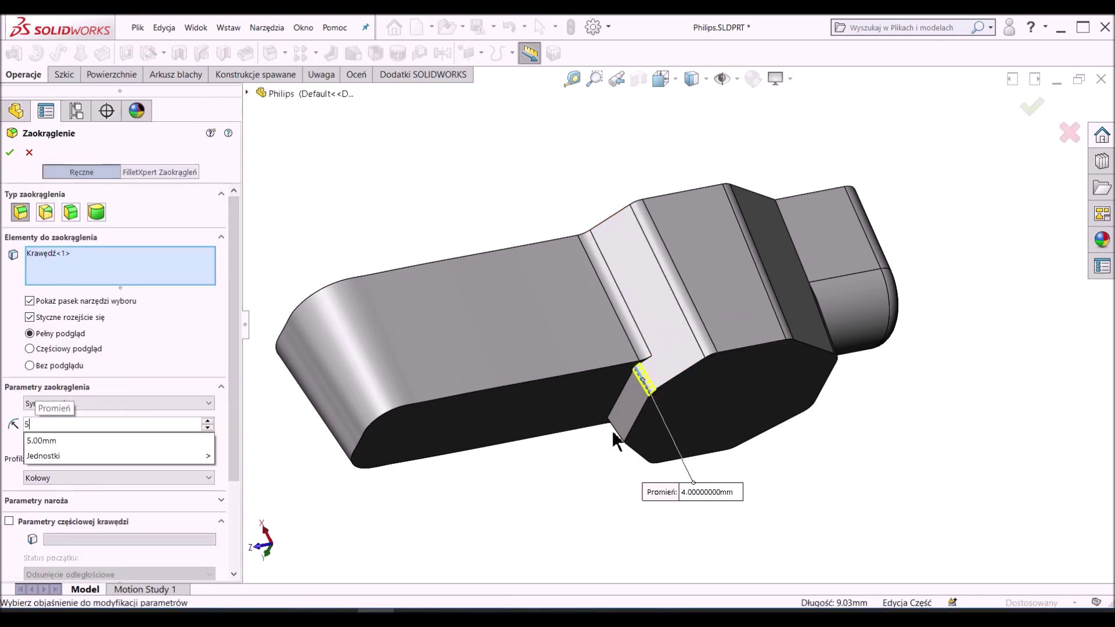
key("Return")
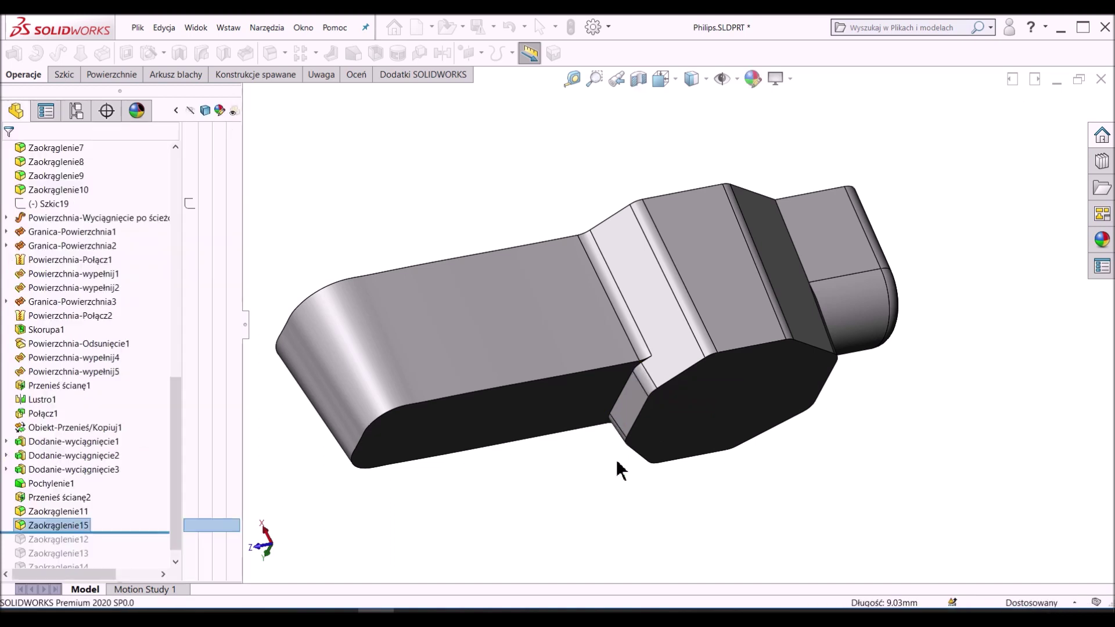
Step: Round the neighbouring step edge at 4 mm and roll forward to Zaokrąglenie12
key("Return")
left_click(622, 400)
type("3")
key("Return")
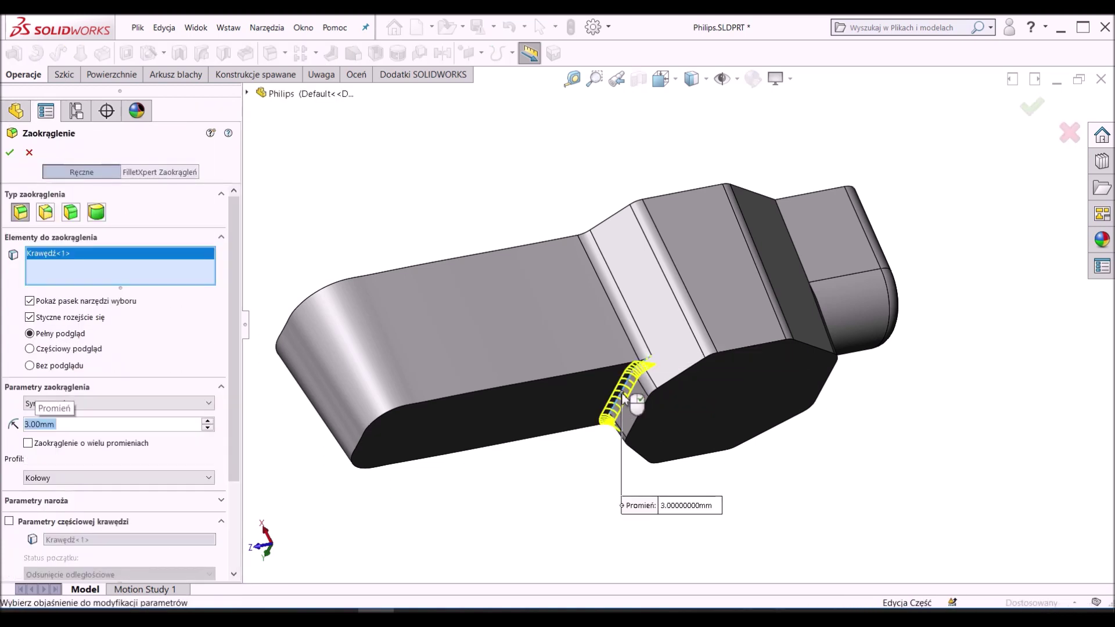
type("4")
key("Return")
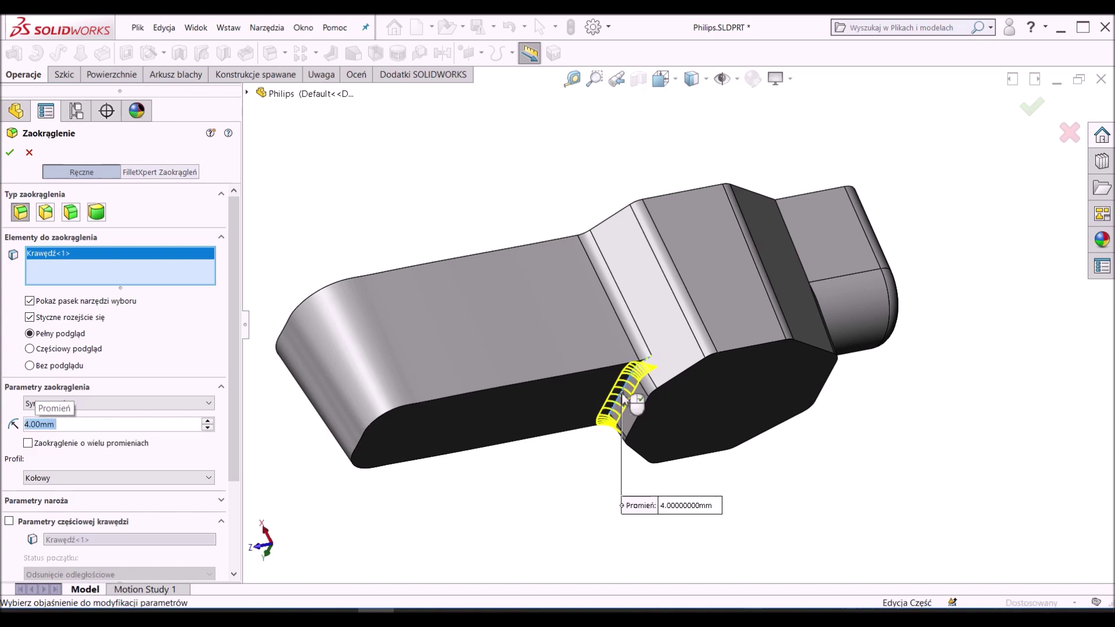
key("Return")
scroll(130, 522, "down", 1)
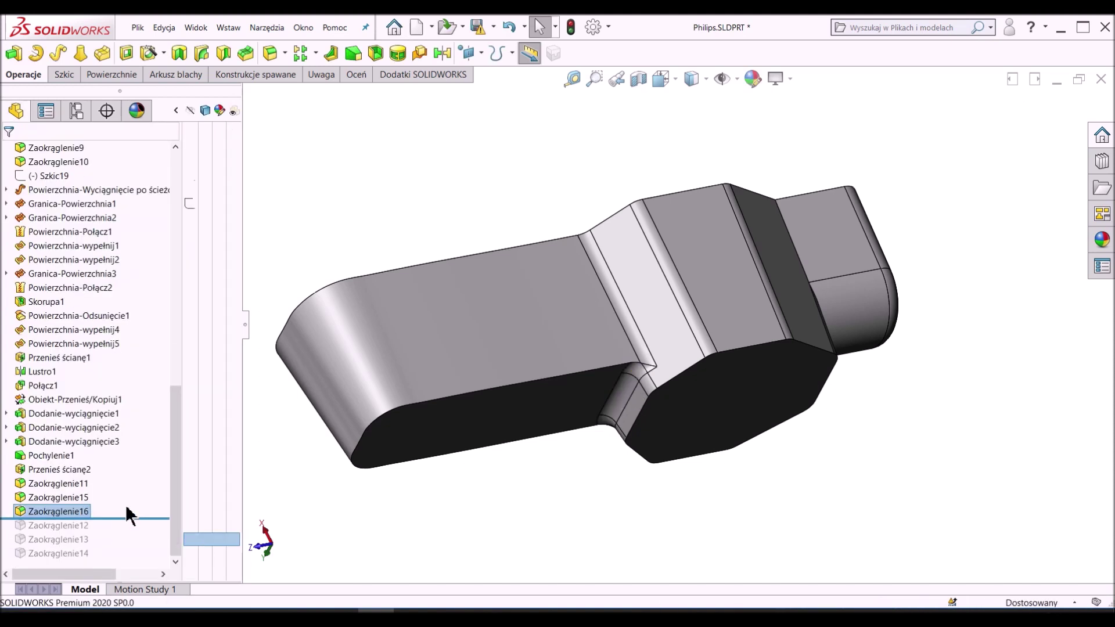
left_click_drag(130, 519, 132, 536)
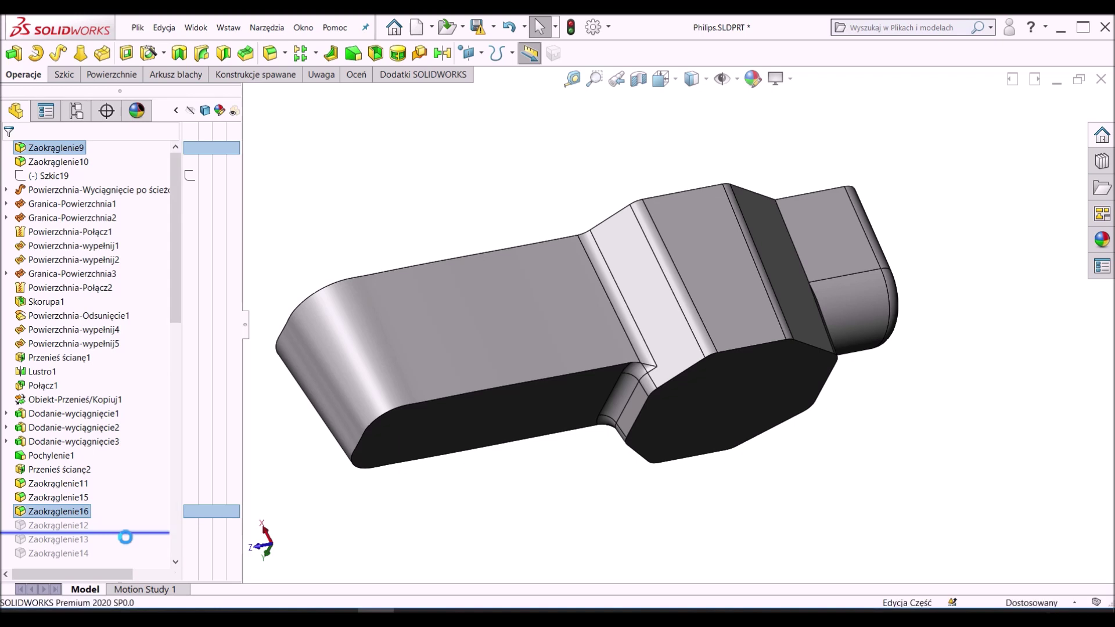
Step: Repair Zaokrąglenie12 by reselecting the bar's lower edge as its replacement edge
left_click(82, 526)
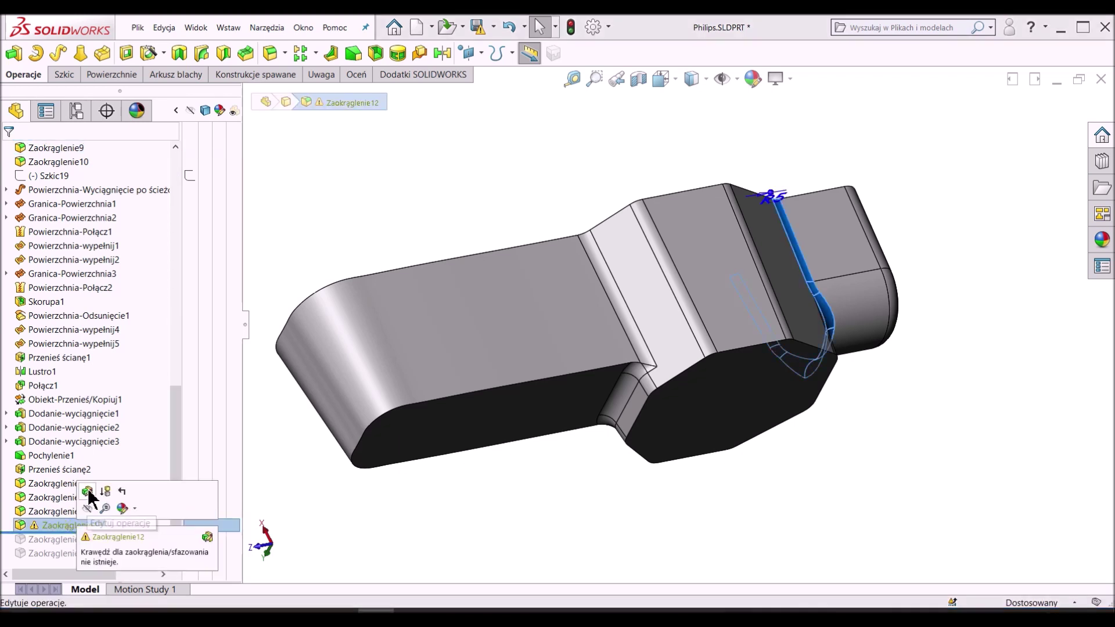
left_click(96, 510)
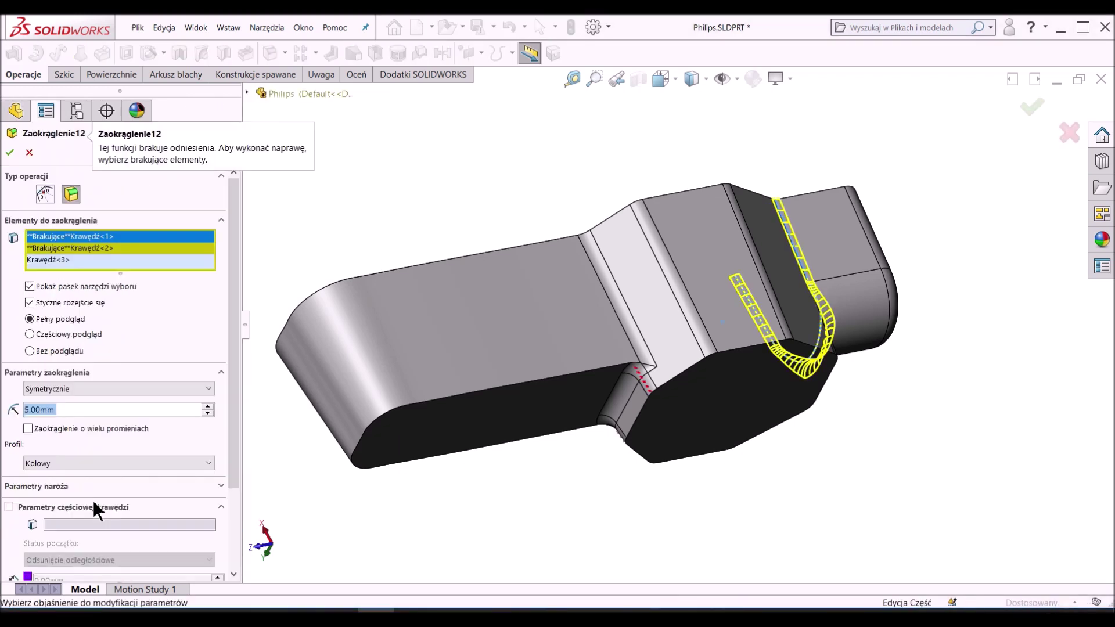
left_click(598, 370)
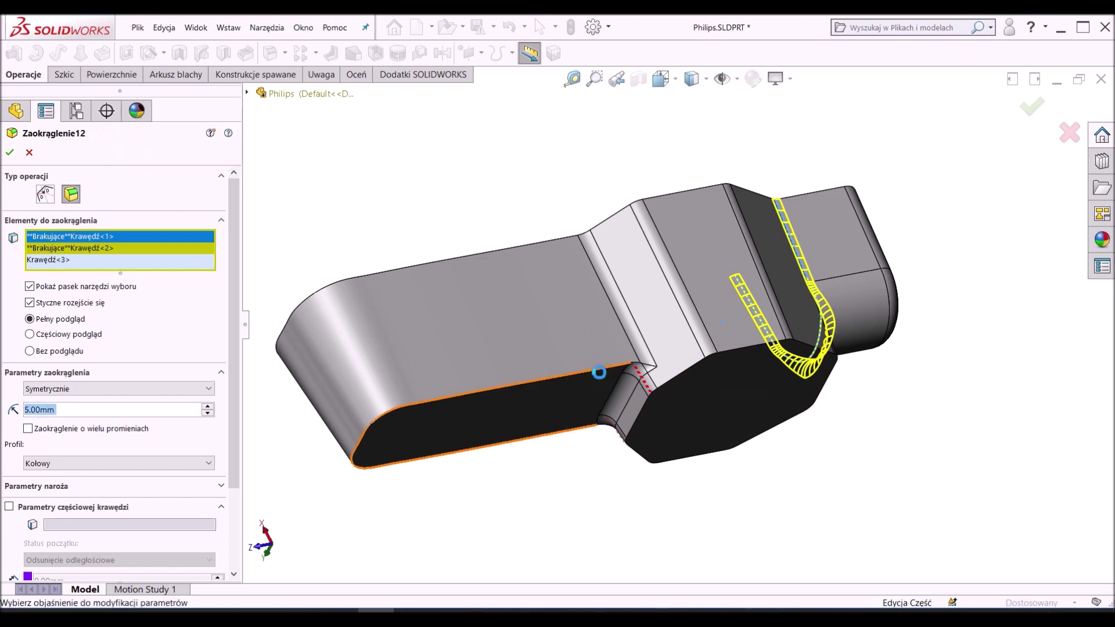
left_click(598, 372)
left_click(591, 339)
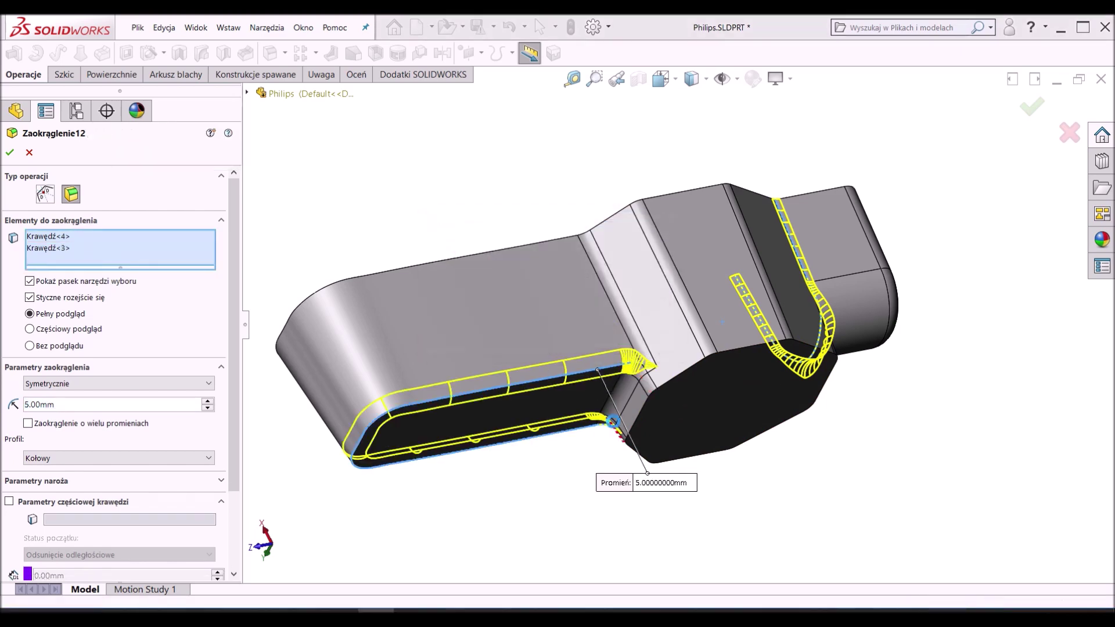
Step: Roll forward past Zaokrąglenie13 and delete the failed Zaokrąglenie14
left_click_drag(113, 533, 99, 557)
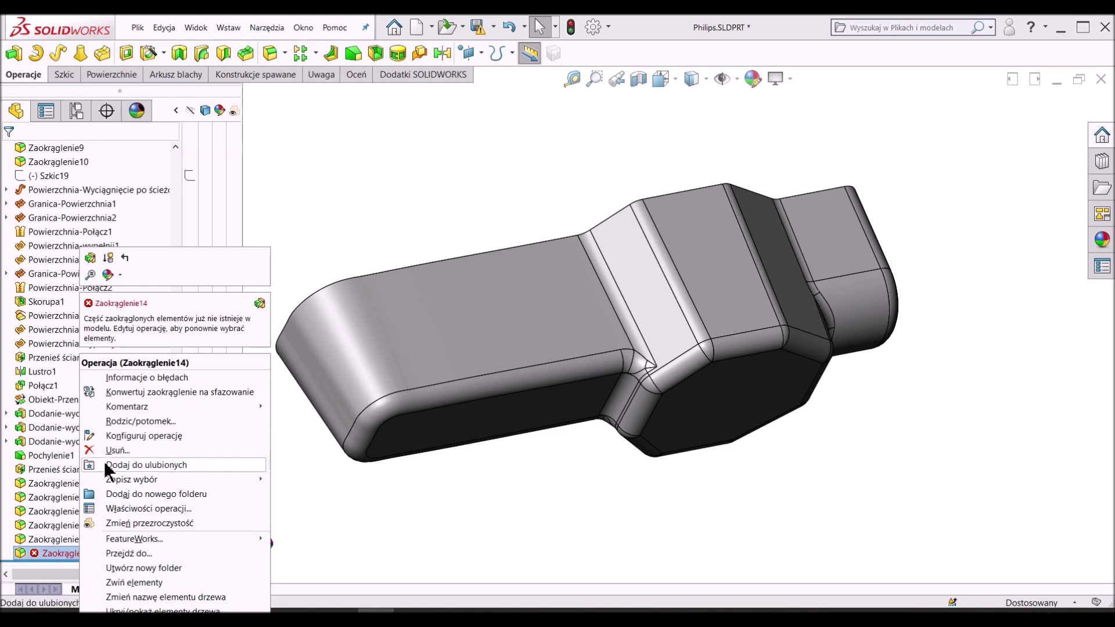
left_click(110, 450)
left_click(370, 124)
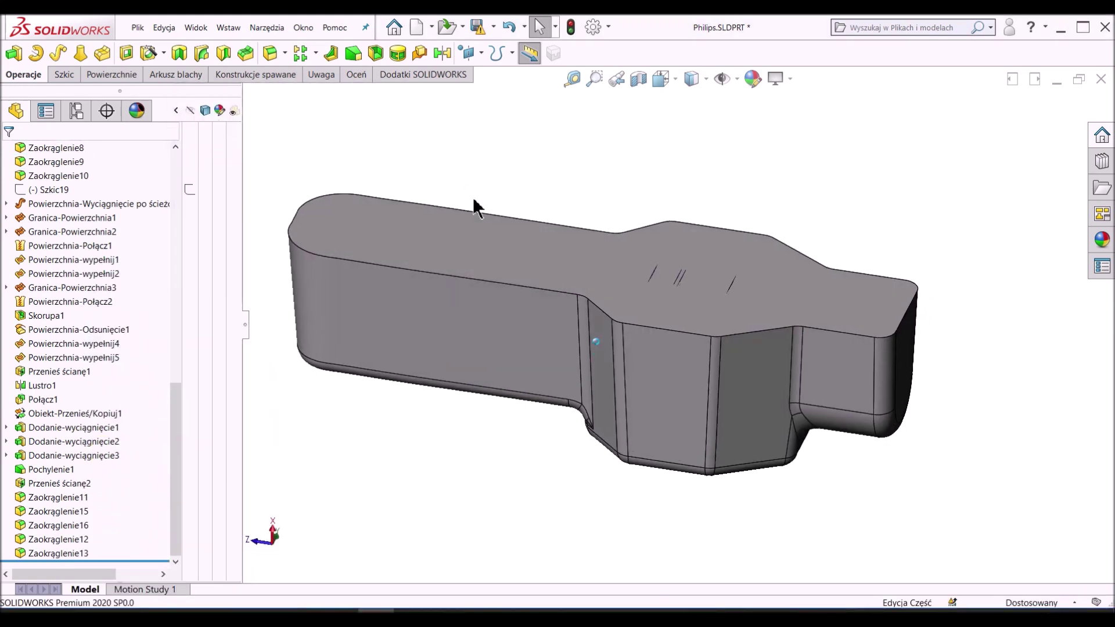
Step: Draw a centre rectangle beyond the bulb on the top face and extrude it 0.60 mm
left_click(525, 223)
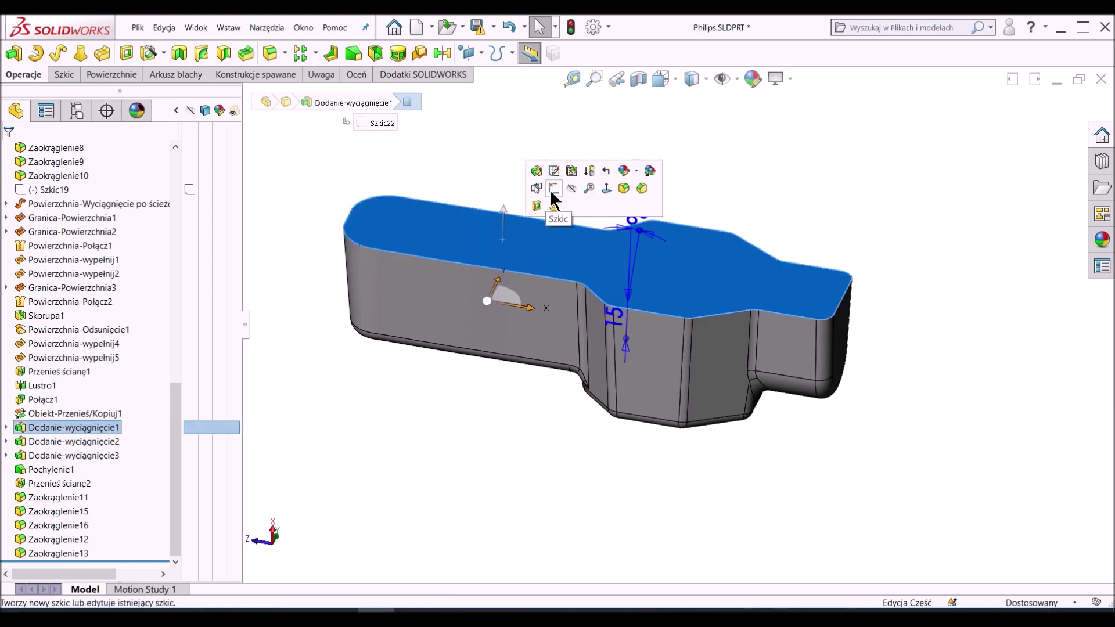
left_click(123, 54)
left_click(157, 89)
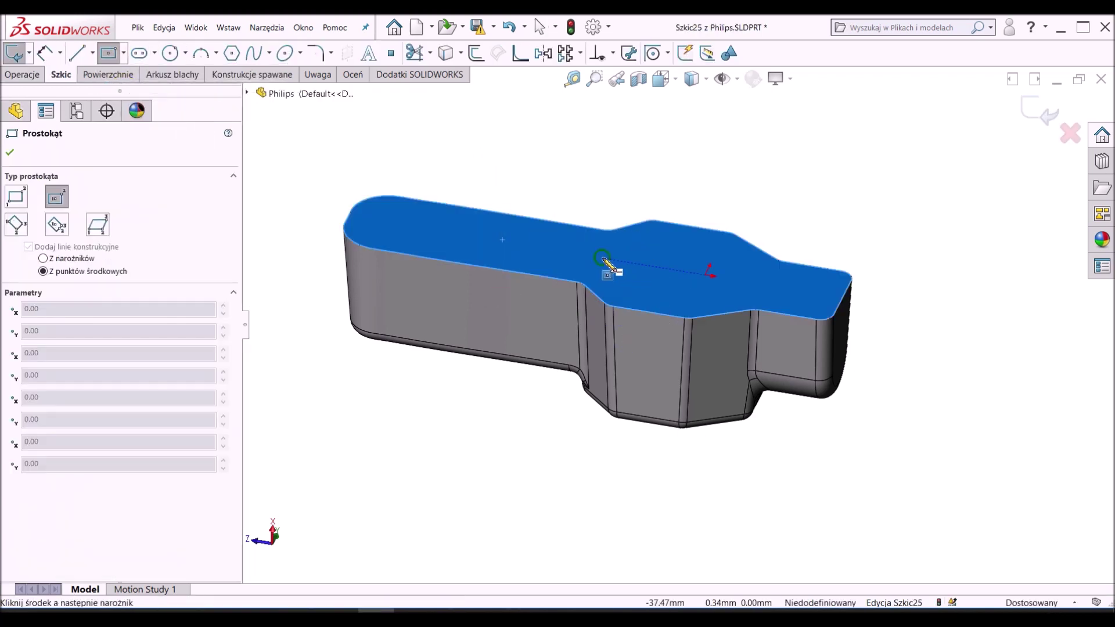
left_click(602, 258)
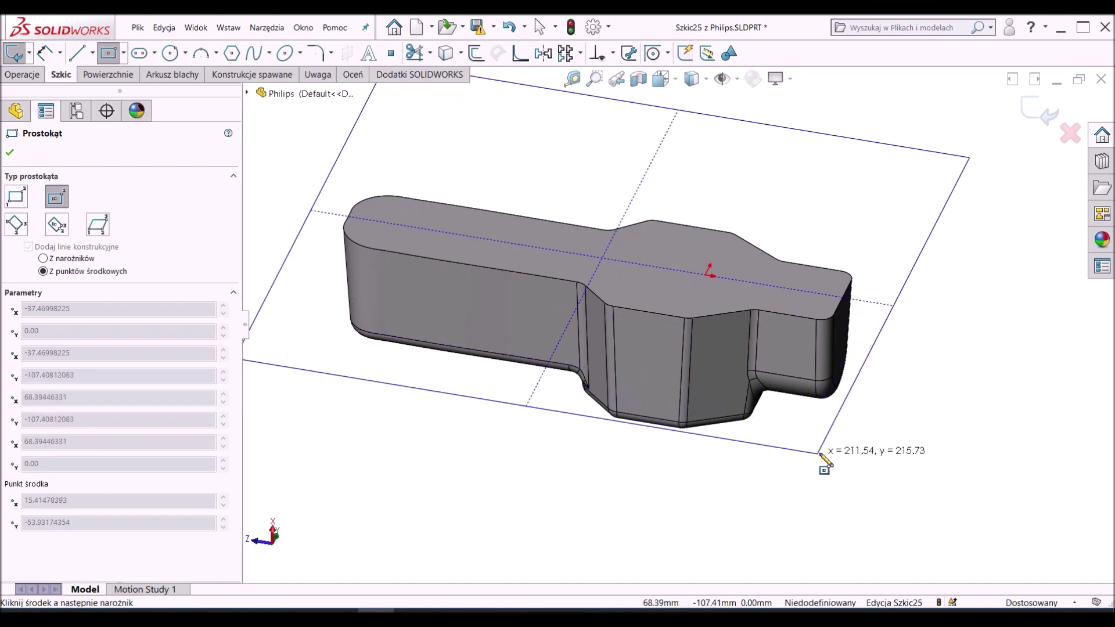
left_click(835, 448)
left_click(22, 74)
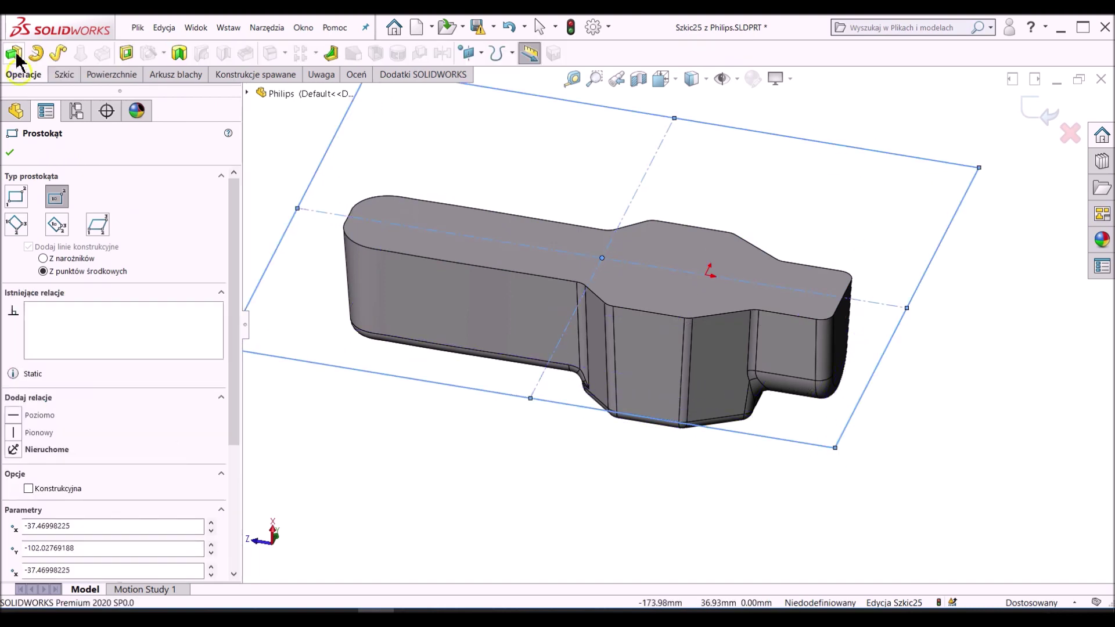
left_click(14, 53)
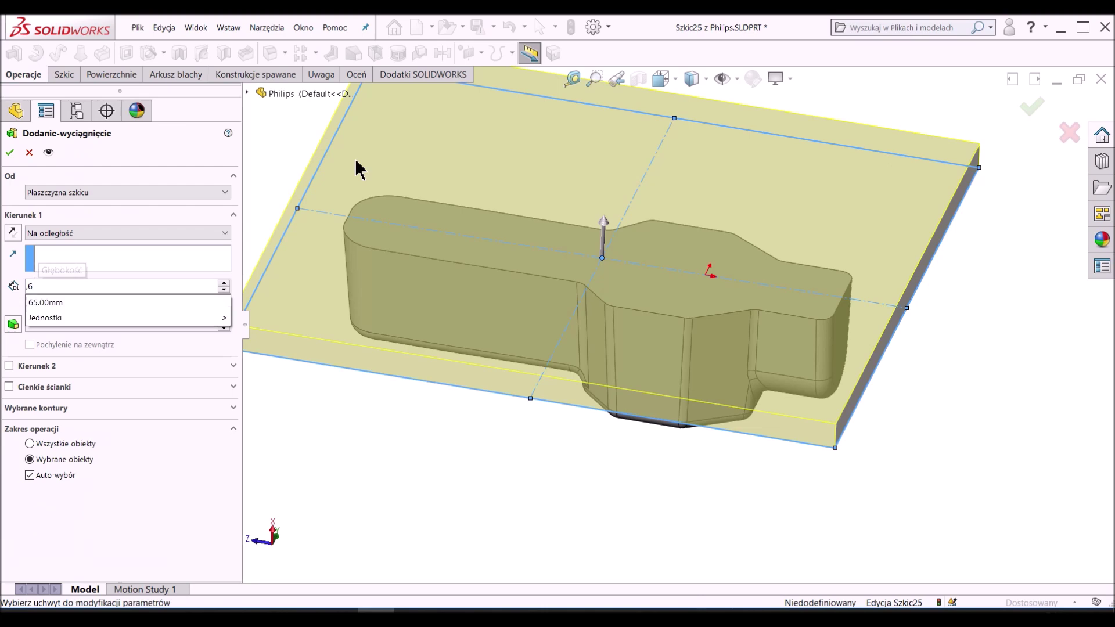
key("Return")
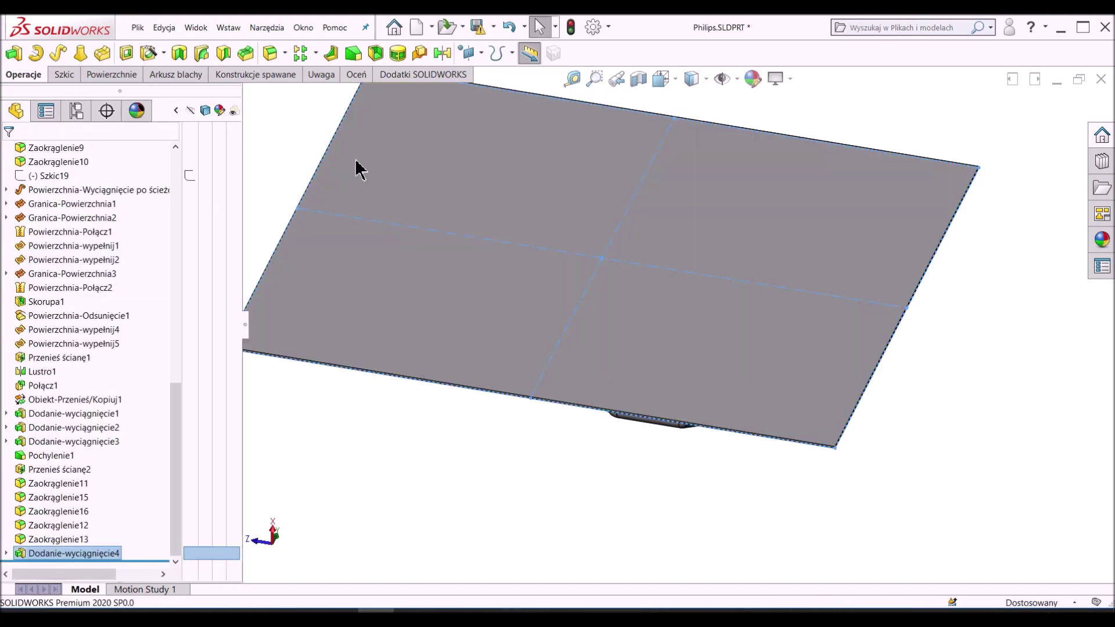
Step: Edit Dodanie-wyciągnięcie4 so the plate no longer merges with the copied bulb body
scroll(134, 273, "up", 5)
scroll(137, 282, "up", 10)
scroll(137, 284, "down", 10)
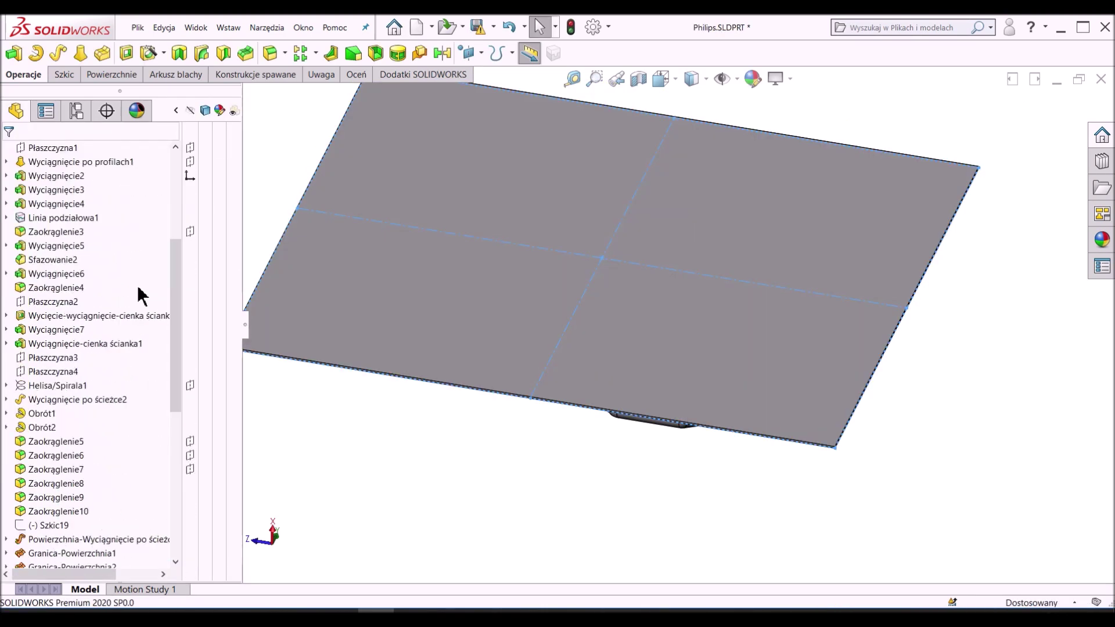
scroll(136, 325, "down", 8)
right_click(101, 549)
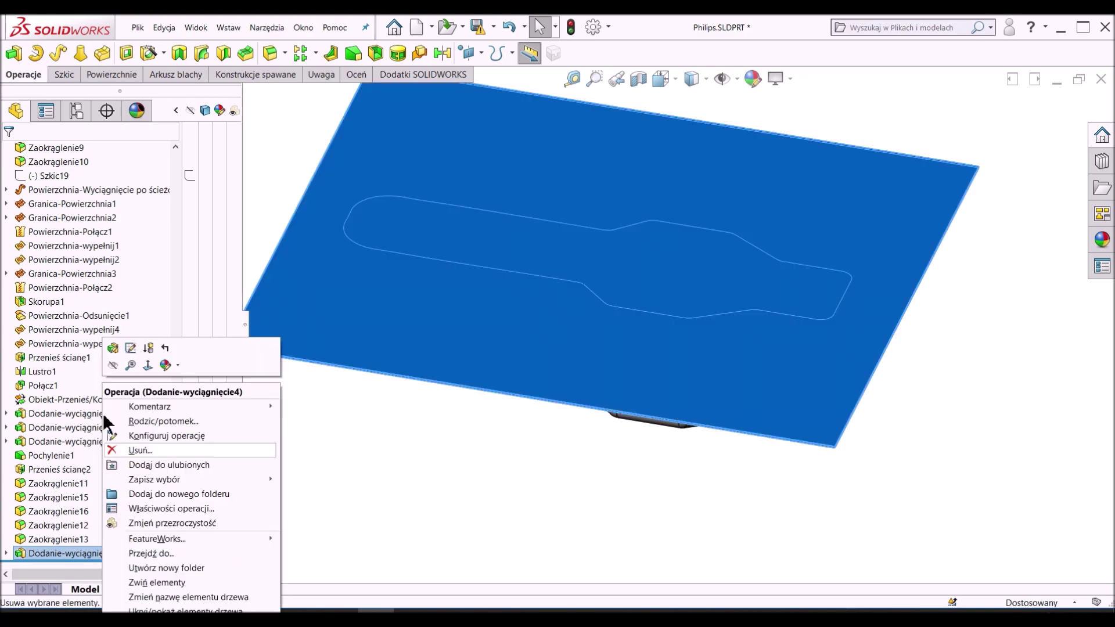
left_click(162, 360)
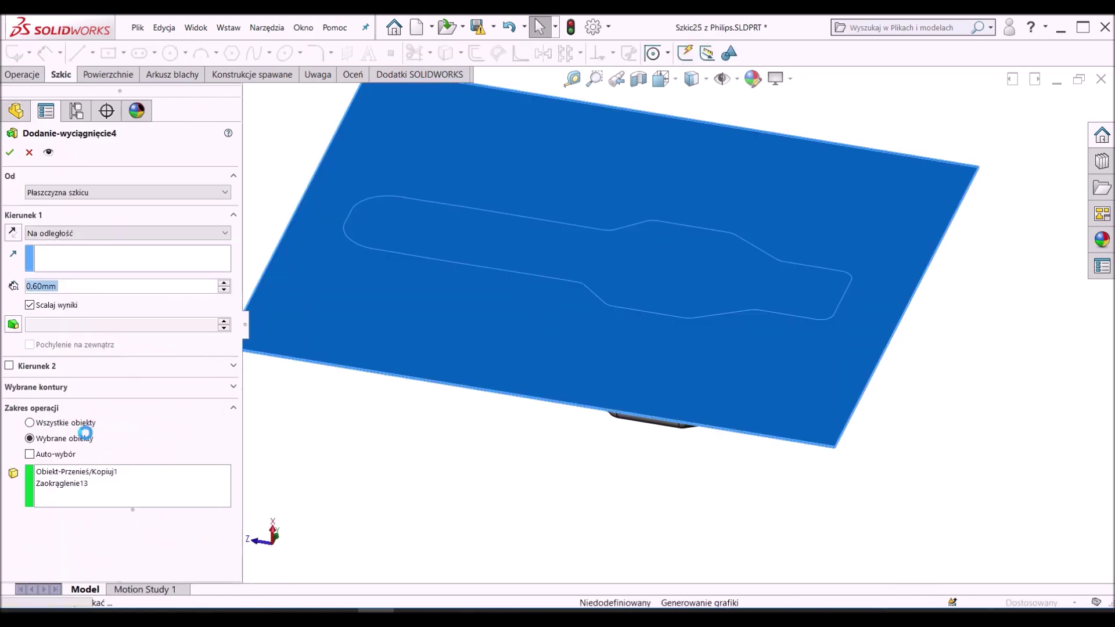
left_click(76, 471)
key("Delete")
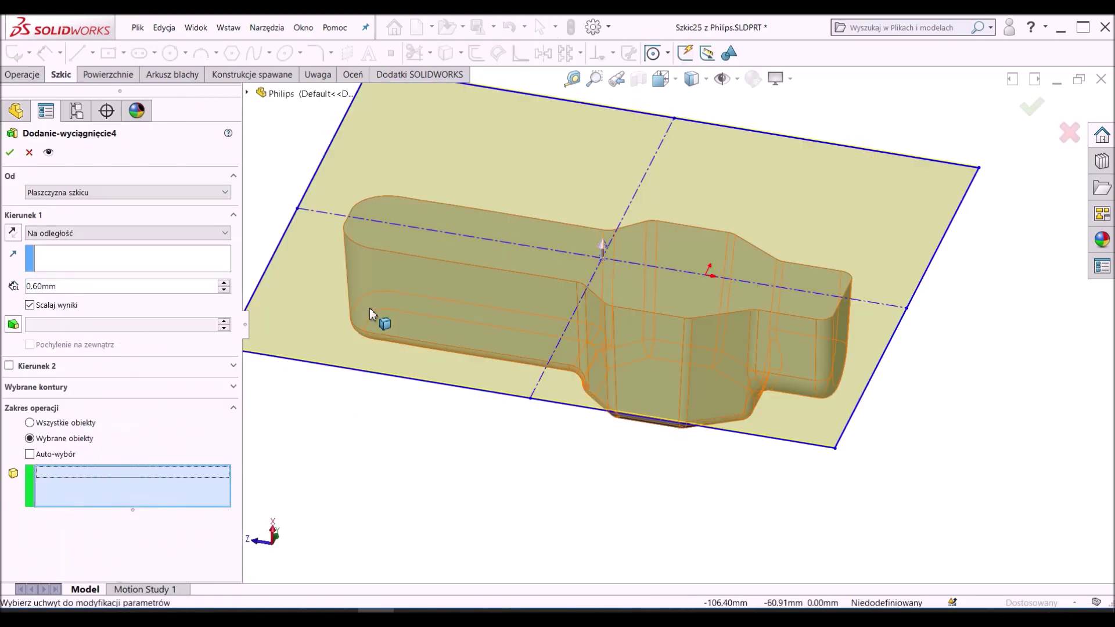
right_click(371, 306)
left_click(400, 452)
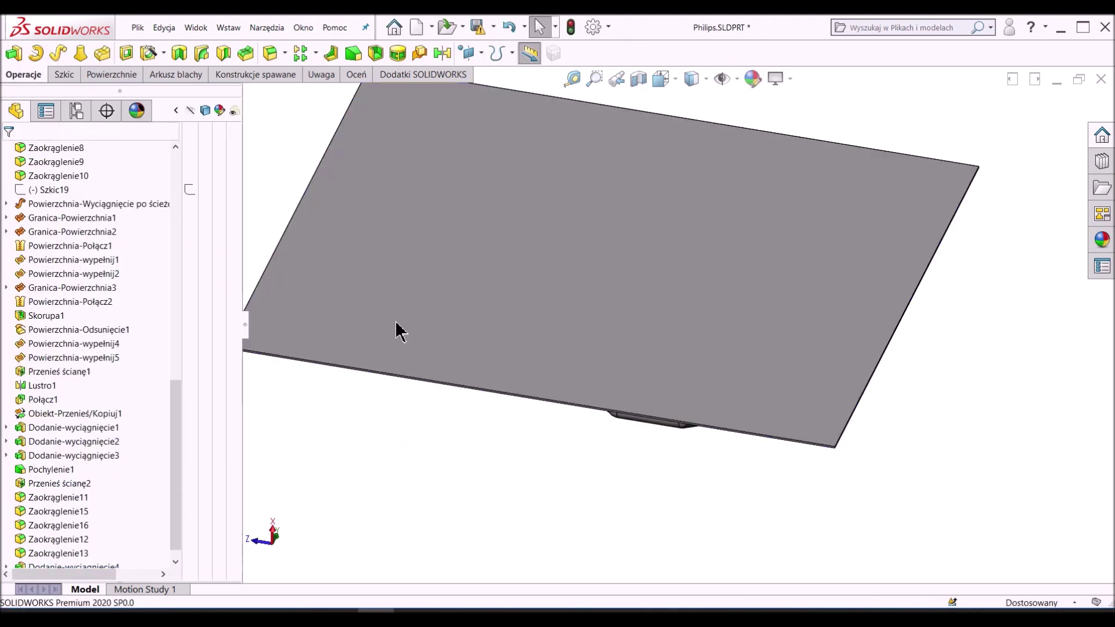
Step: Shell the plate to 0.6 mm walls, removing the picked face, and inspect the cavity
left_click(457, 183)
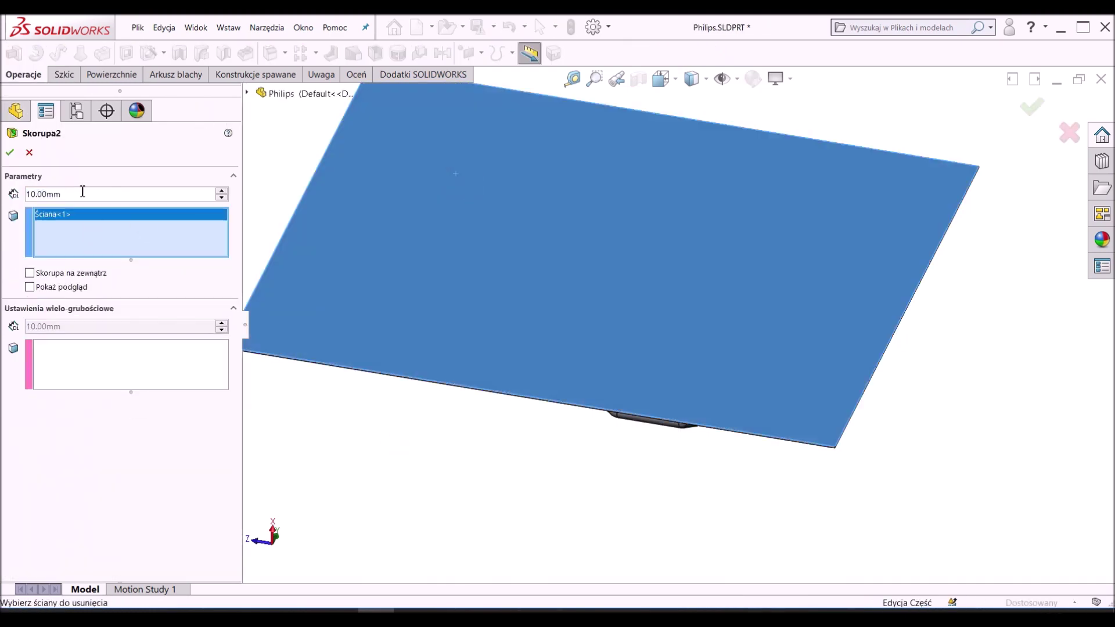
type("0.6")
key("Return")
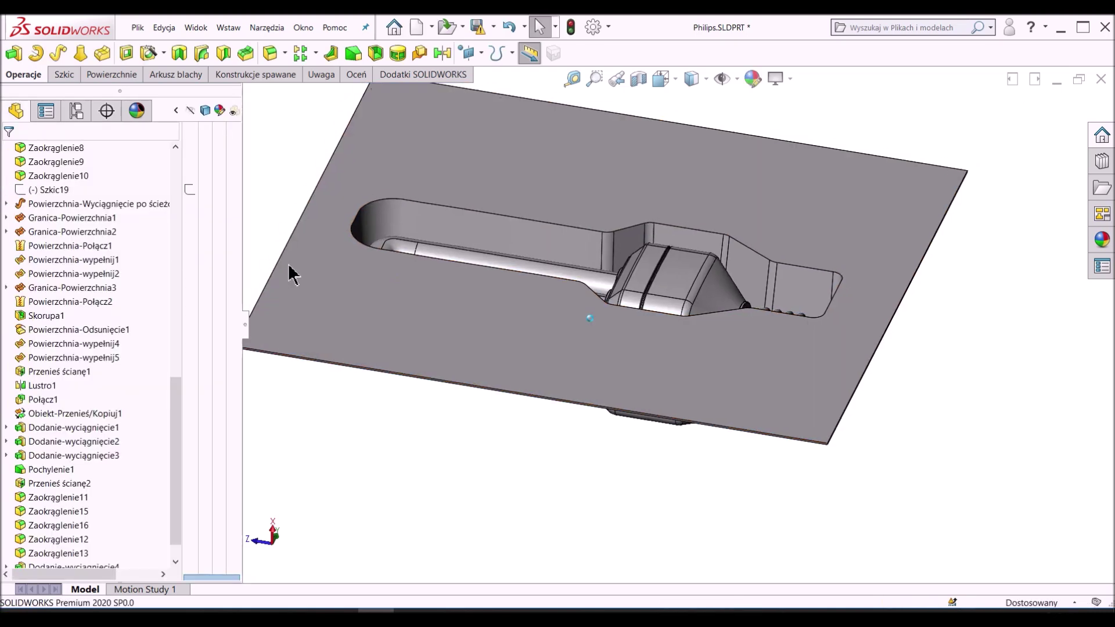
key("ctrl+4")
key("Down")
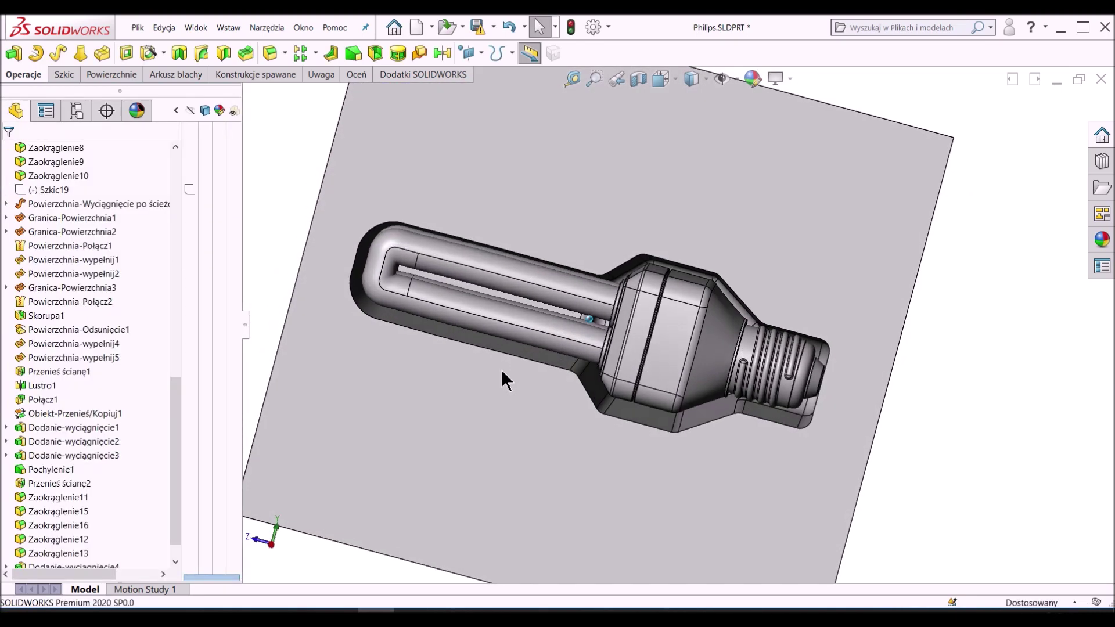
key("Down")
key("Down")
key("Down")
key("Down")
key("Down")
key("Down")
key("Down")
key("Down")
key("Down")
key("Down")
key("Down")
key("Down")
key("Down")
key("Down")
key("Down")
key("Down")
key("Down")
key("Down")
key("Down")
key("Down")
key("Down")
key("Down")
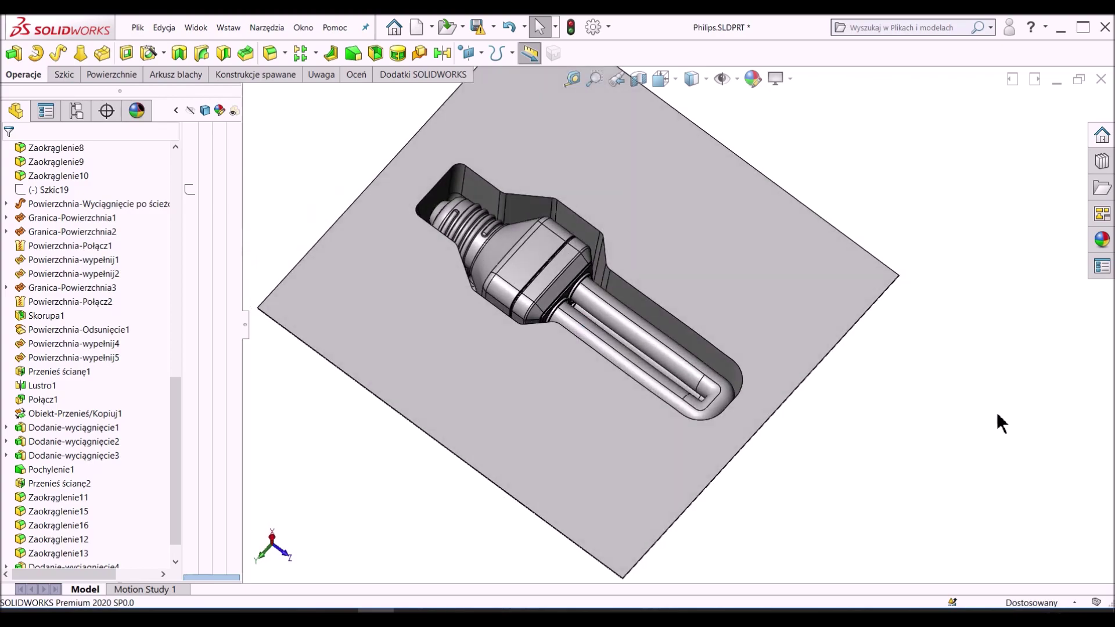